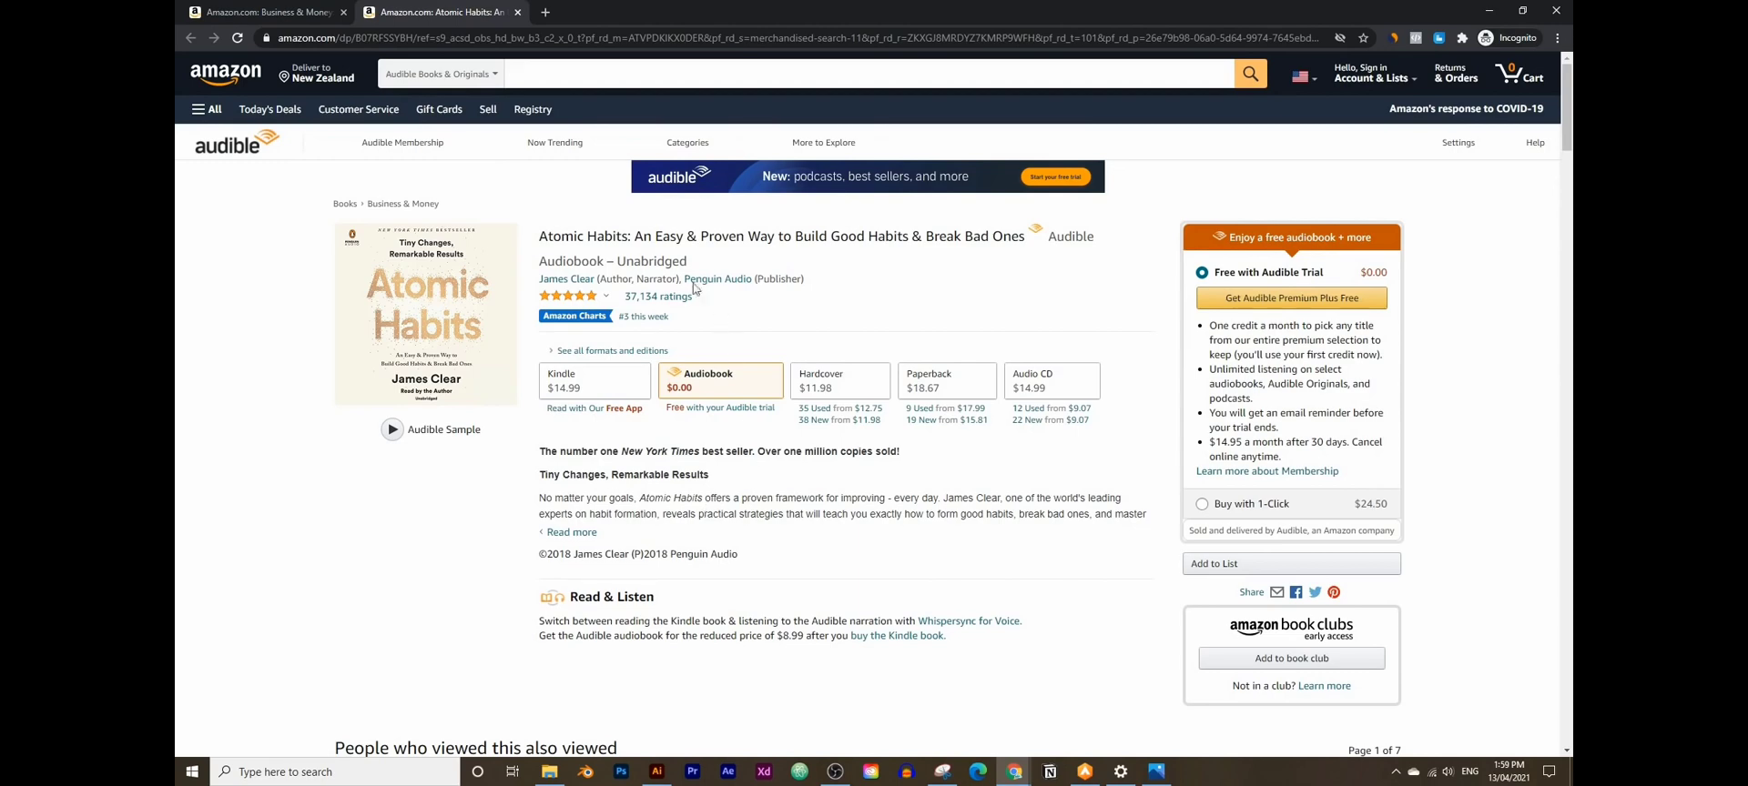
- Browse the Business & Money best seller and top rated rows, then select the Atomic Habits title
{"action": "left_click", "coordinate": [269, 12]}
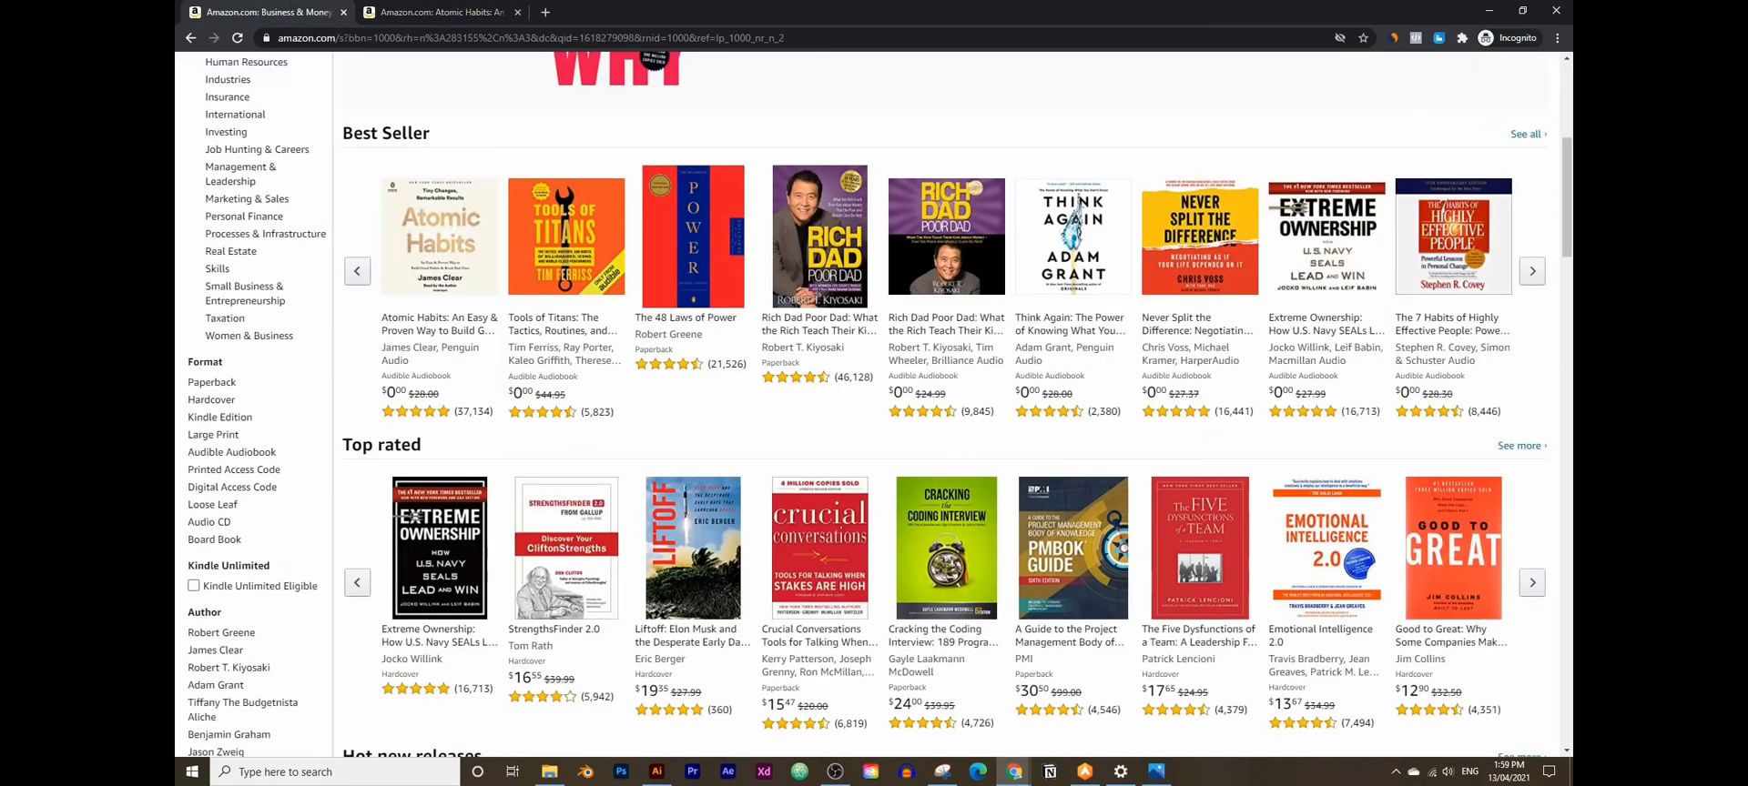
{"action": "scroll", "coordinate": [425, 557], "scroll_direction": "up", "scroll_amount": 3}
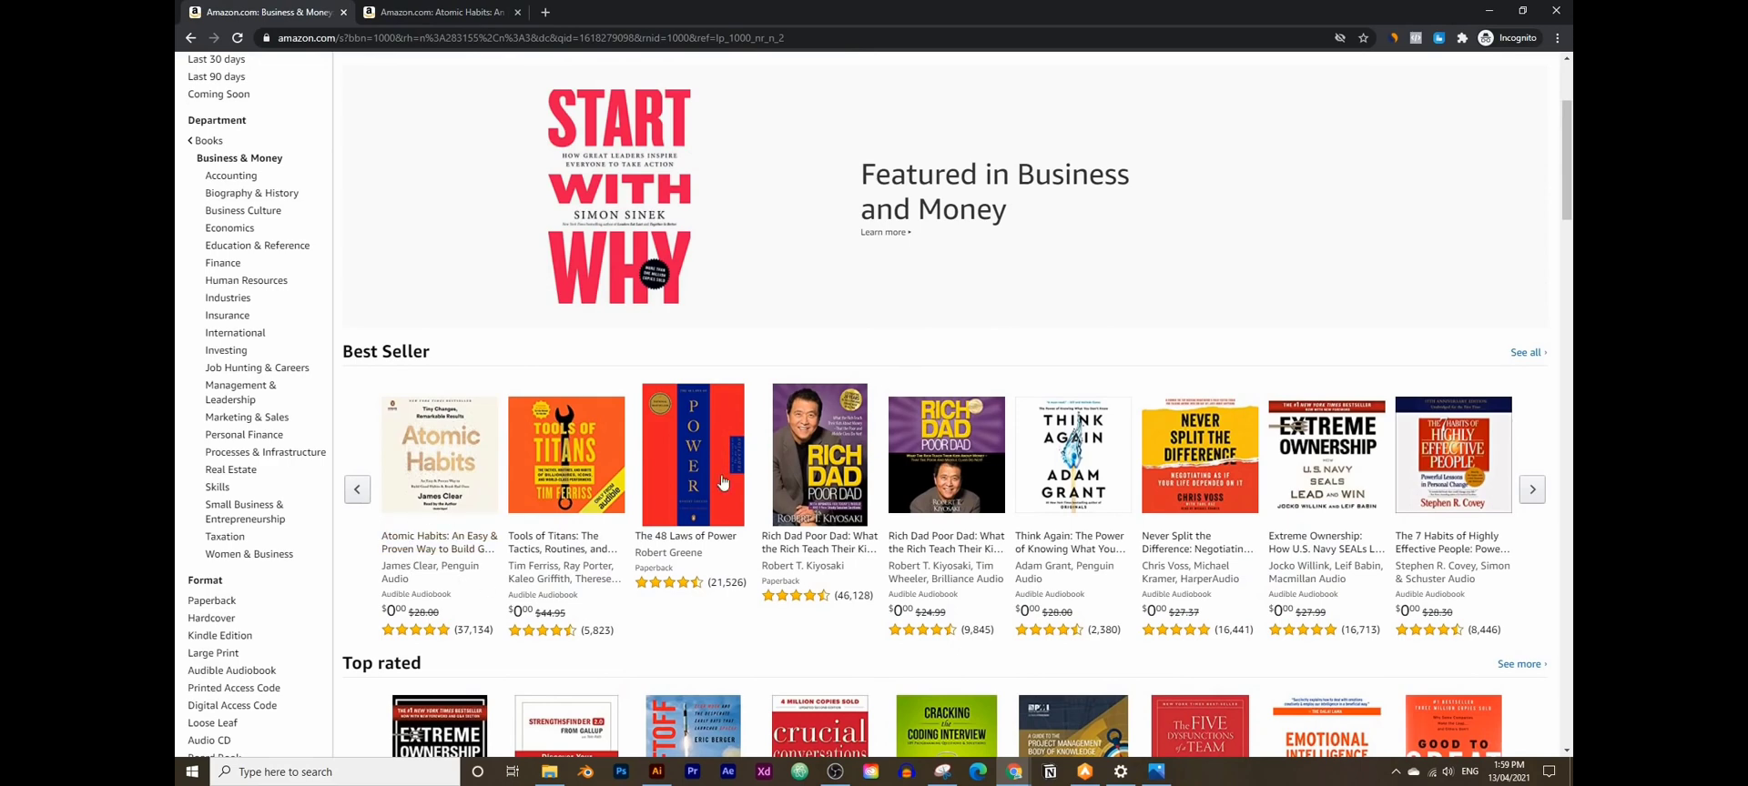
{"action": "scroll", "coordinate": [724, 483], "scroll_direction": "down", "scroll_amount": 3}
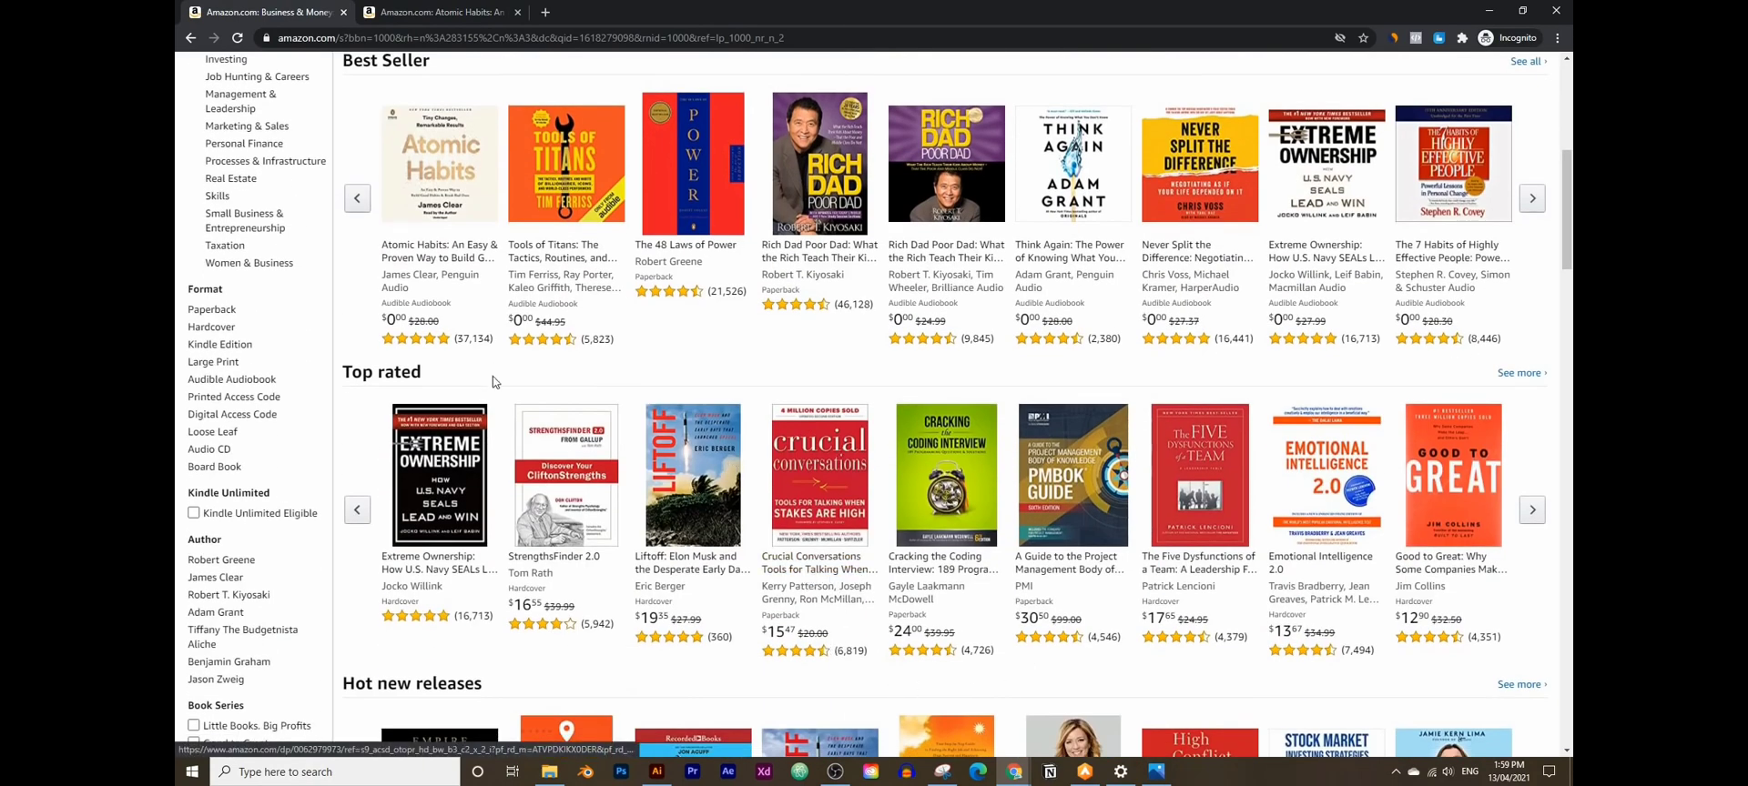
{"action": "scroll", "coordinate": [497, 382], "scroll_direction": "up", "scroll_amount": 2}
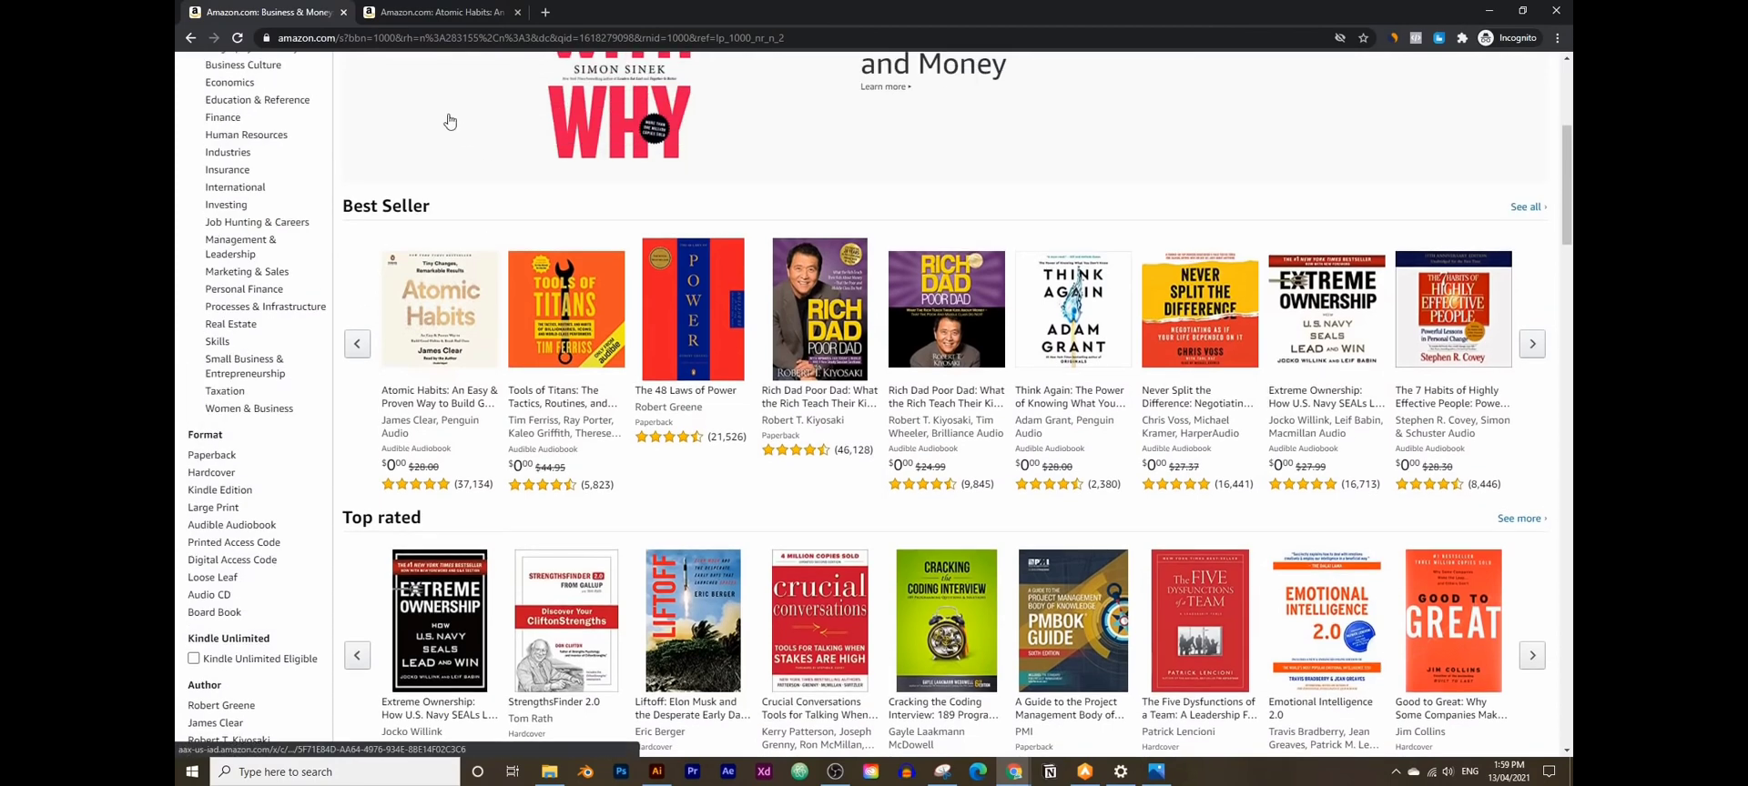
{"action": "left_click", "coordinate": [492, 12]}
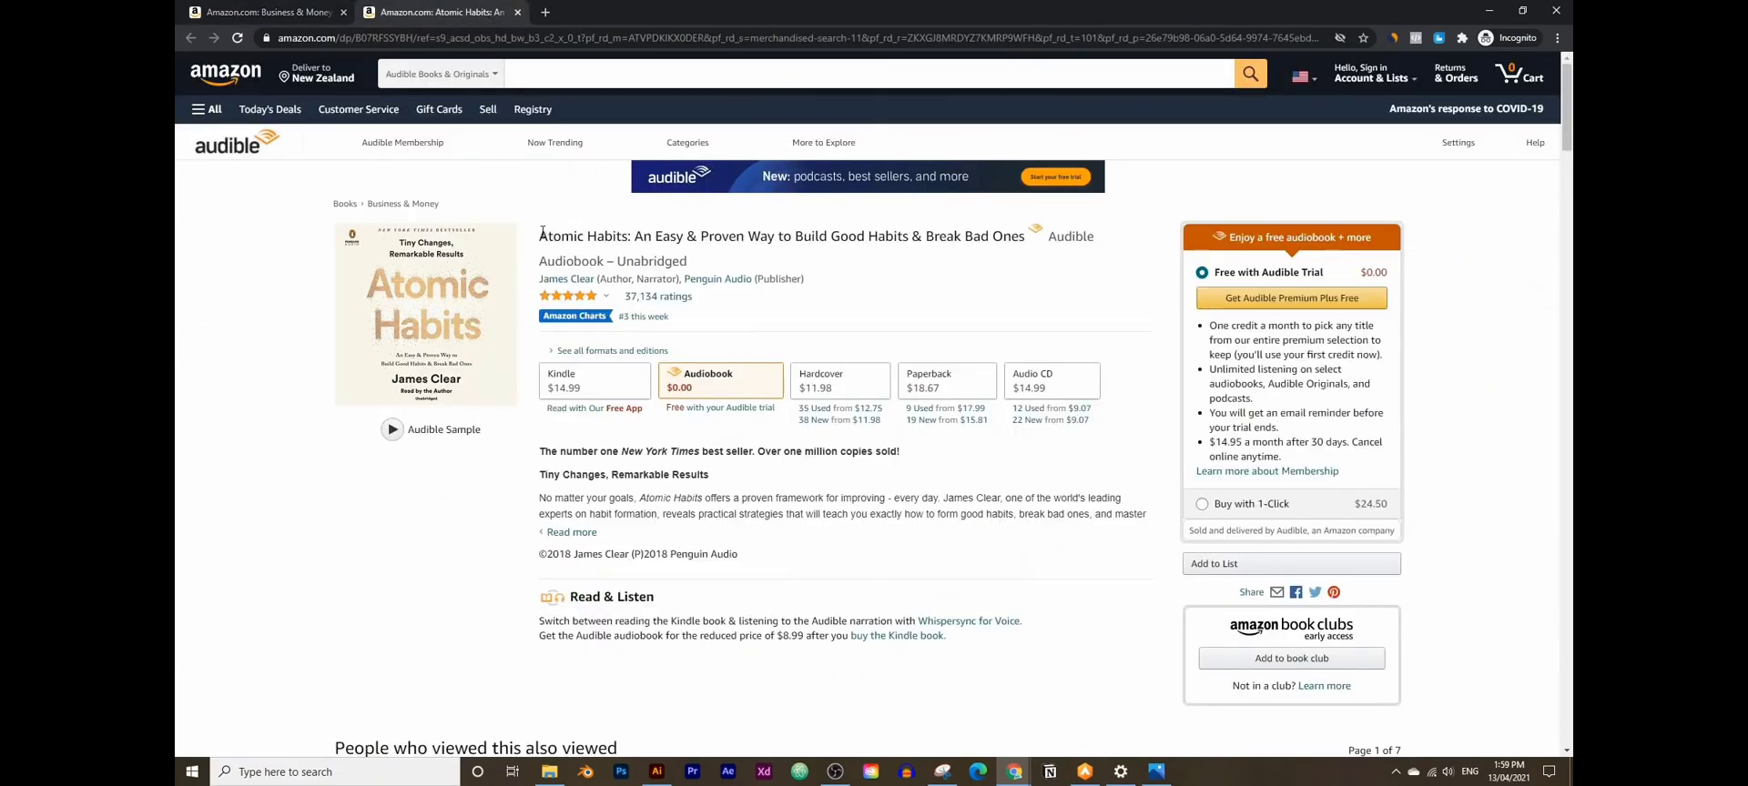
{"action": "left_click_drag", "start_coordinate": [540, 236], "coordinate": [627, 237]}
- Search Google for 'atomic habits summary' starting from the selected title
{"action": "right_click", "coordinate": [624, 237]}
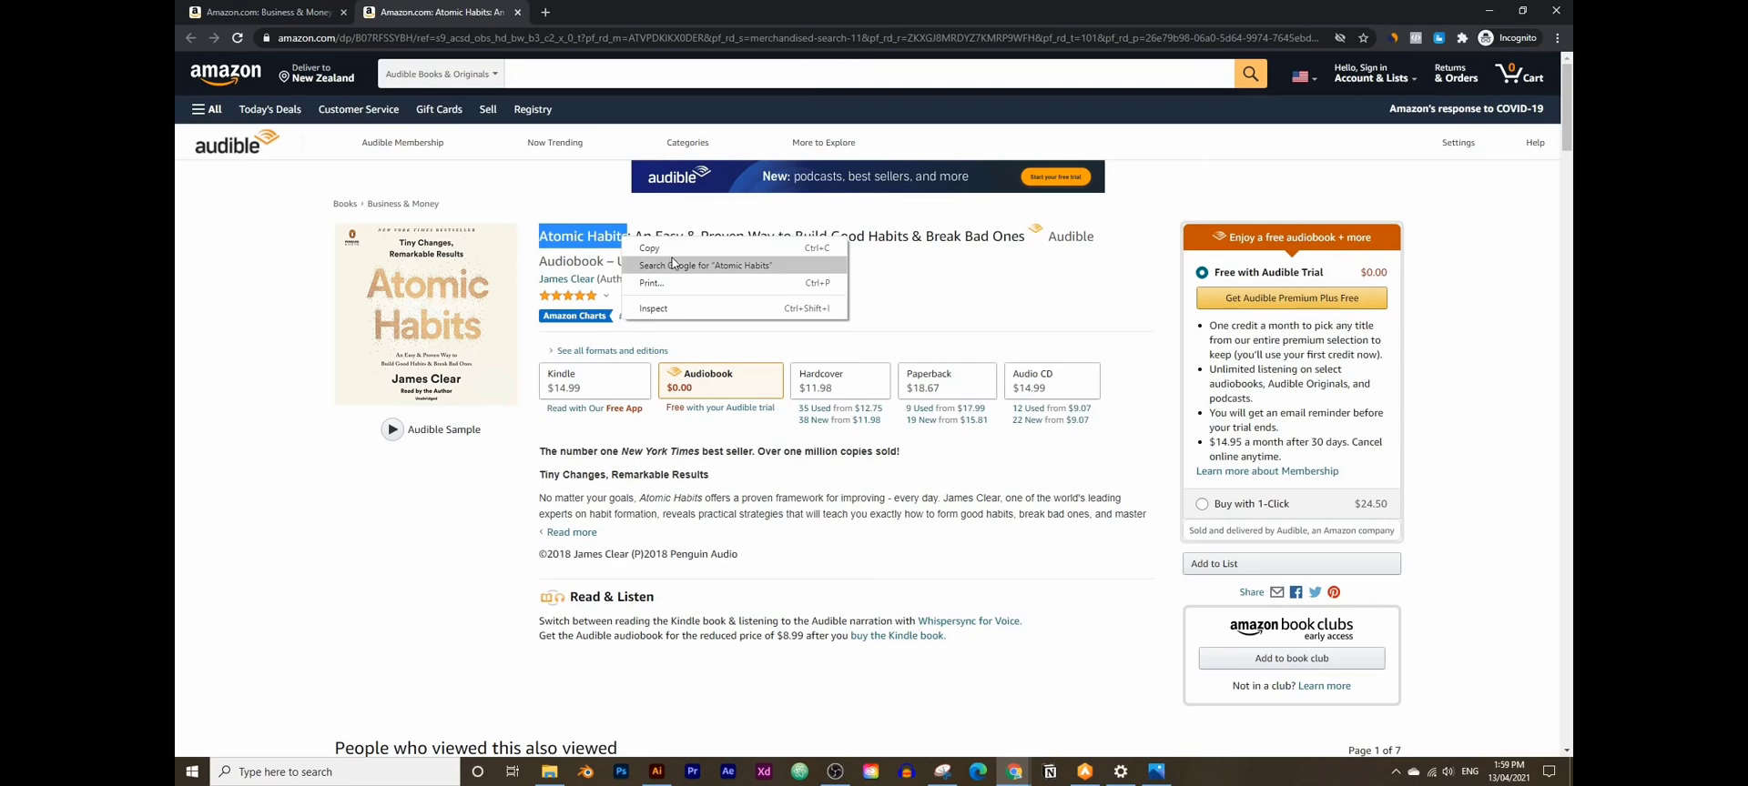
{"action": "left_click", "coordinate": [673, 264]}
{"action": "left_click", "coordinate": [504, 87]}
{"action": "type", "text": "s s"}
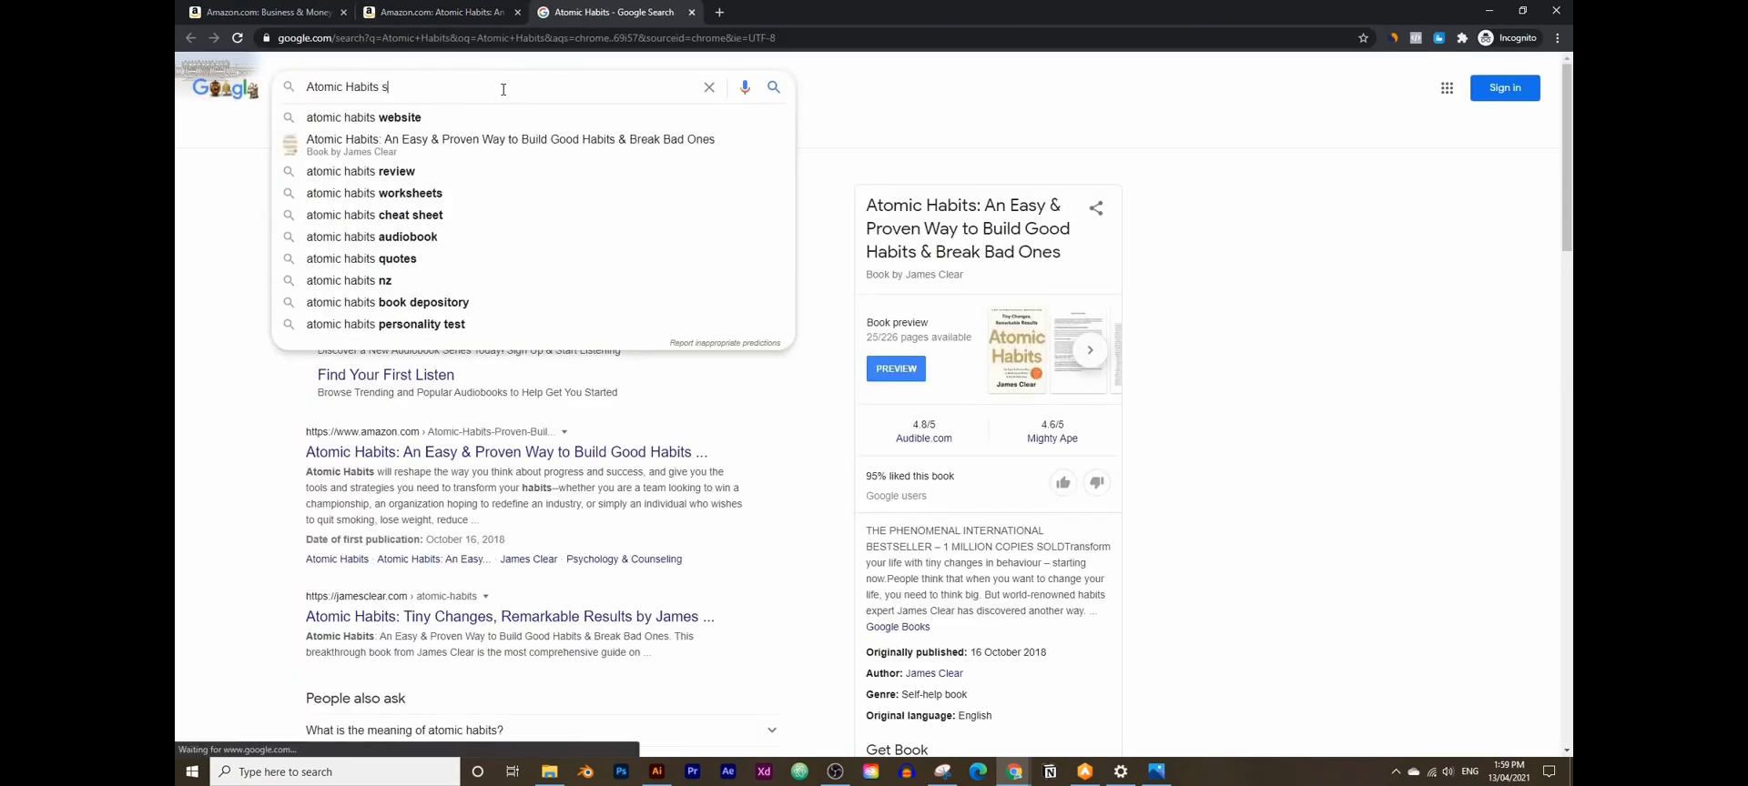
{"action": "type", "text": "umm"}
{"action": "key", "text": "Down"}
{"action": "key", "text": "Return"}
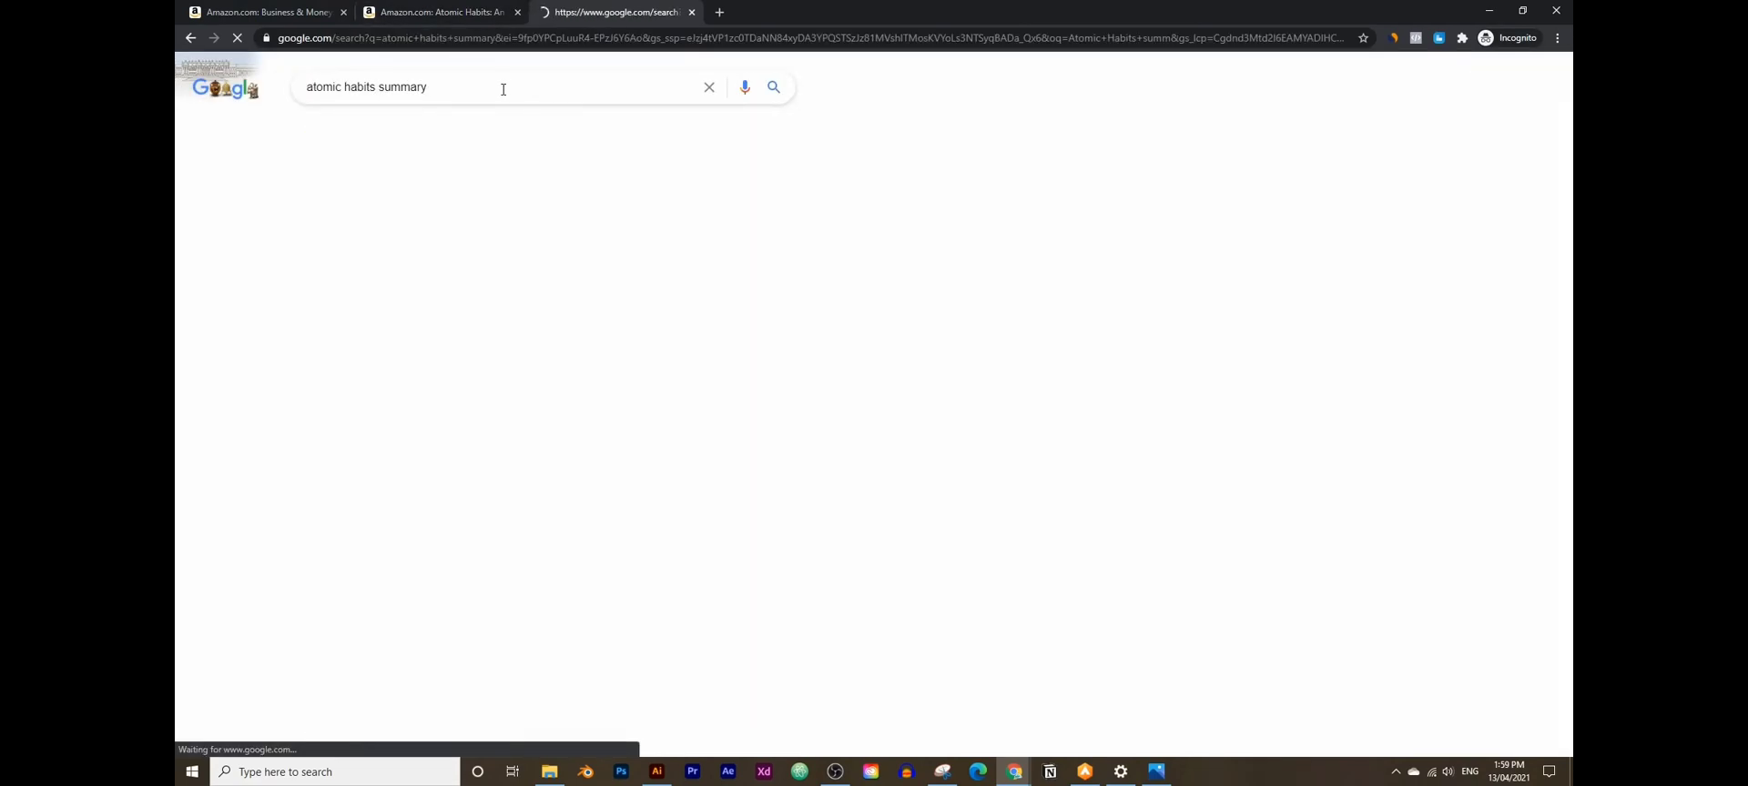
- Open the Four Minute Books summary result in a new tab and switch to it
{"action": "scroll", "coordinate": [575, 395], "scroll_direction": "down", "scroll_amount": 7}
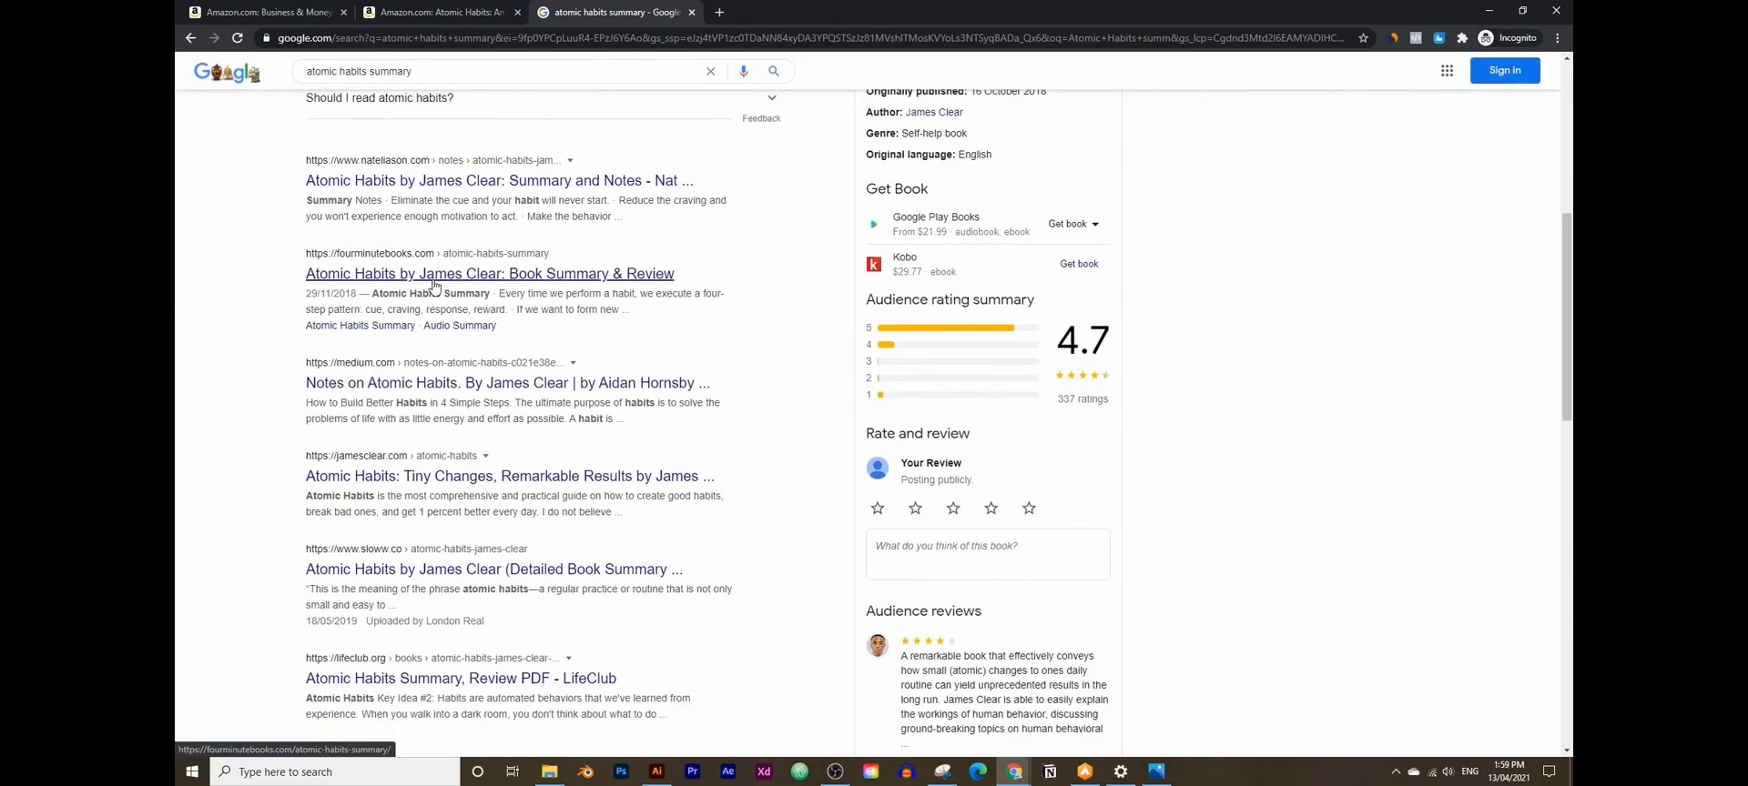
{"action": "middle_click", "coordinate": [433, 286]}
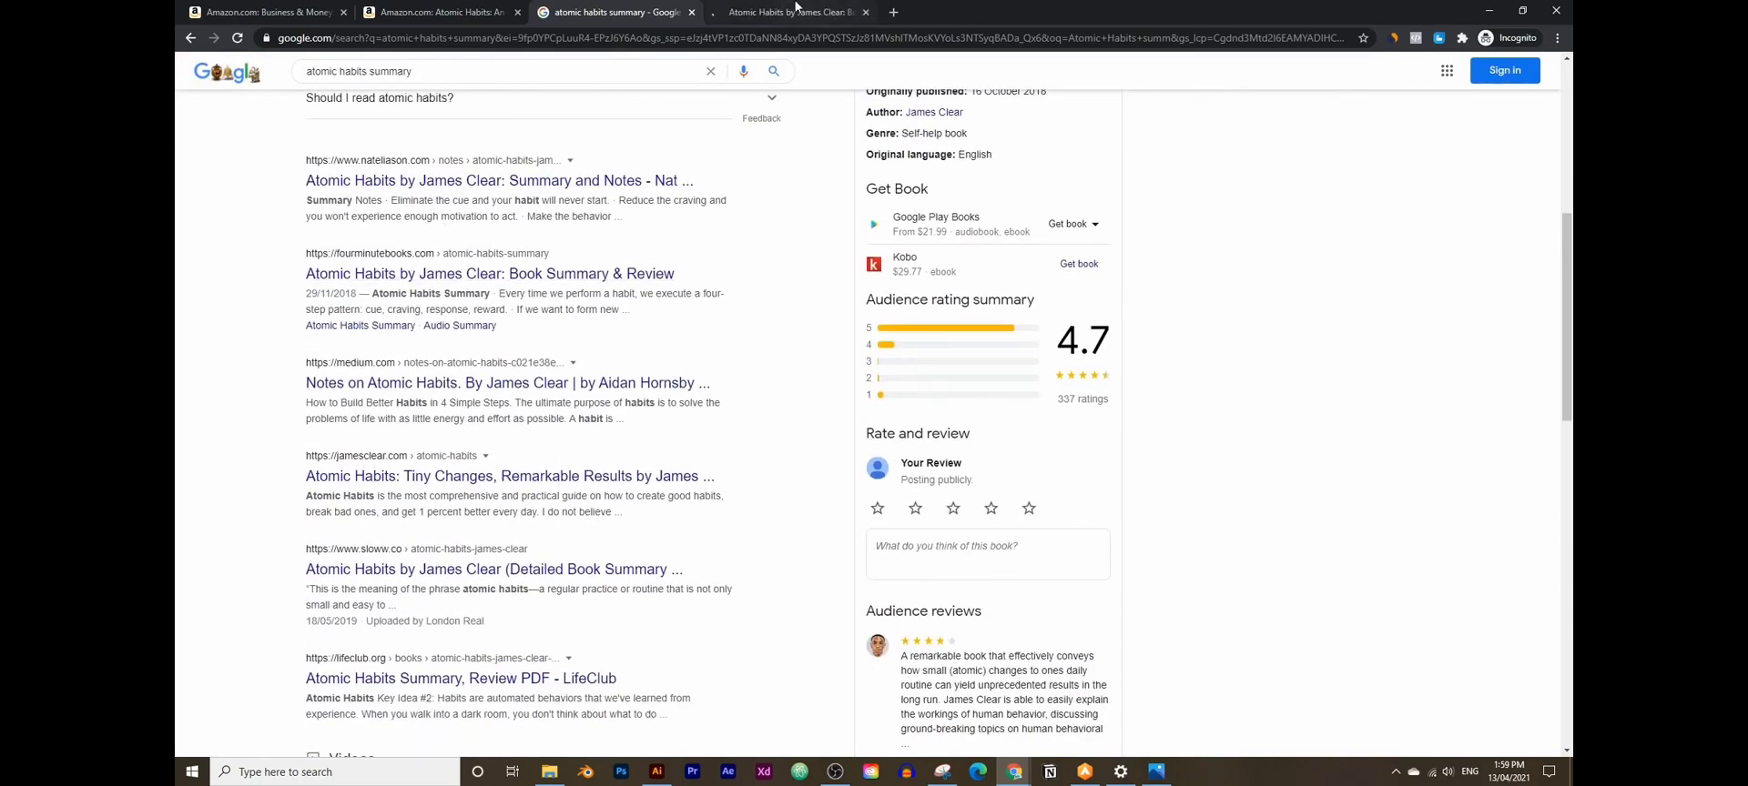
{"action": "left_click", "coordinate": [794, 12]}
- Read the article's four-step pattern and Lesson 2, then minimize the incognito browser window
{"action": "scroll", "coordinate": [550, 503], "scroll_direction": "down", "scroll_amount": 8}
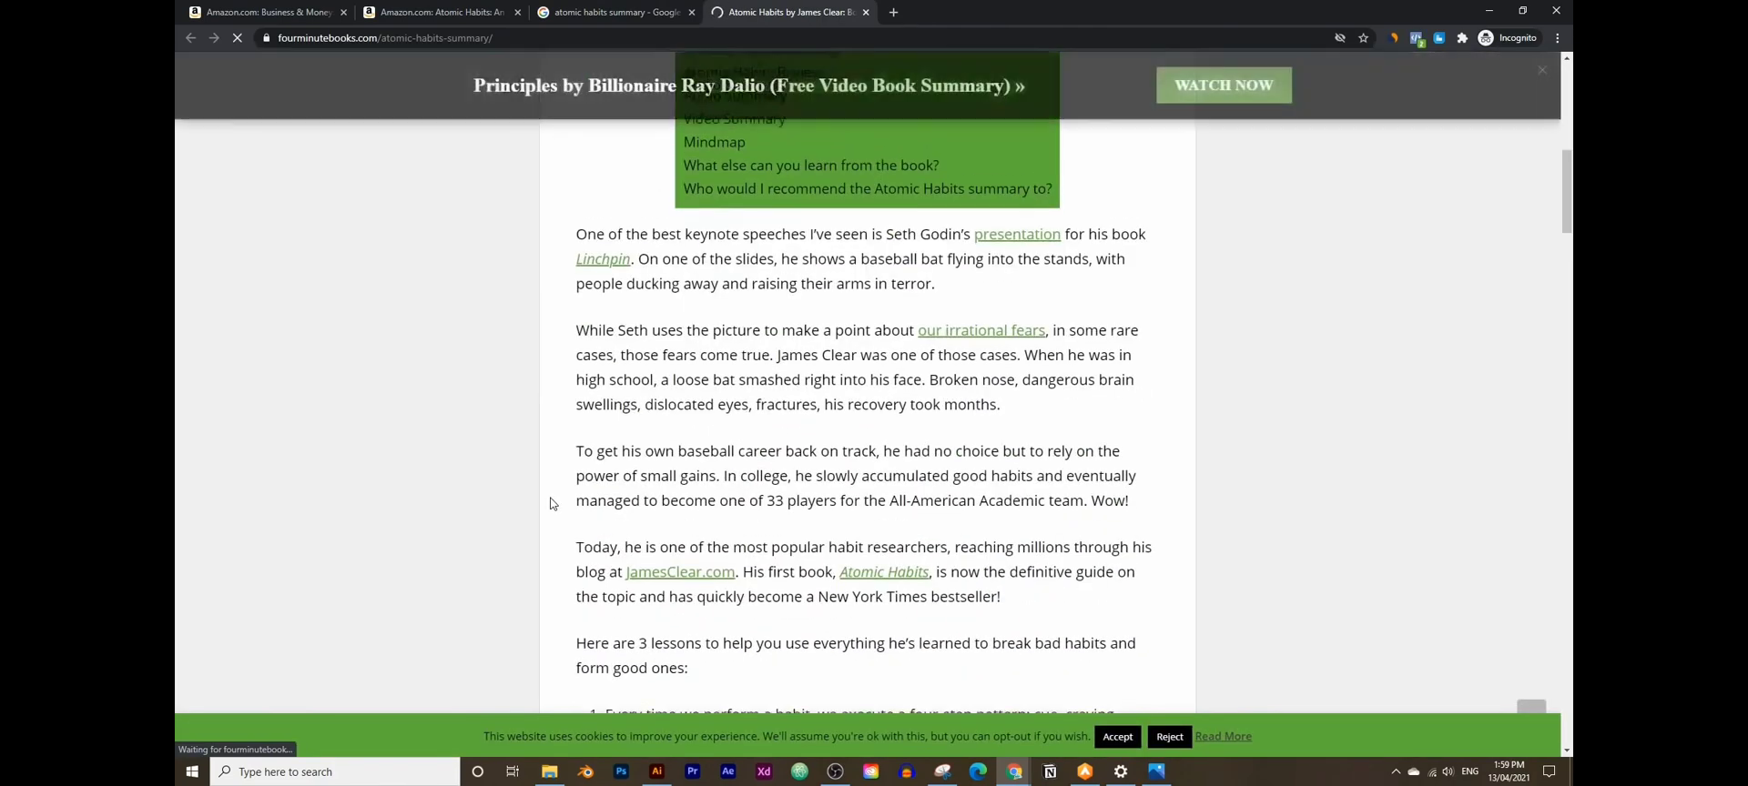
{"action": "scroll", "coordinate": [550, 504], "scroll_direction": "down", "scroll_amount": 15}
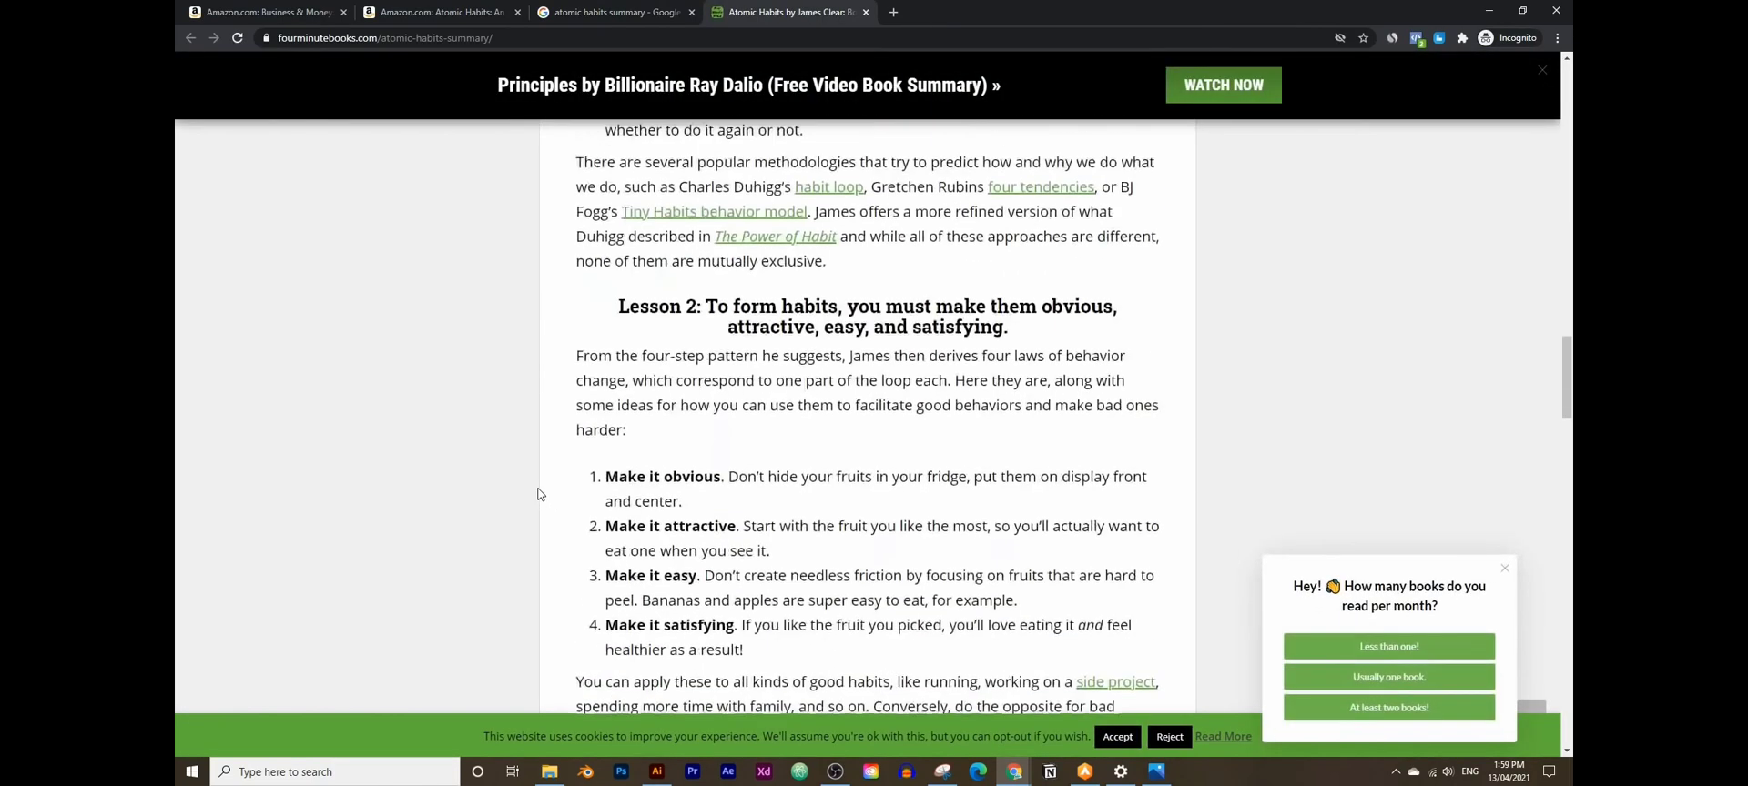
{"action": "scroll", "coordinate": [537, 494], "scroll_direction": "up", "scroll_amount": 4}
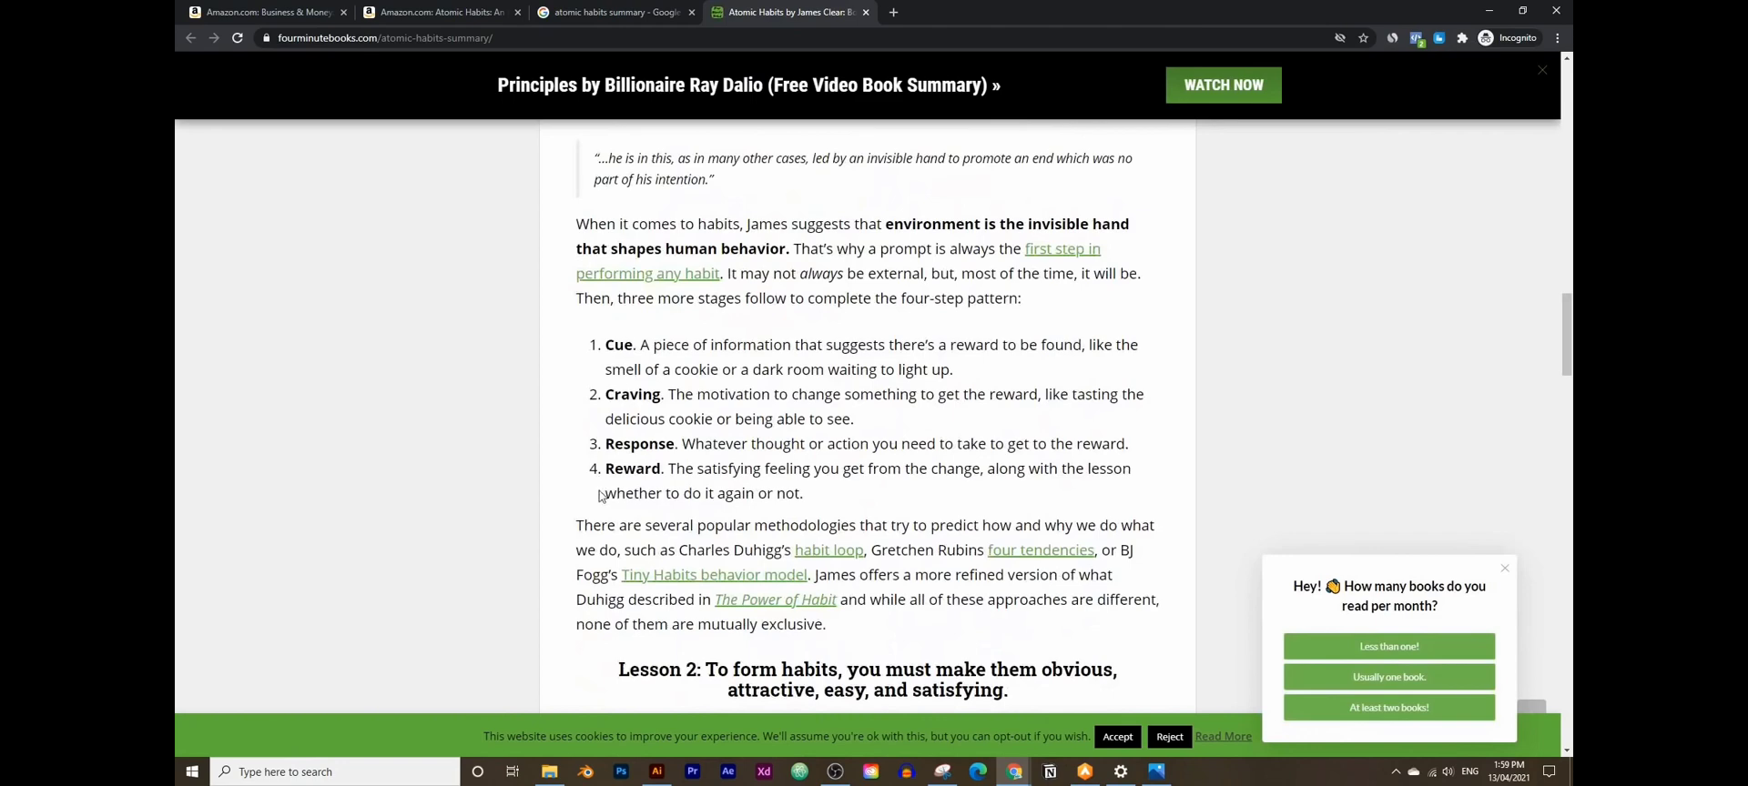
{"action": "scroll", "coordinate": [619, 488], "scroll_direction": "down", "scroll_amount": 5}
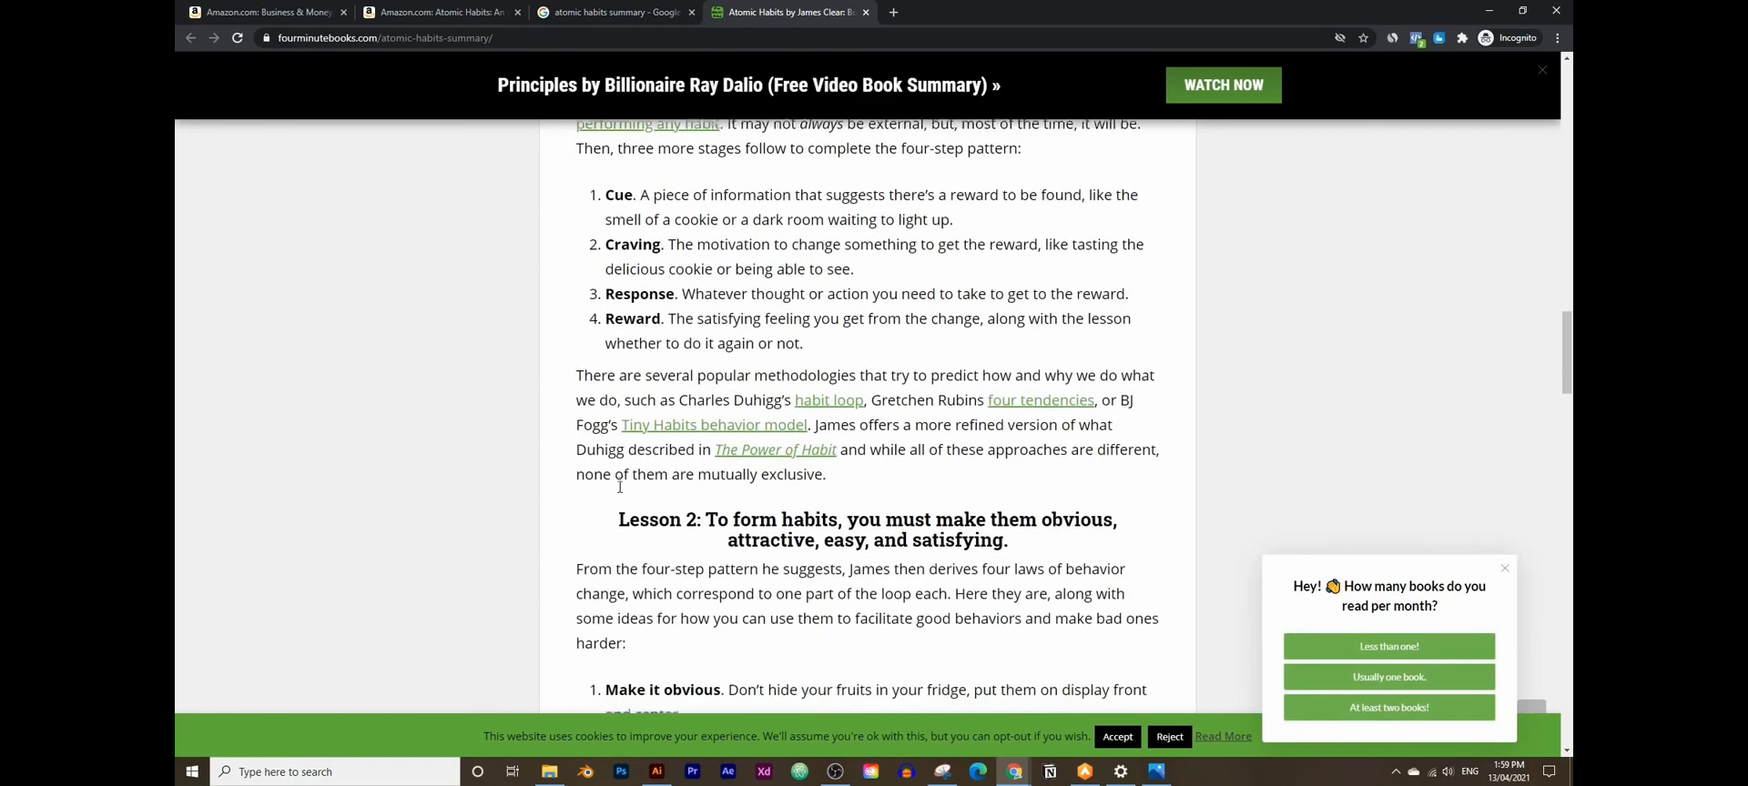
{"action": "scroll", "coordinate": [646, 421], "scroll_direction": "down", "scroll_amount": 2}
{"action": "scroll", "coordinate": [689, 528], "scroll_direction": "up", "scroll_amount": 6}
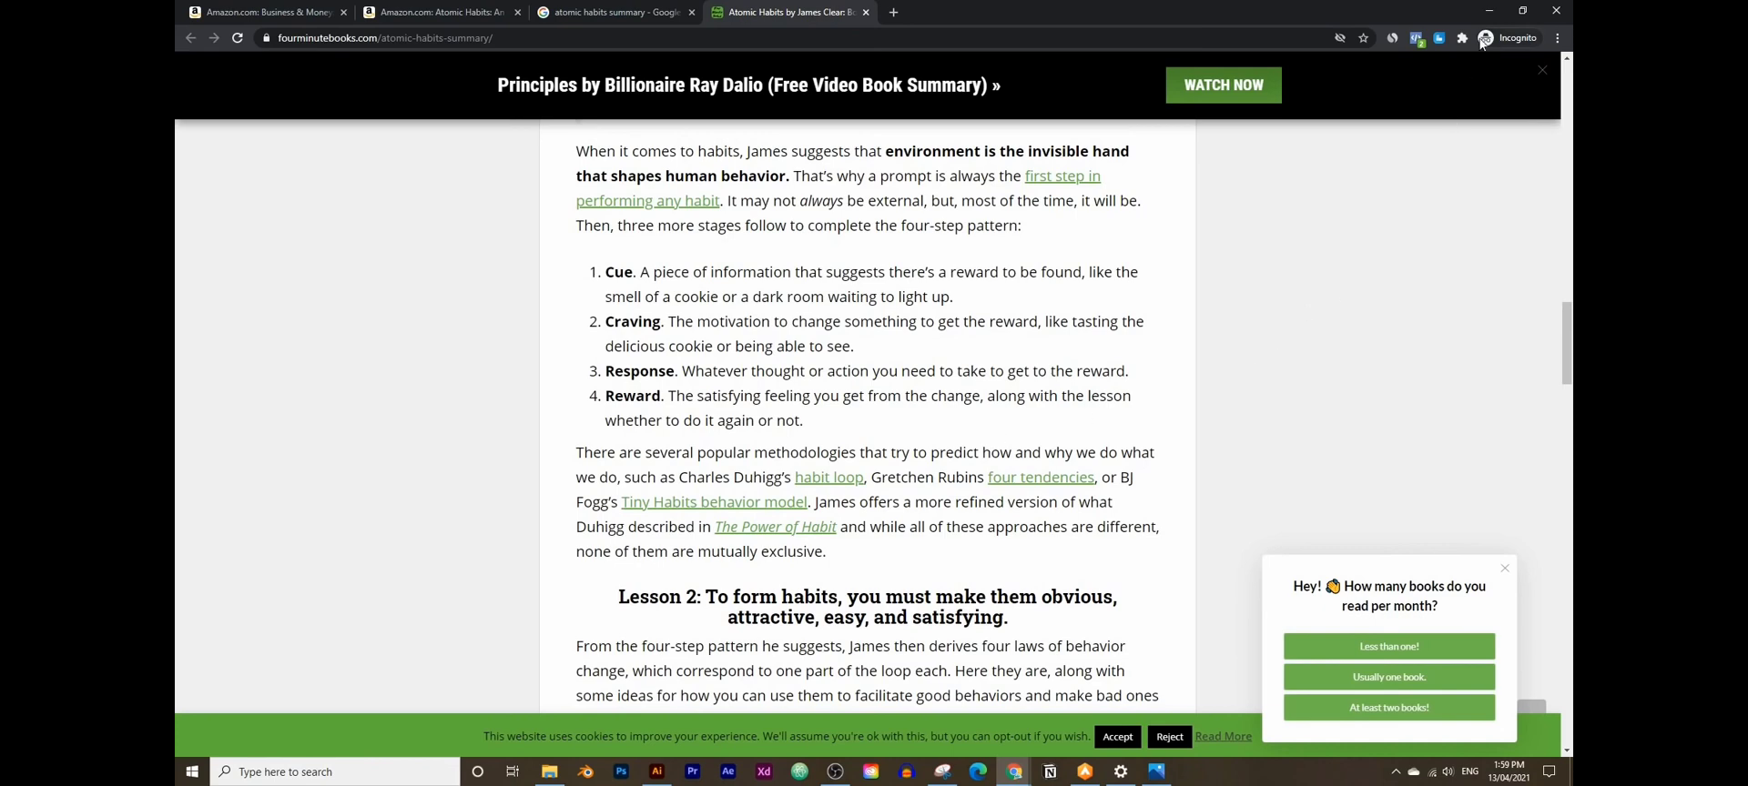
{"action": "left_click", "coordinate": [1488, 12]}
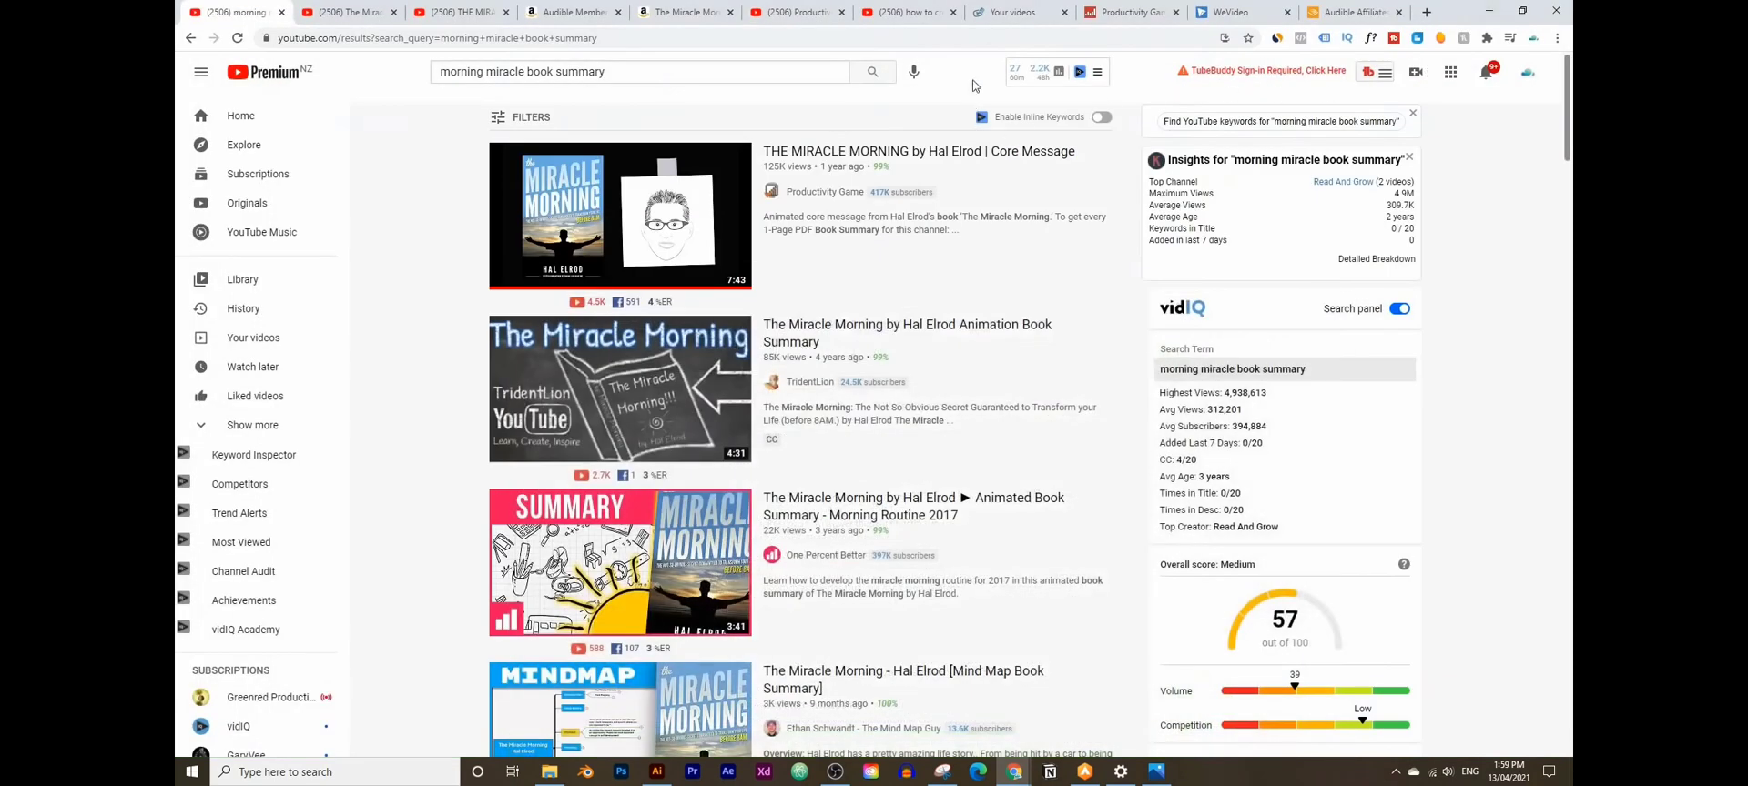
- Switch to the 'Your videos' tab showing the Explee dashboard
{"action": "left_click", "coordinate": [1004, 13]}
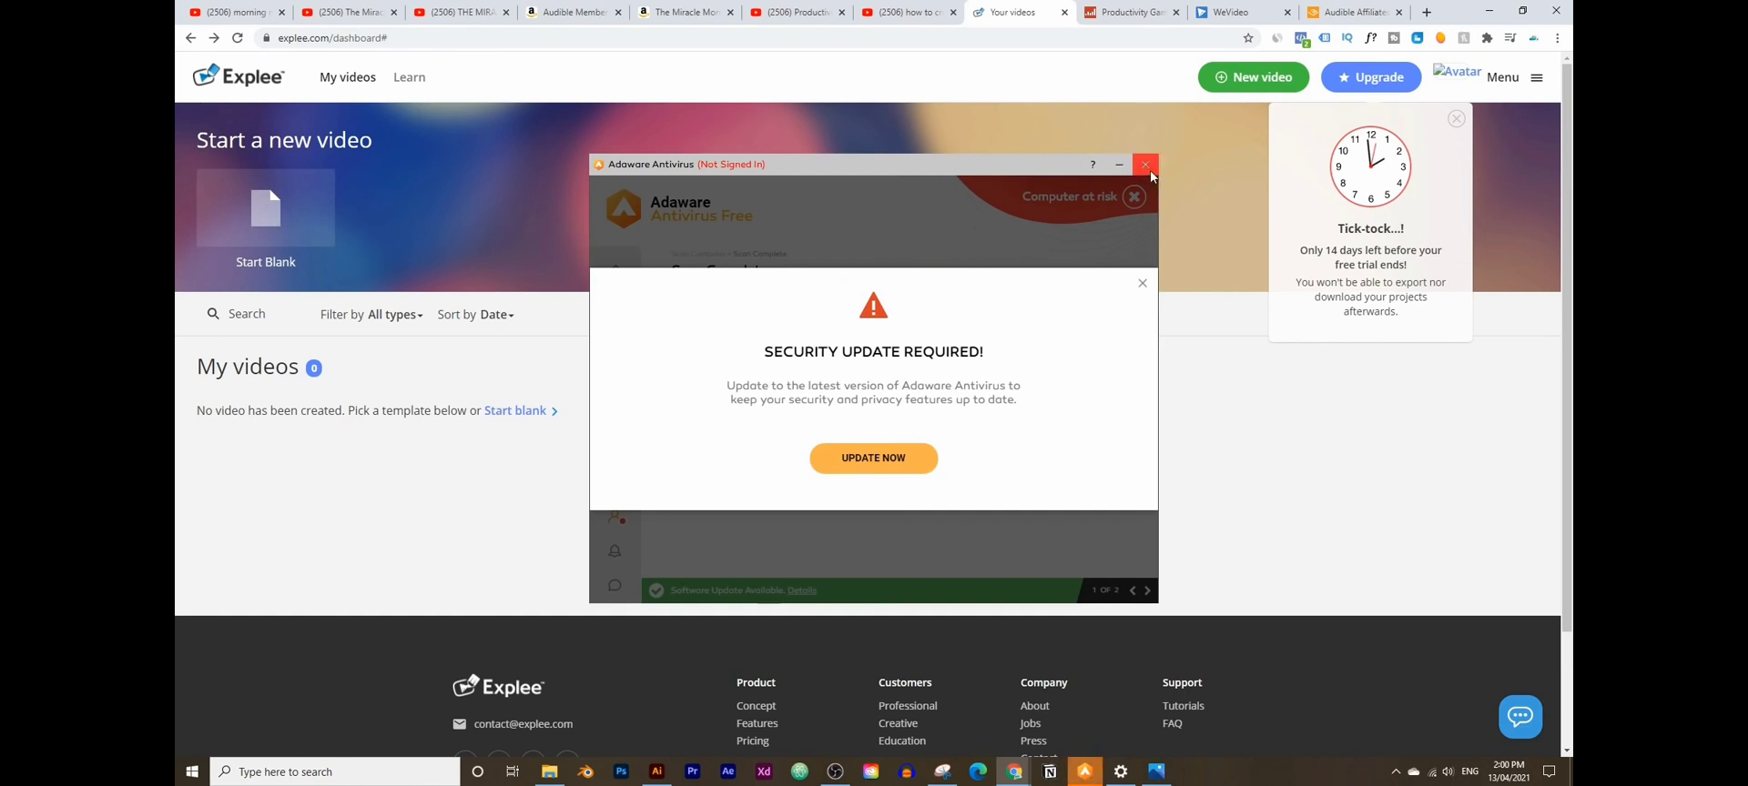
- Dismiss the Adaware update and free-trial popups, then start a new video
{"action": "left_click", "coordinate": [1145, 164]}
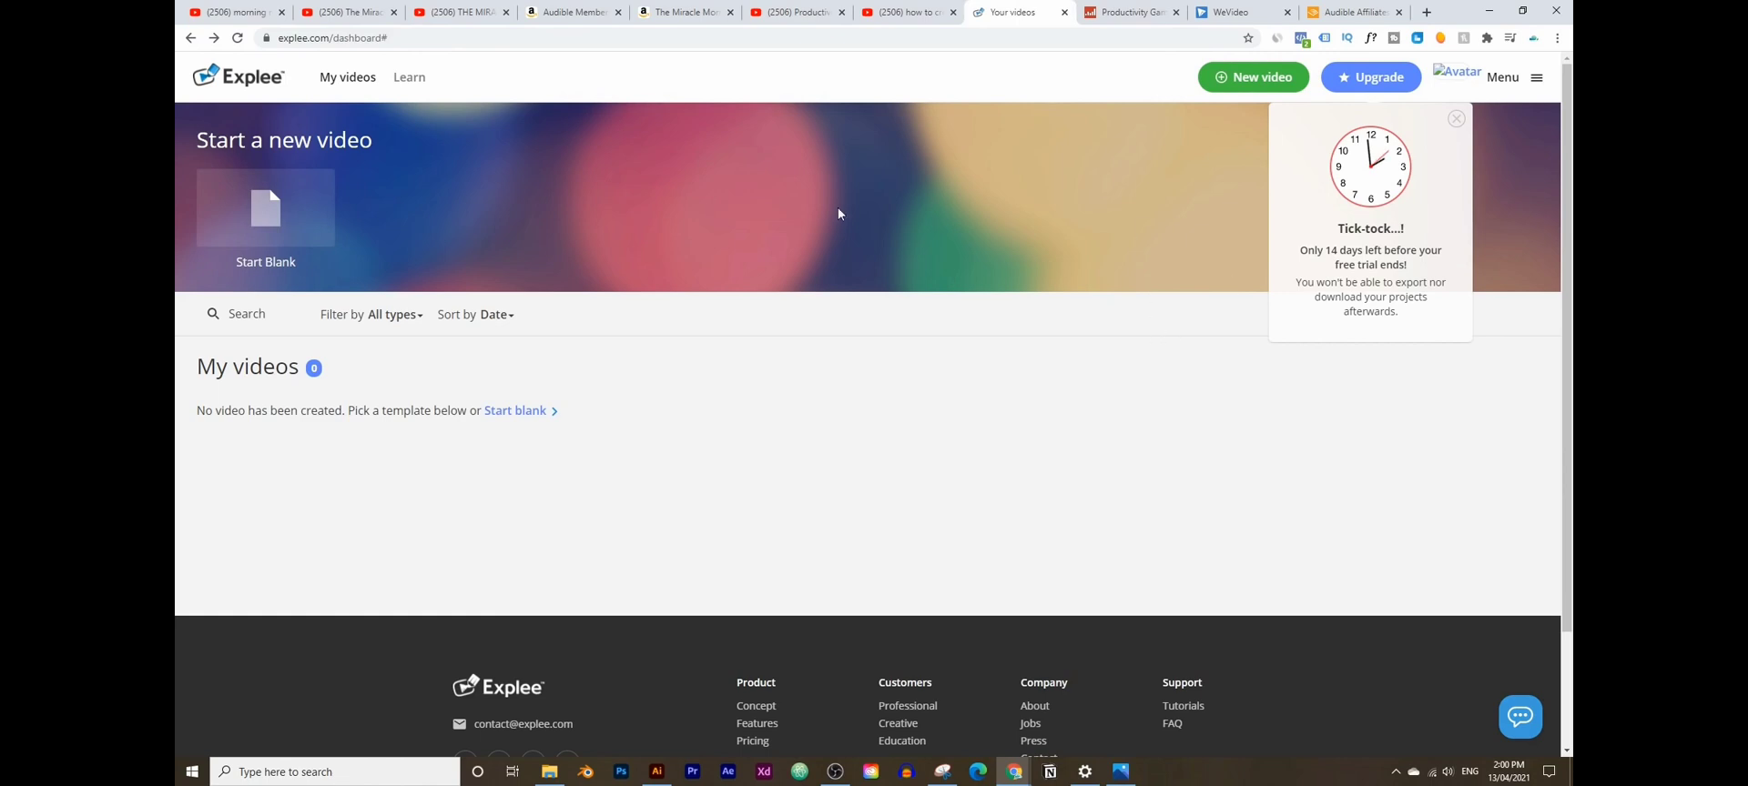
{"action": "left_click", "coordinate": [1456, 122]}
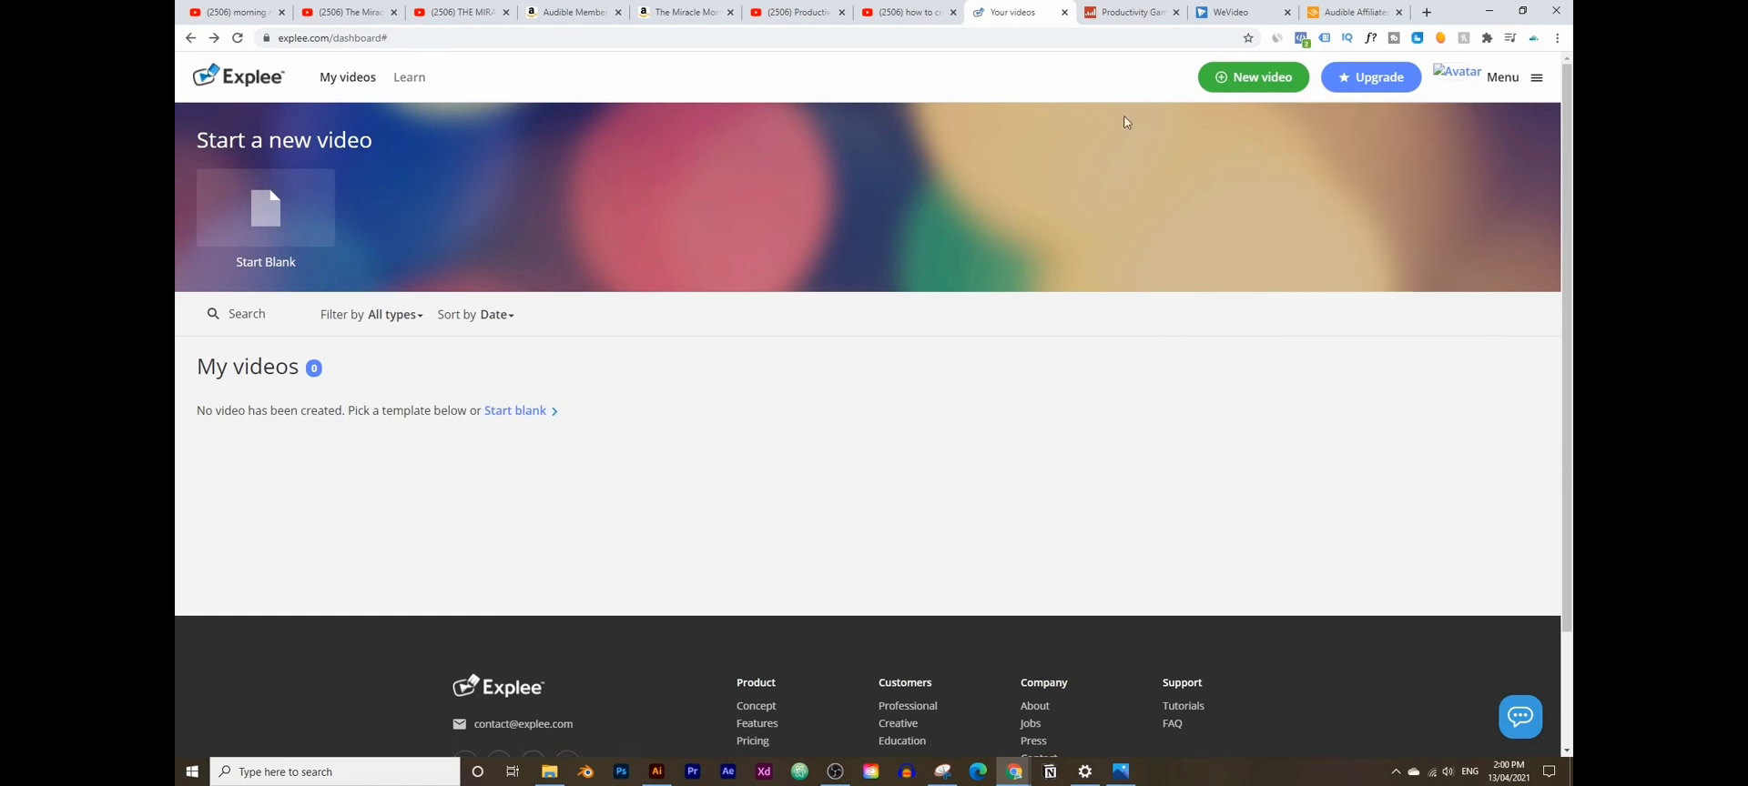
{"action": "left_click", "coordinate": [1243, 77]}
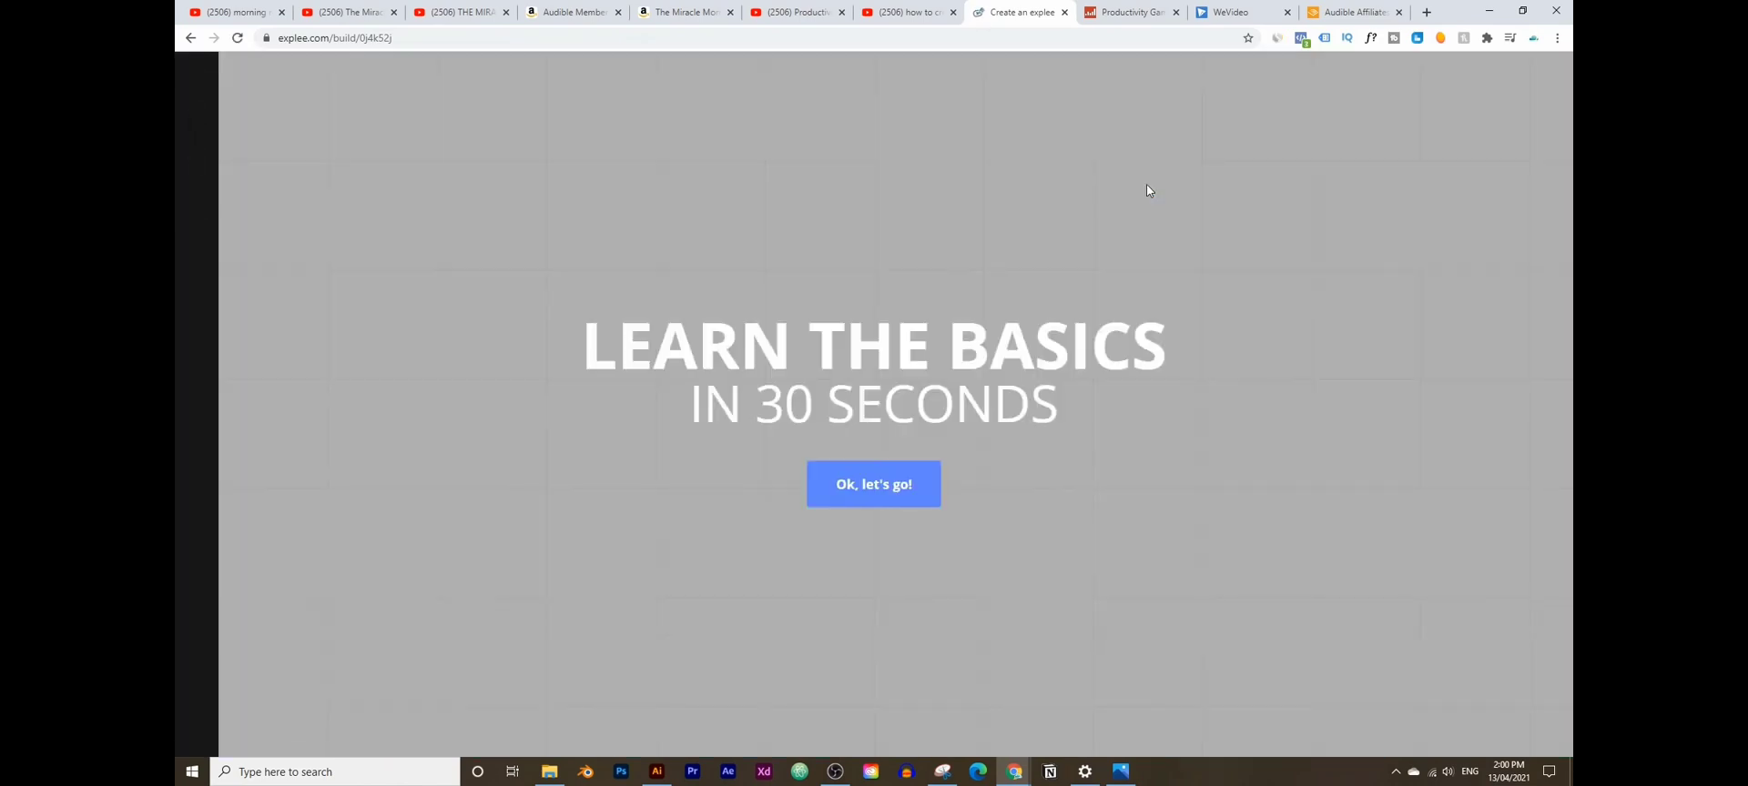
- Begin the basics tour and place the globe-with-bomb picture from Nature on the scene
{"action": "left_click", "coordinate": [884, 496]}
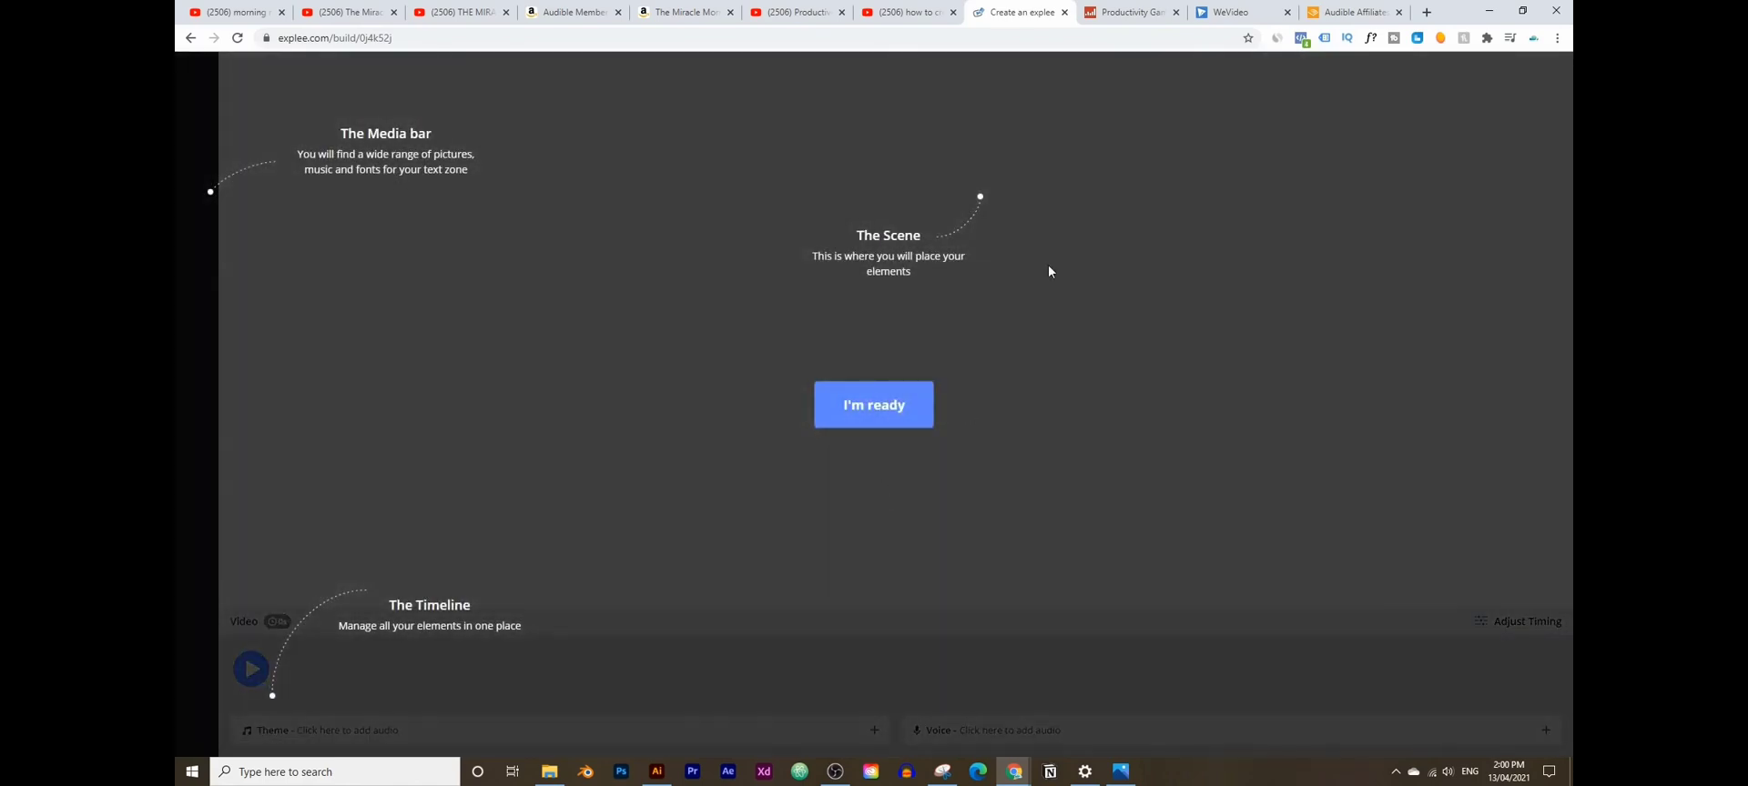
{"action": "left_click", "coordinate": [874, 412]}
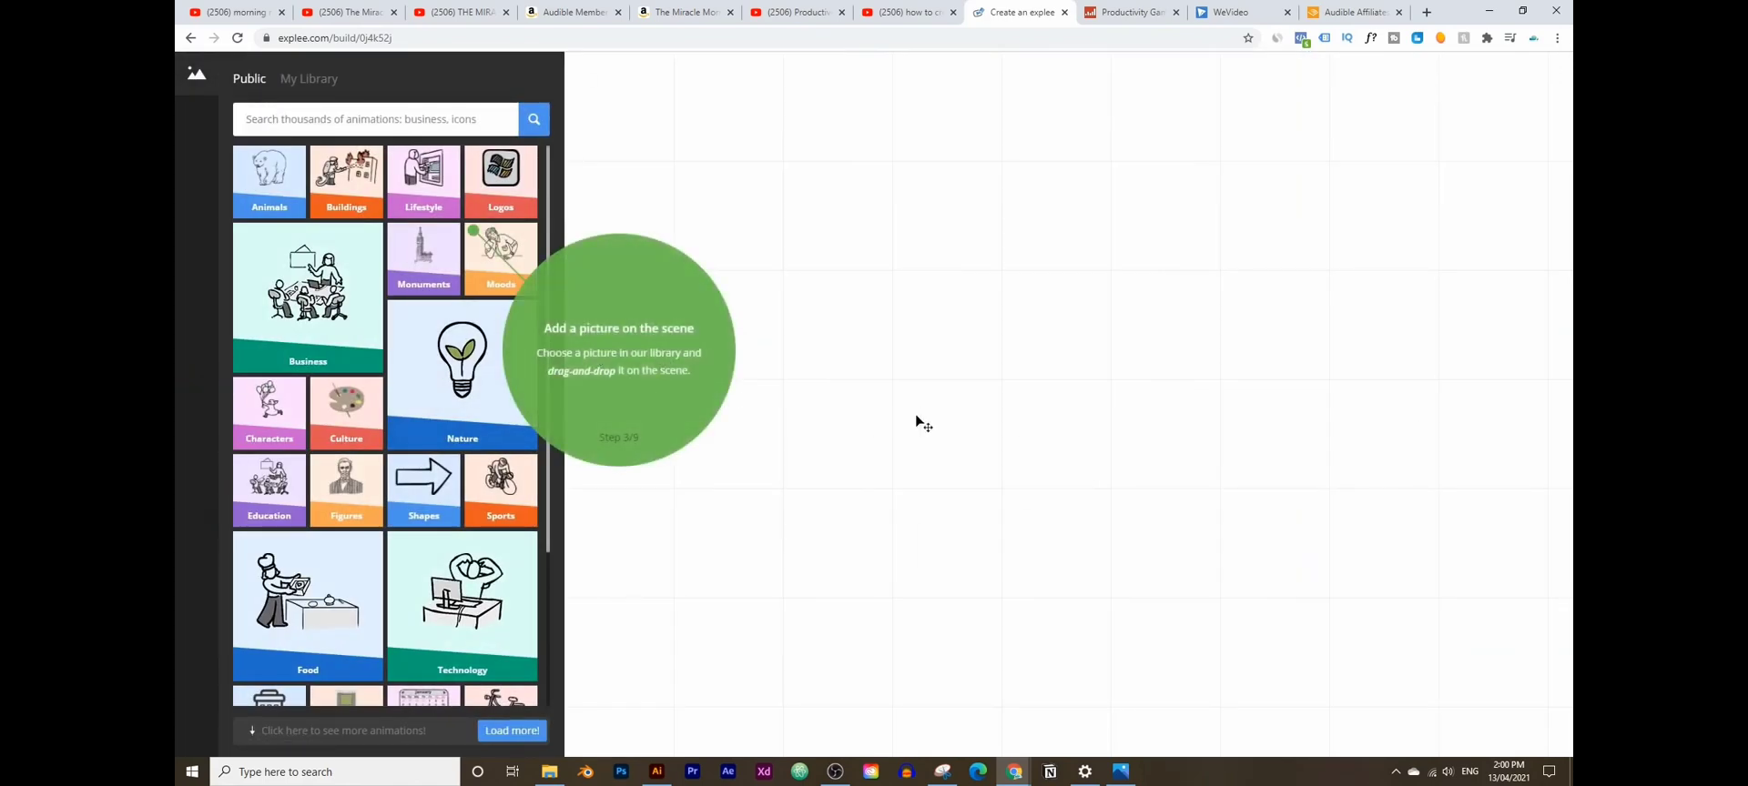
{"action": "left_click", "coordinate": [477, 382]}
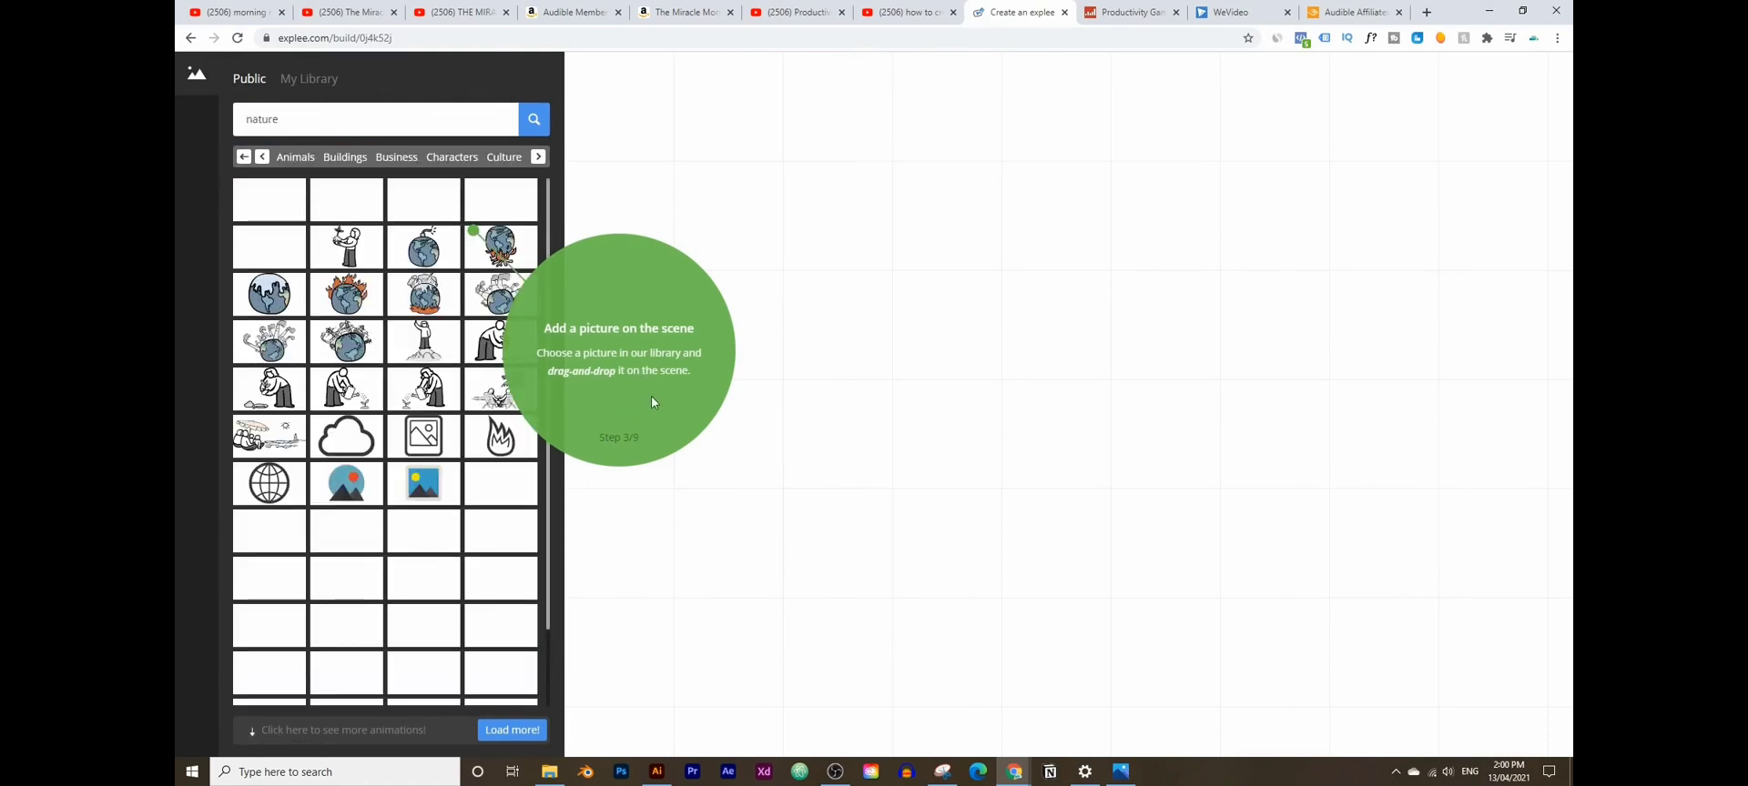
{"action": "left_click_drag", "start_coordinate": [425, 248], "coordinate": [462, 252]}
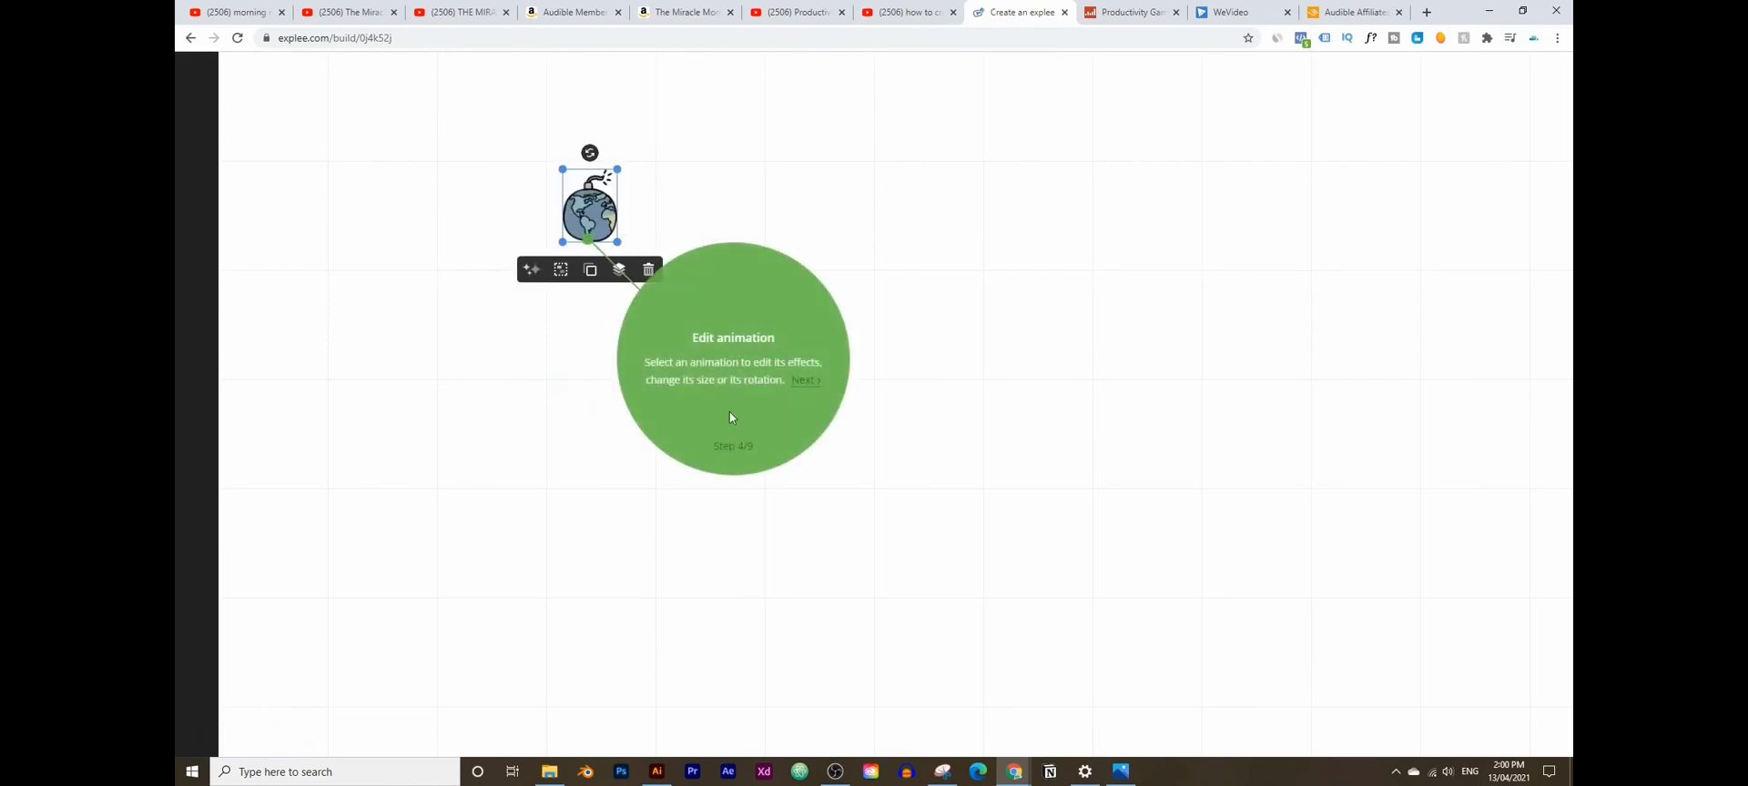
- Add a 'dfsdfsdf' text box and set Feeling Lucky as the theme music
{"action": "left_click", "coordinate": [804, 380]}
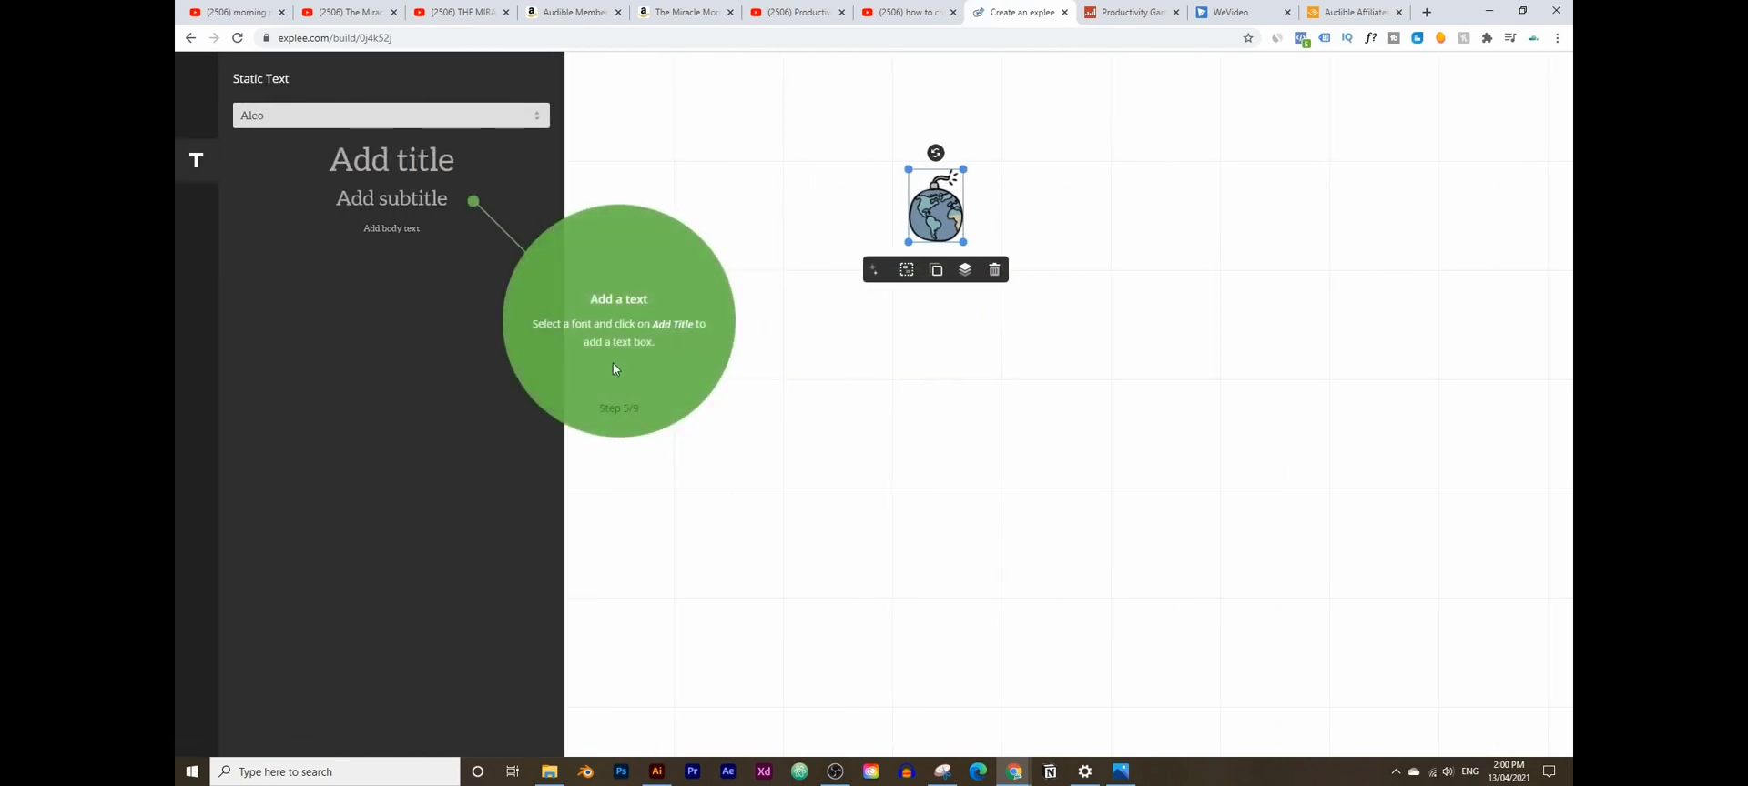
{"action": "left_click_drag", "start_coordinate": [391, 197], "coordinate": [1049, 343]}
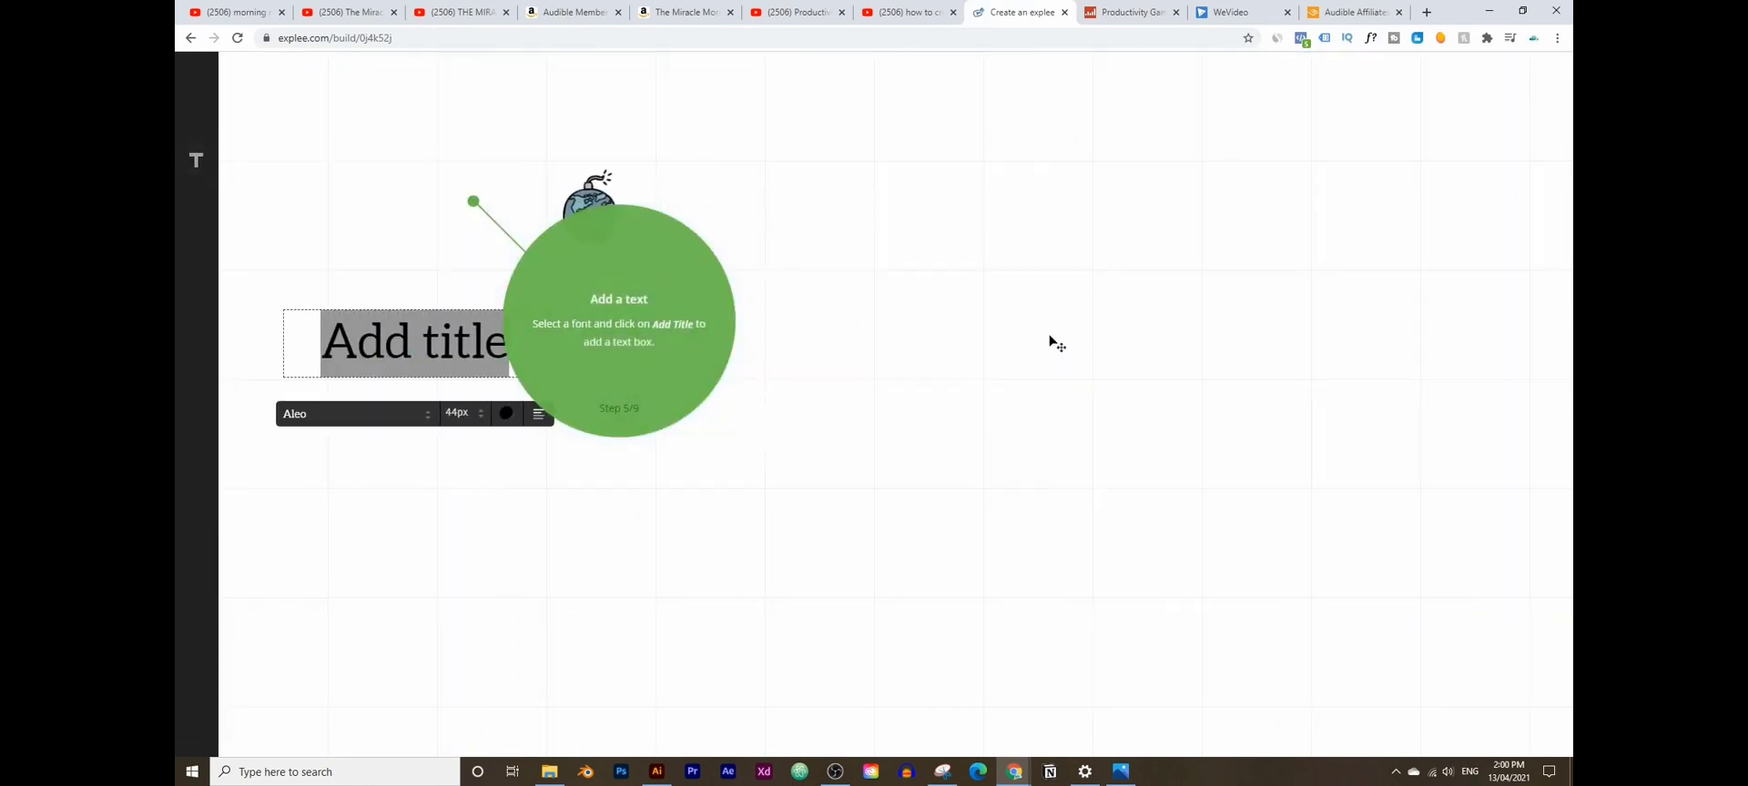
{"action": "type", "text": "dfsdfsdf"}
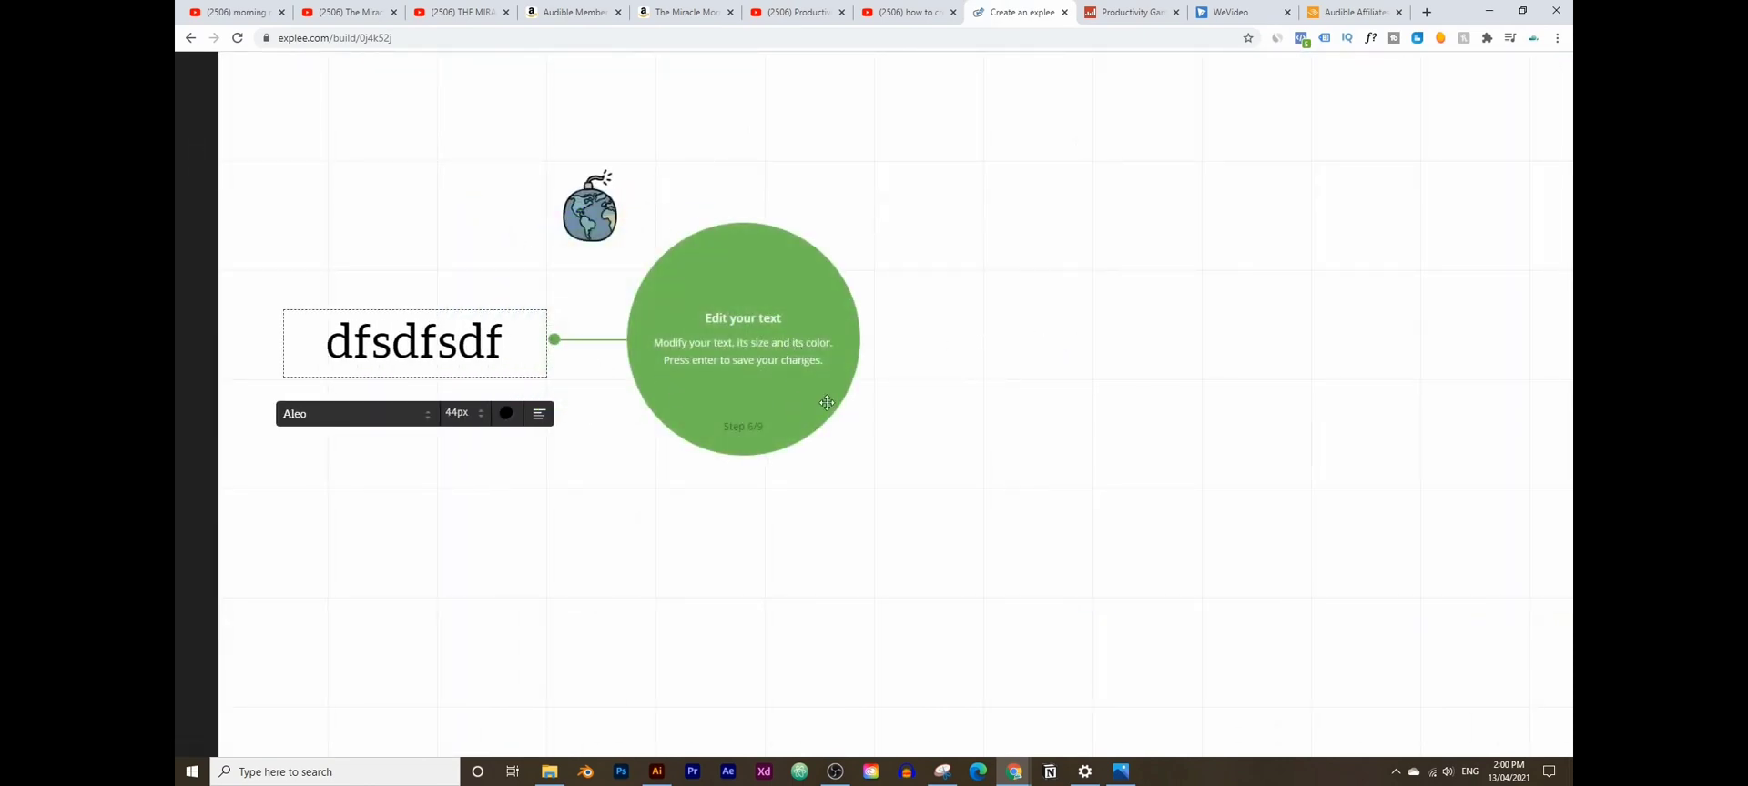
{"action": "key", "text": "Return"}
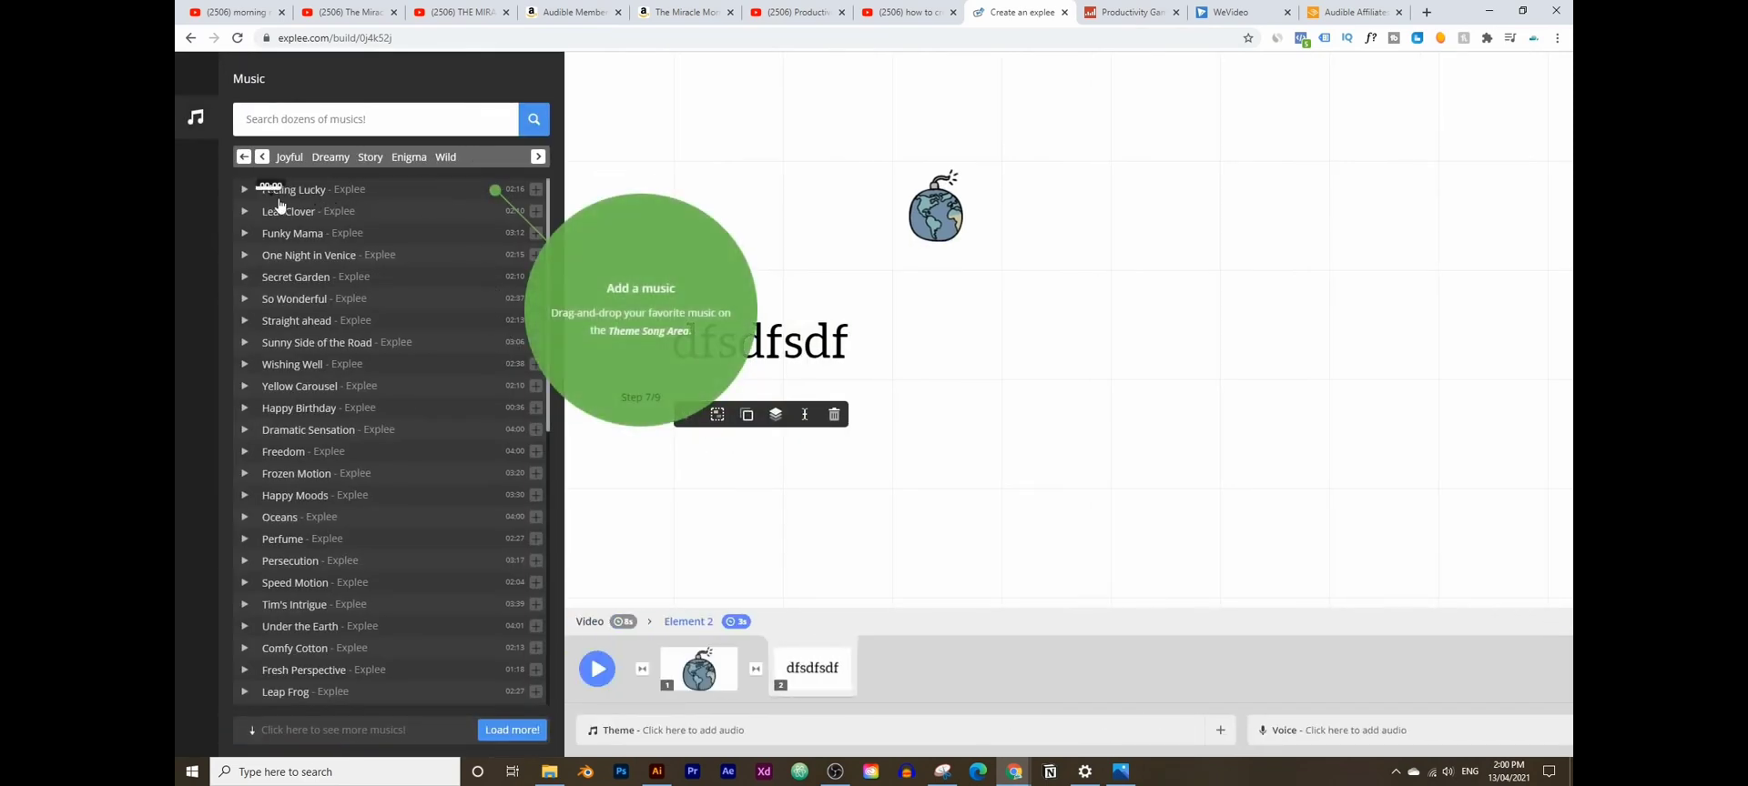
{"action": "left_click", "coordinate": [246, 191]}
{"action": "left_click_drag", "start_coordinate": [297, 192], "coordinate": [858, 732]}
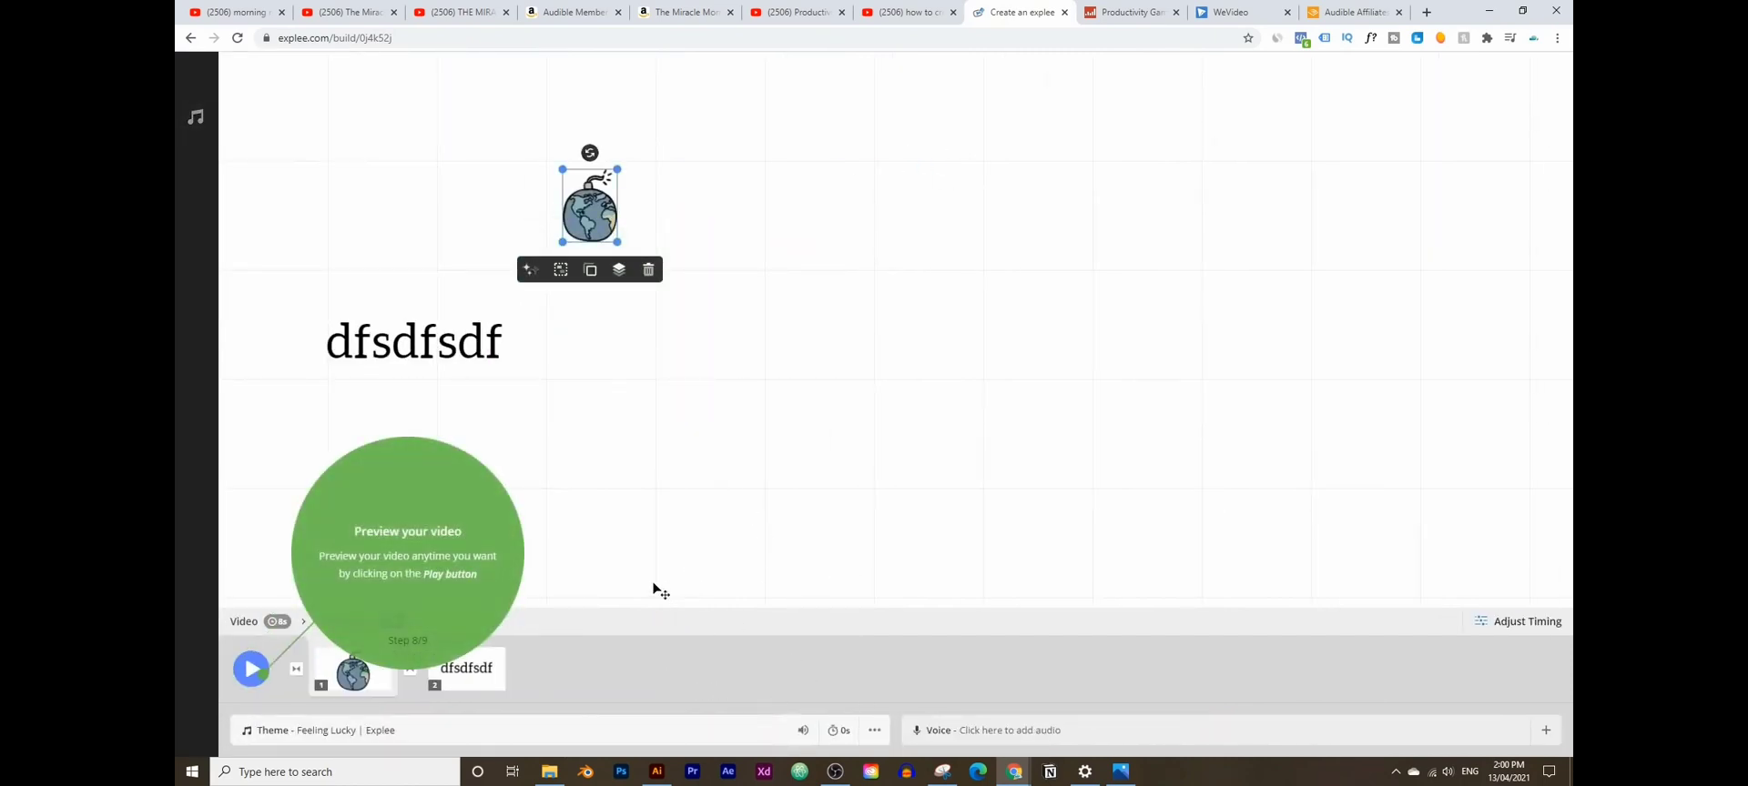
- Preview the drawing animation, finish the tour, and reselect the dfsdfsdf text in the creation area
{"action": "left_click", "coordinate": [483, 348]}
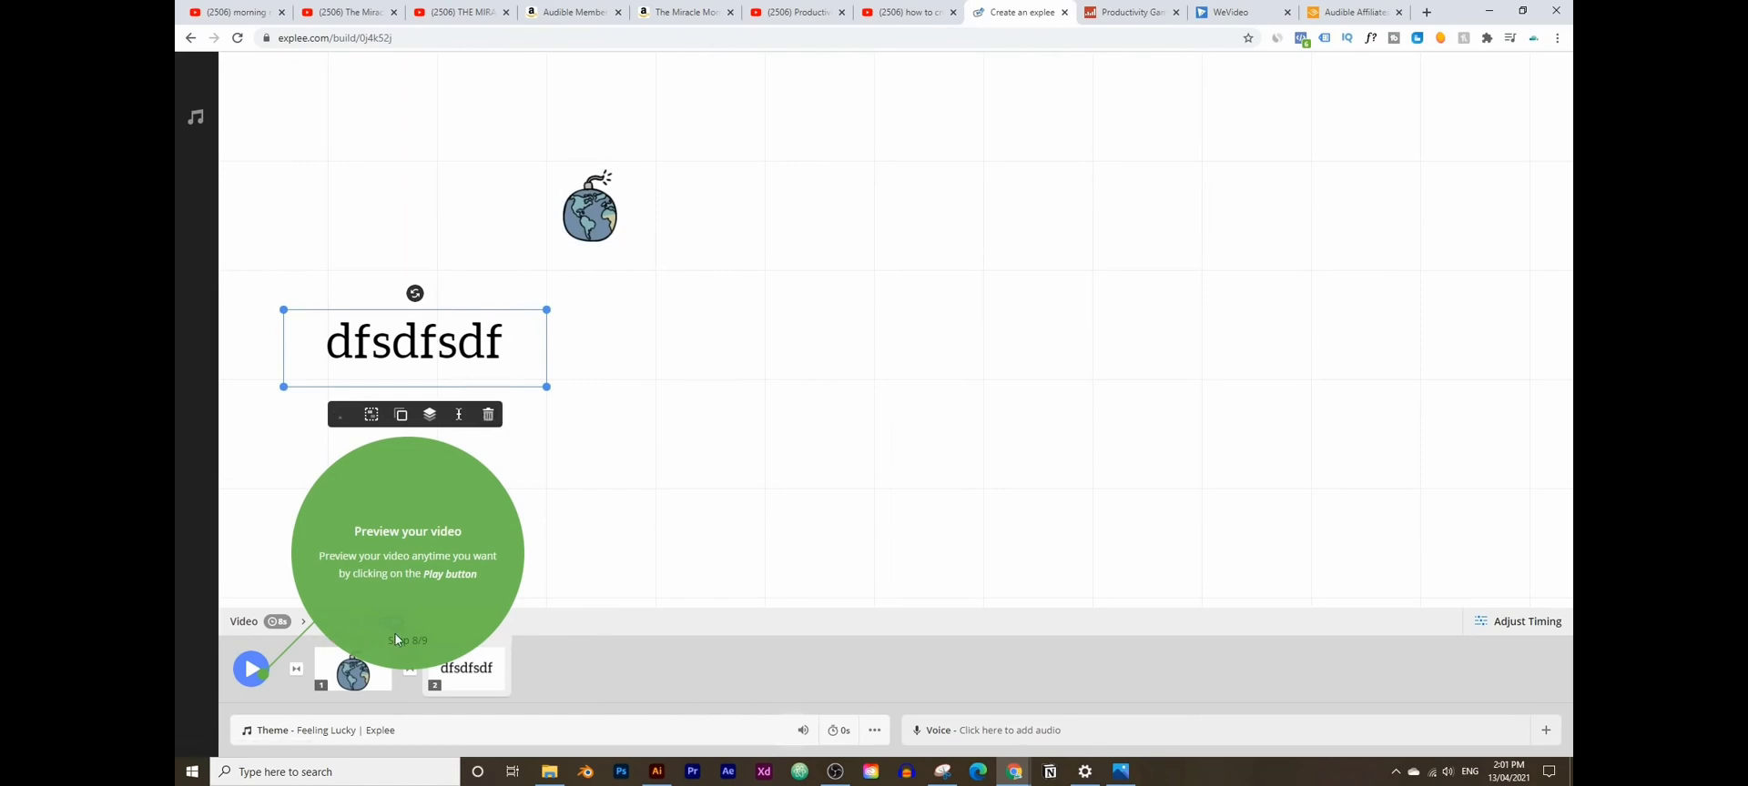
{"action": "left_click", "coordinate": [251, 669]}
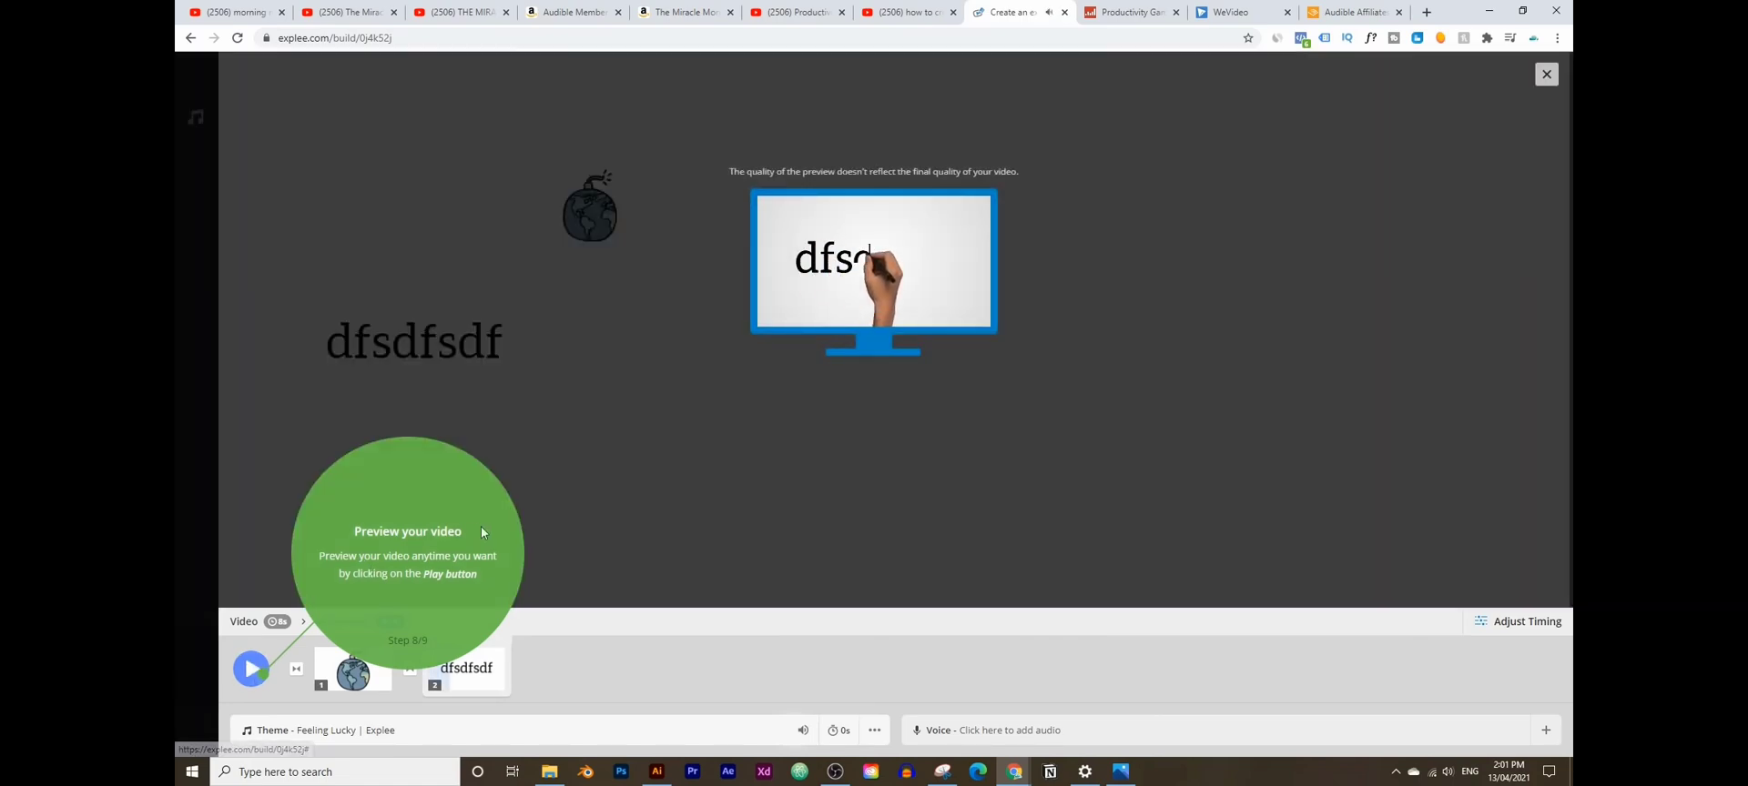
{"action": "left_click", "coordinate": [1545, 74]}
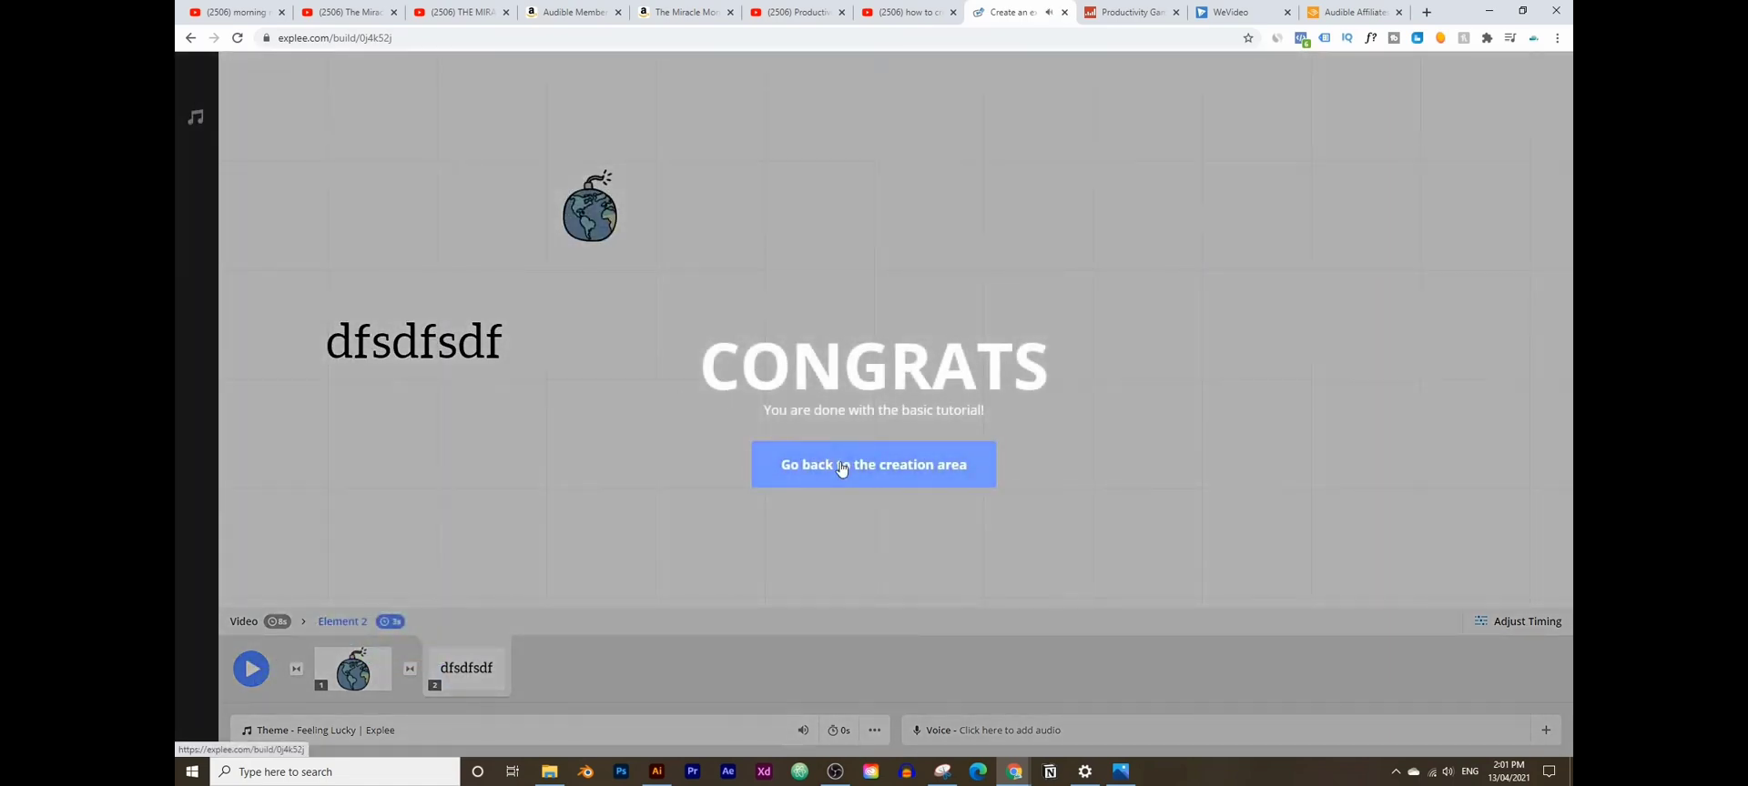
{"action": "left_click", "coordinate": [842, 466]}
{"action": "left_click", "coordinate": [472, 364]}
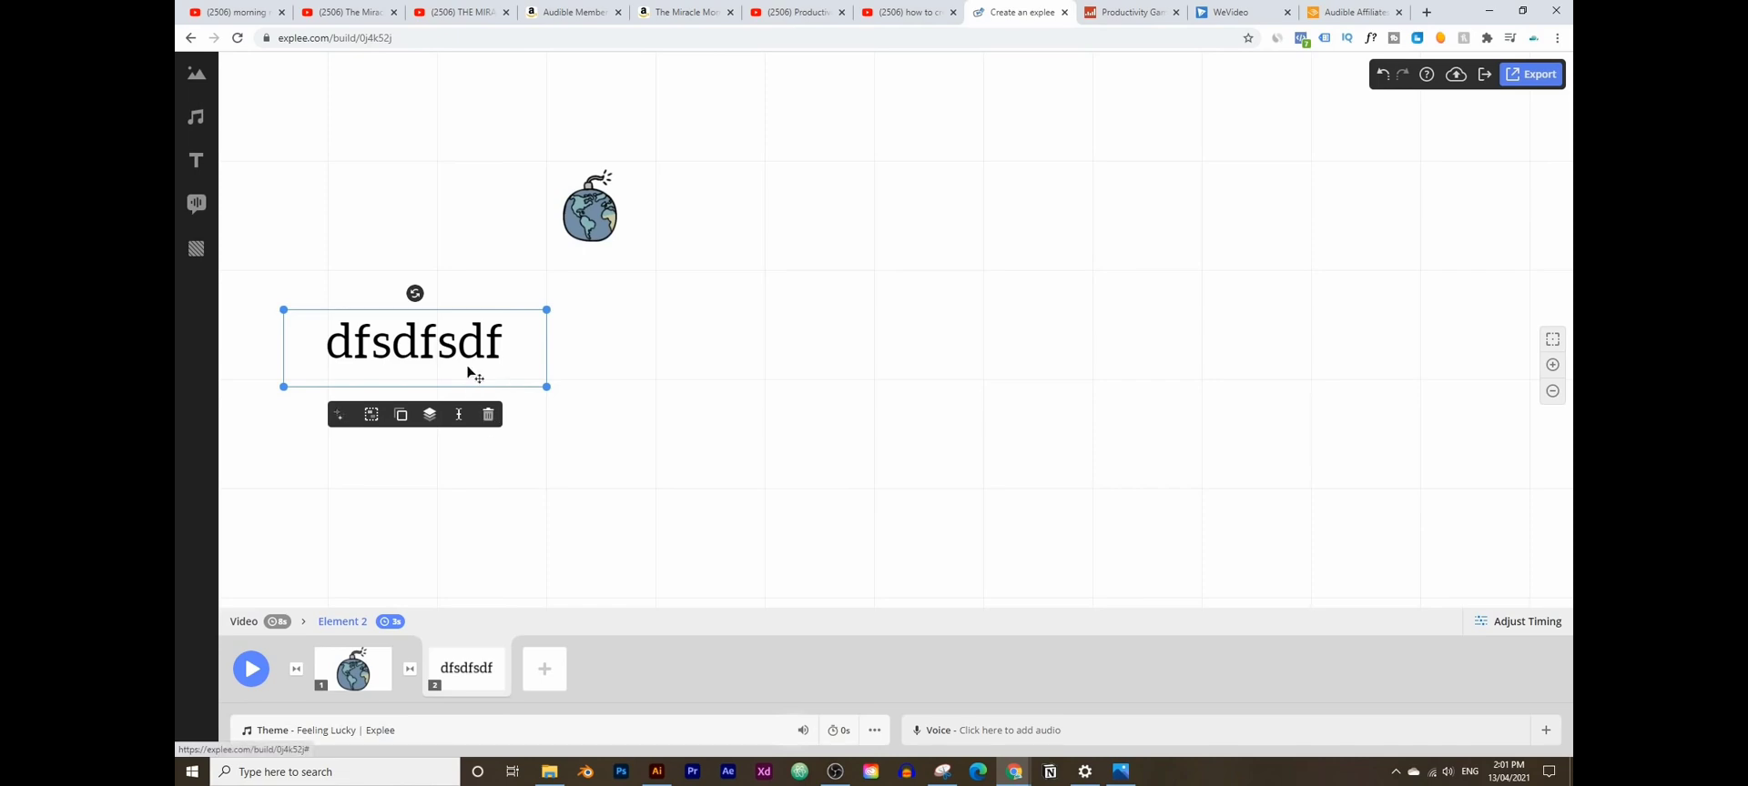
- Delete the practice text and globe, then search the picture library for 'habit'
{"action": "left_click", "coordinate": [487, 416]}
{"action": "left_click", "coordinate": [487, 416]}
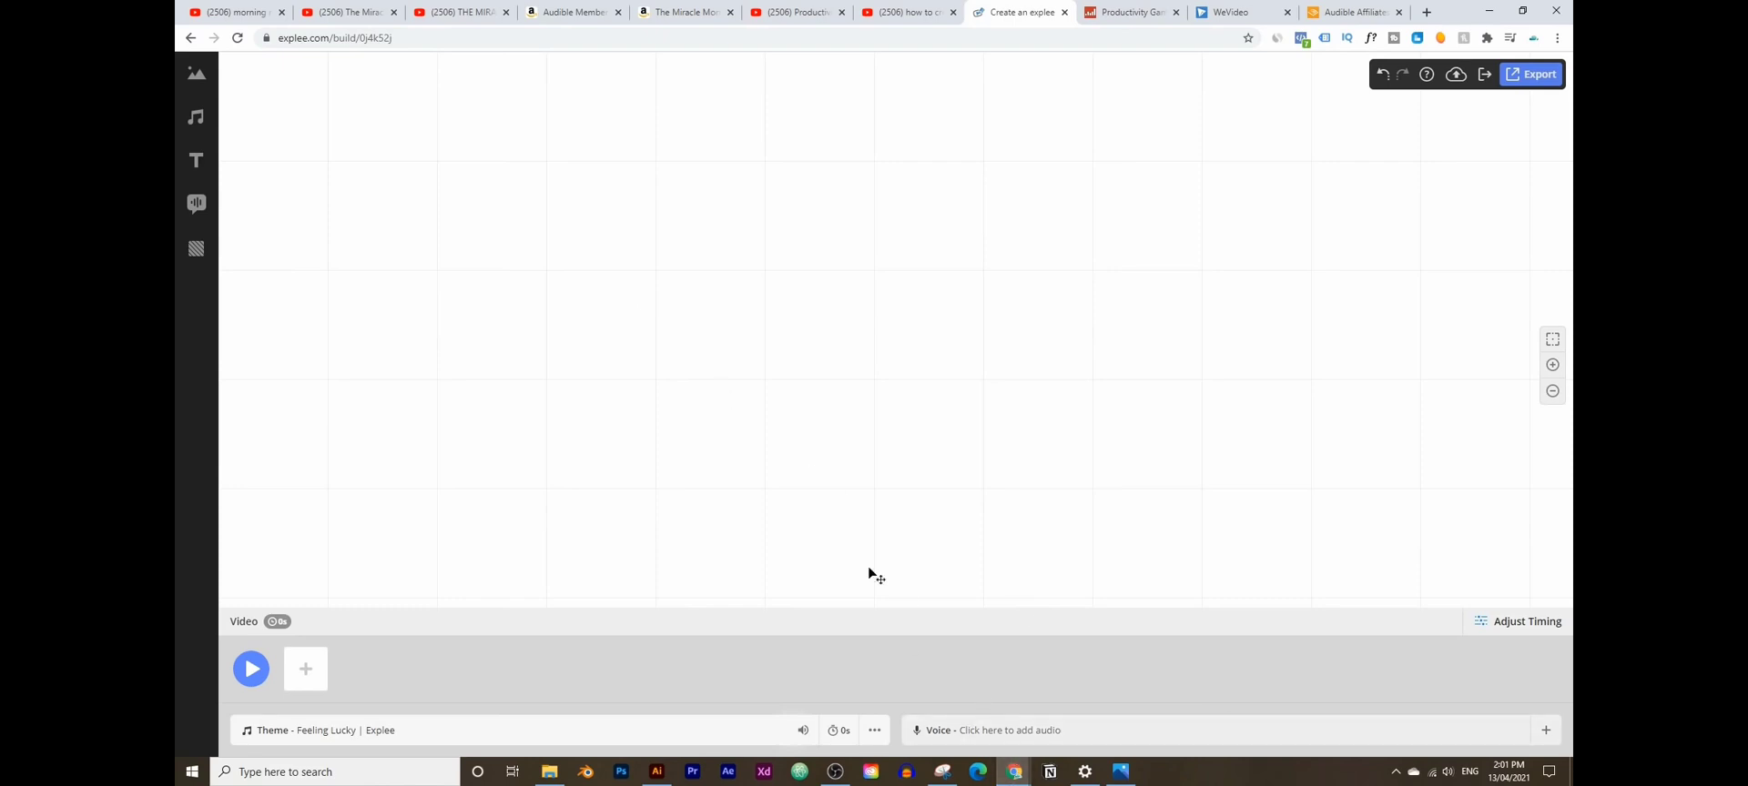
{"action": "left_click", "coordinate": [193, 89]}
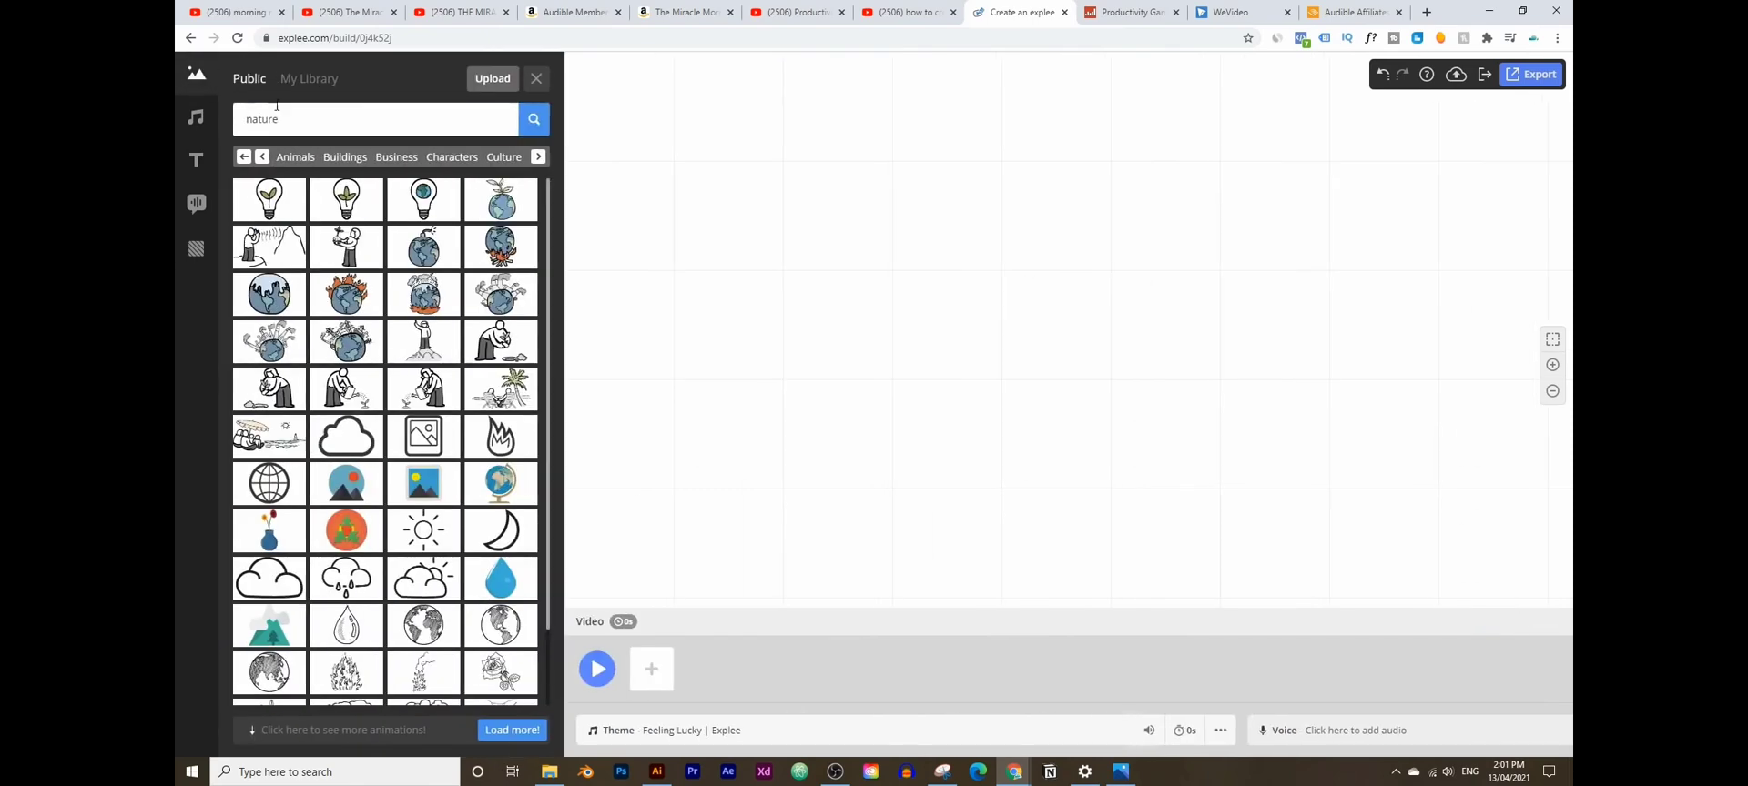
{"action": "left_click_drag", "start_coordinate": [278, 119], "coordinate": [252, 107]}
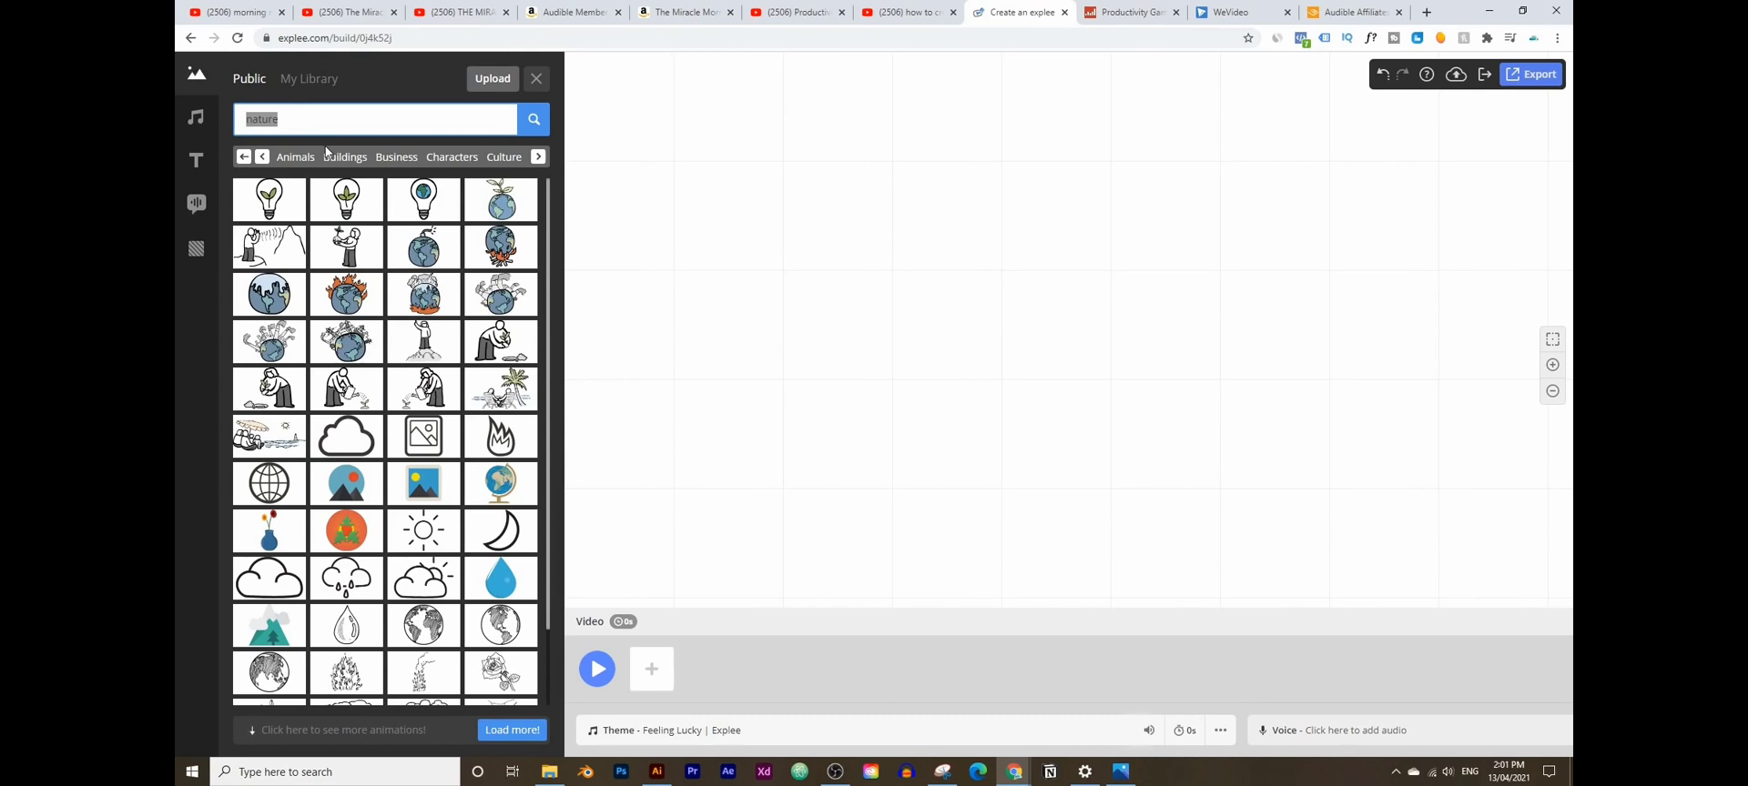
{"action": "type", "text": "habit"}
{"action": "key", "text": "Return"}
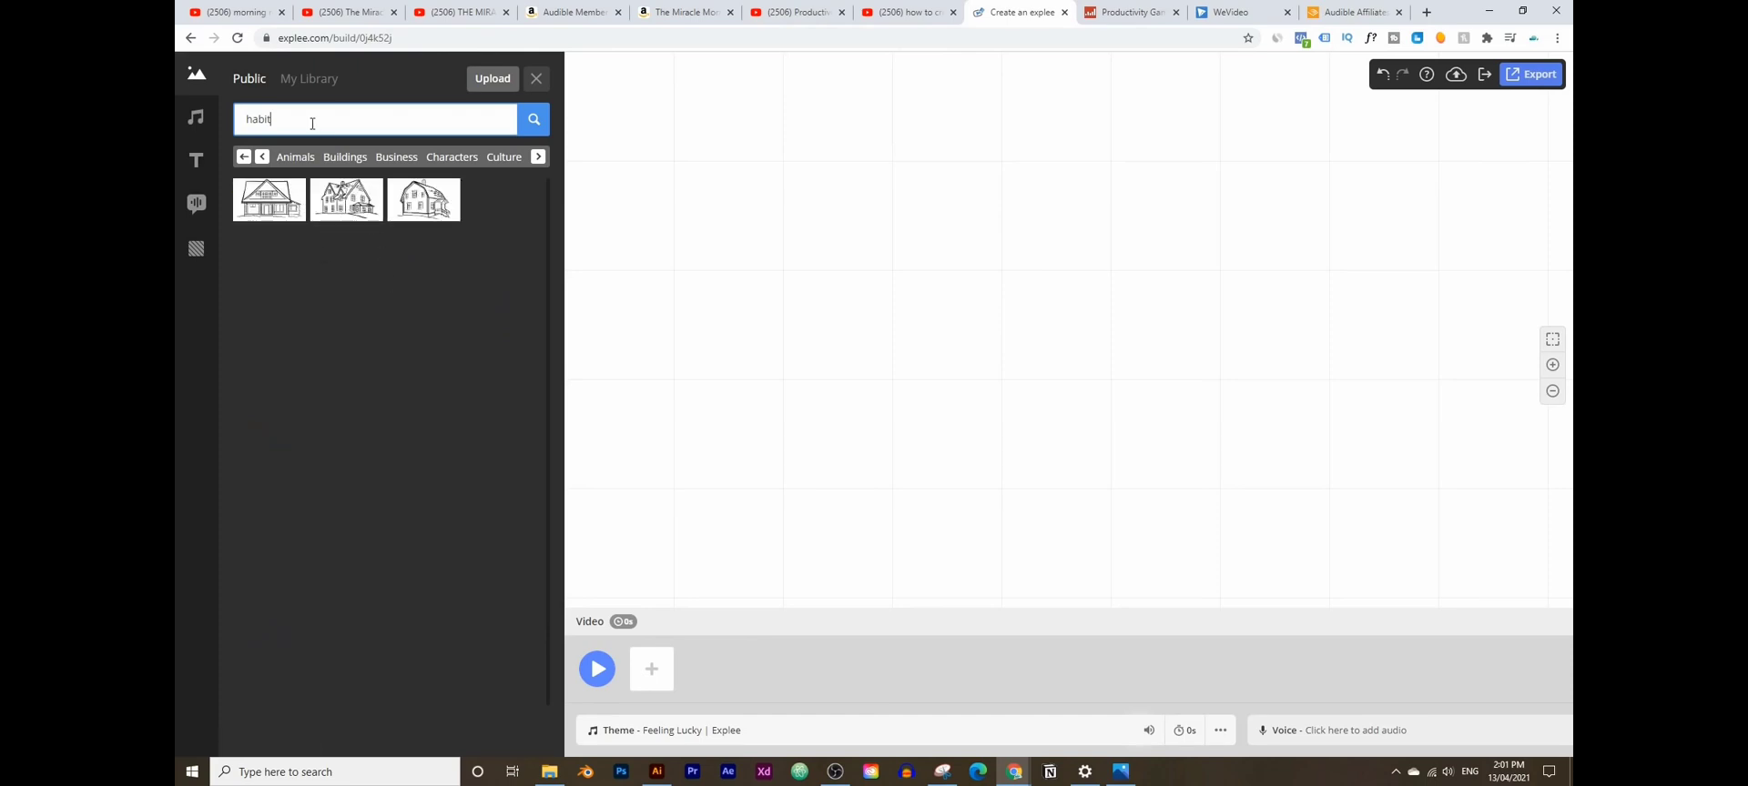
- Search pictures for 'run' and place the runner-and-computer illustration lower right on the canvas
{"action": "key", "text": "BackSpace"}
{"action": "key", "text": "BackSpace"}
{"action": "key", "text": "BackSpace"}
{"action": "key", "text": "BackSpace"}
{"action": "key", "text": "BackSpace"}
{"action": "type", "text": "run"}
{"action": "key", "text": "Return"}
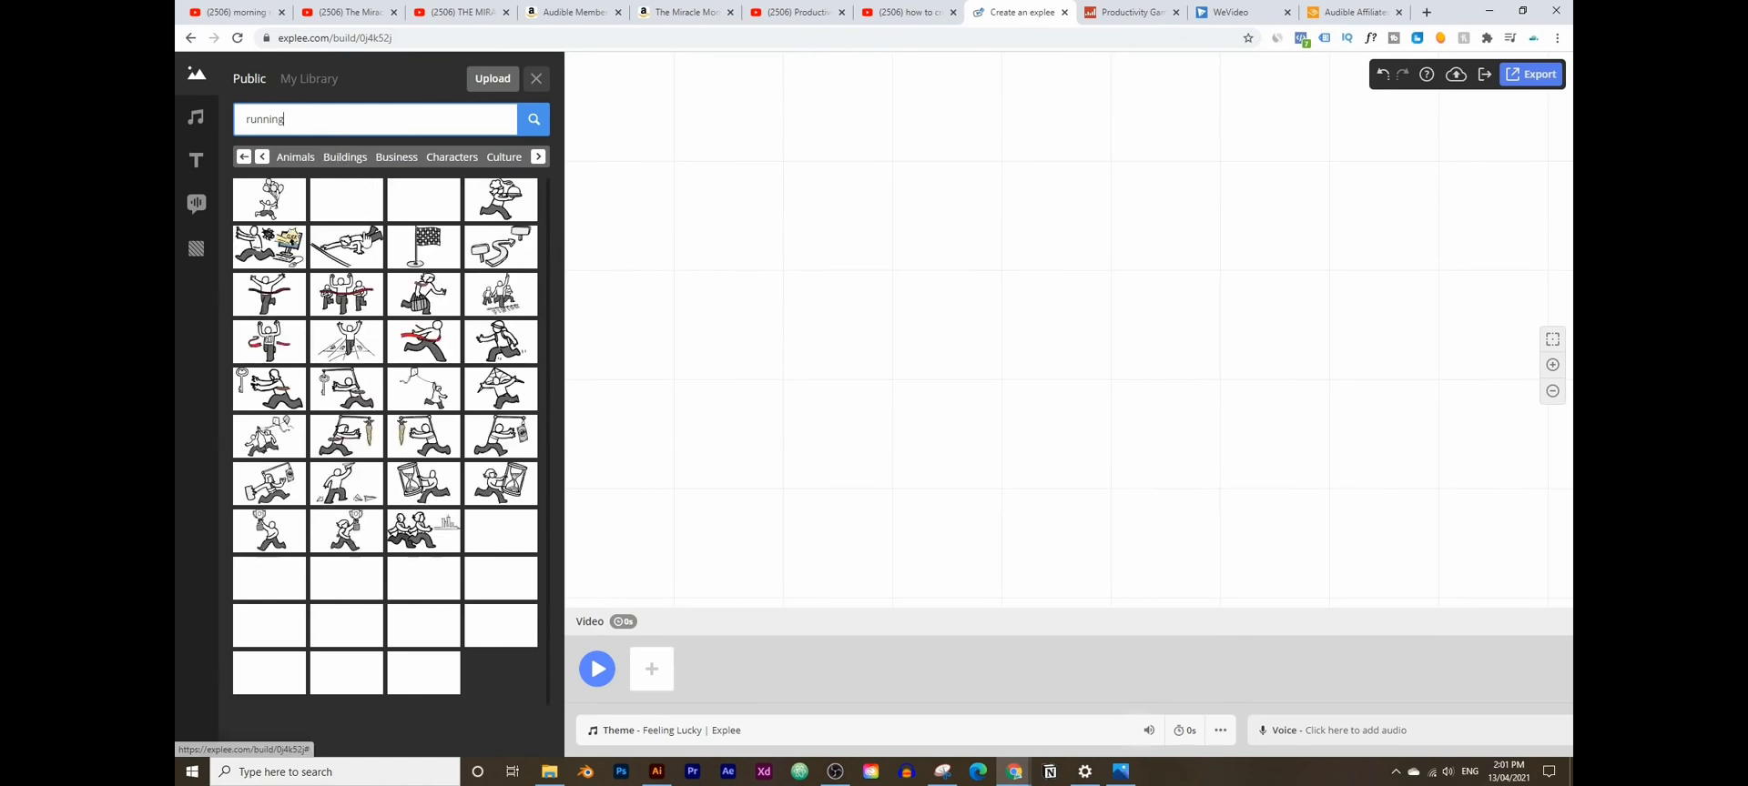
{"action": "left_click", "coordinate": [278, 246]}
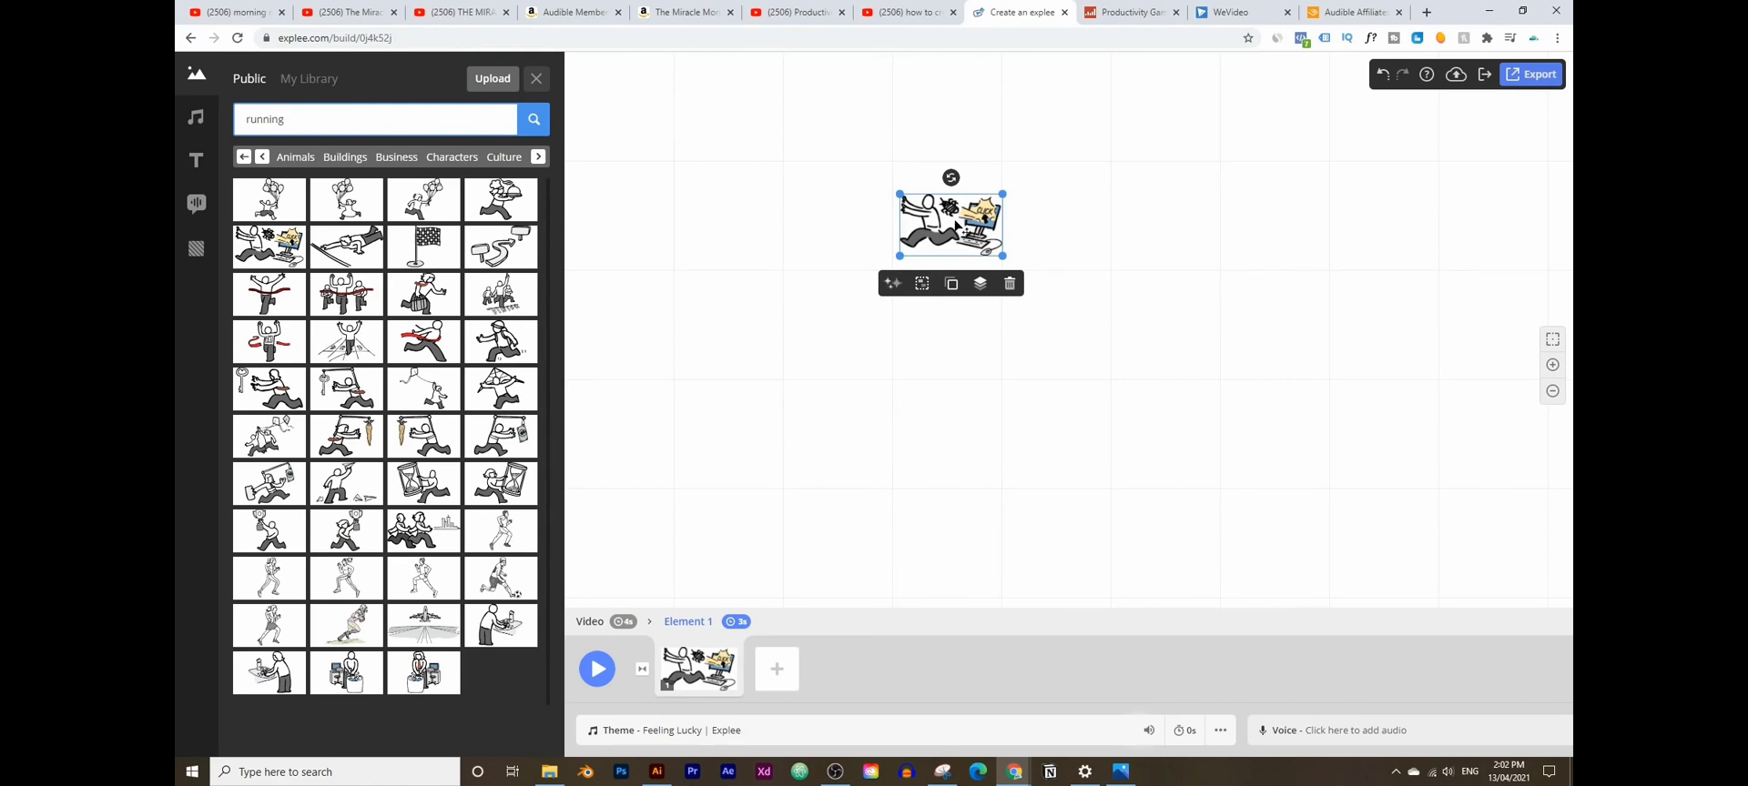
{"action": "left_click_drag", "start_coordinate": [930, 225], "coordinate": [1032, 326]}
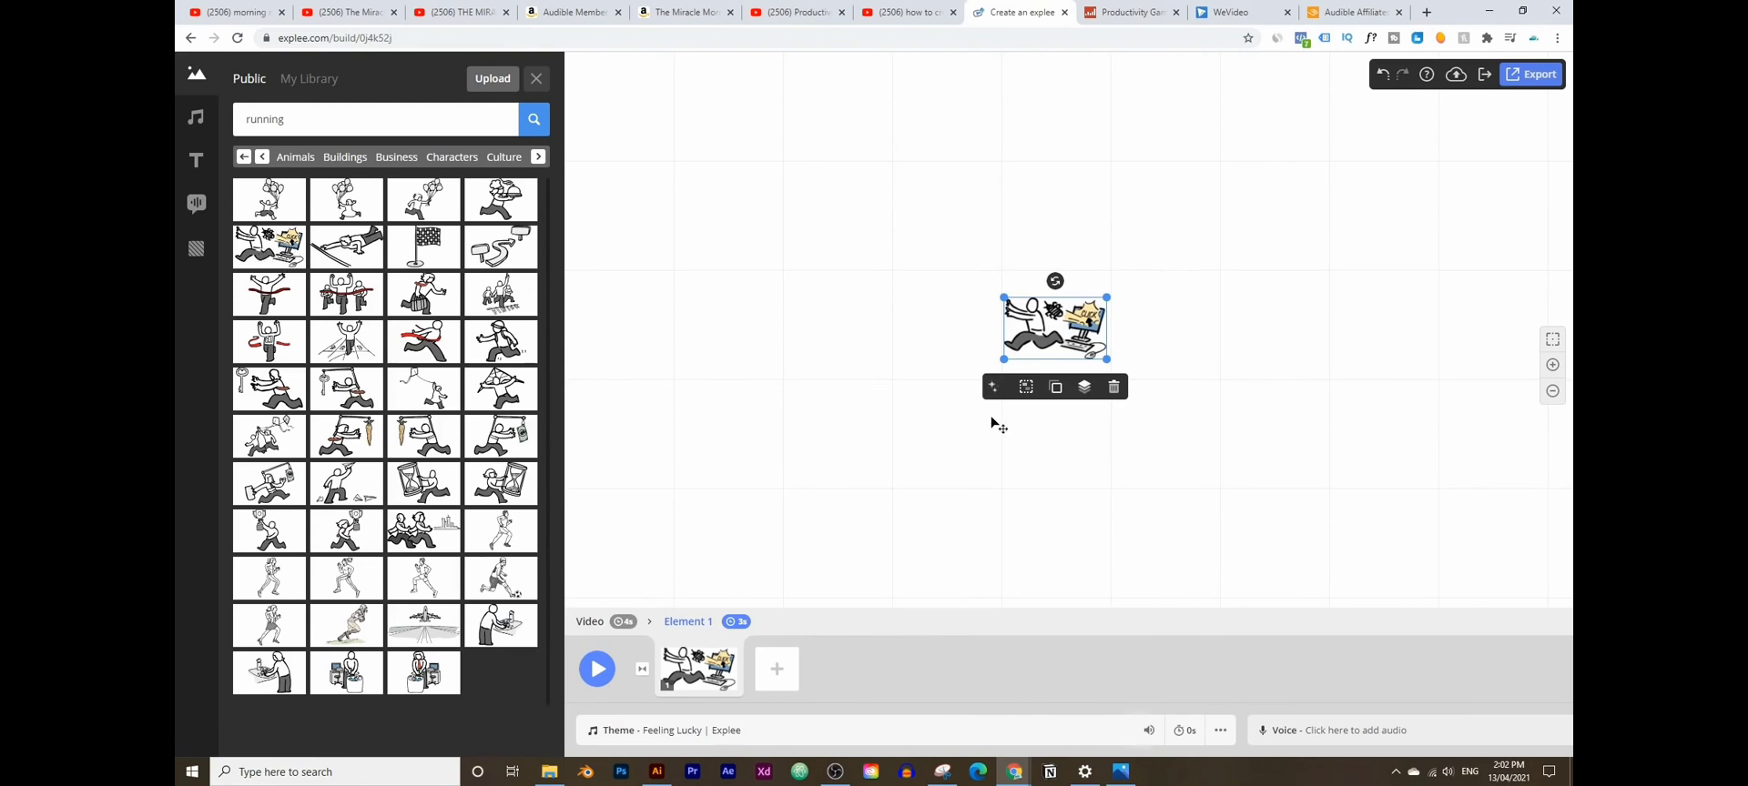
{"action": "left_click", "coordinate": [197, 169]}
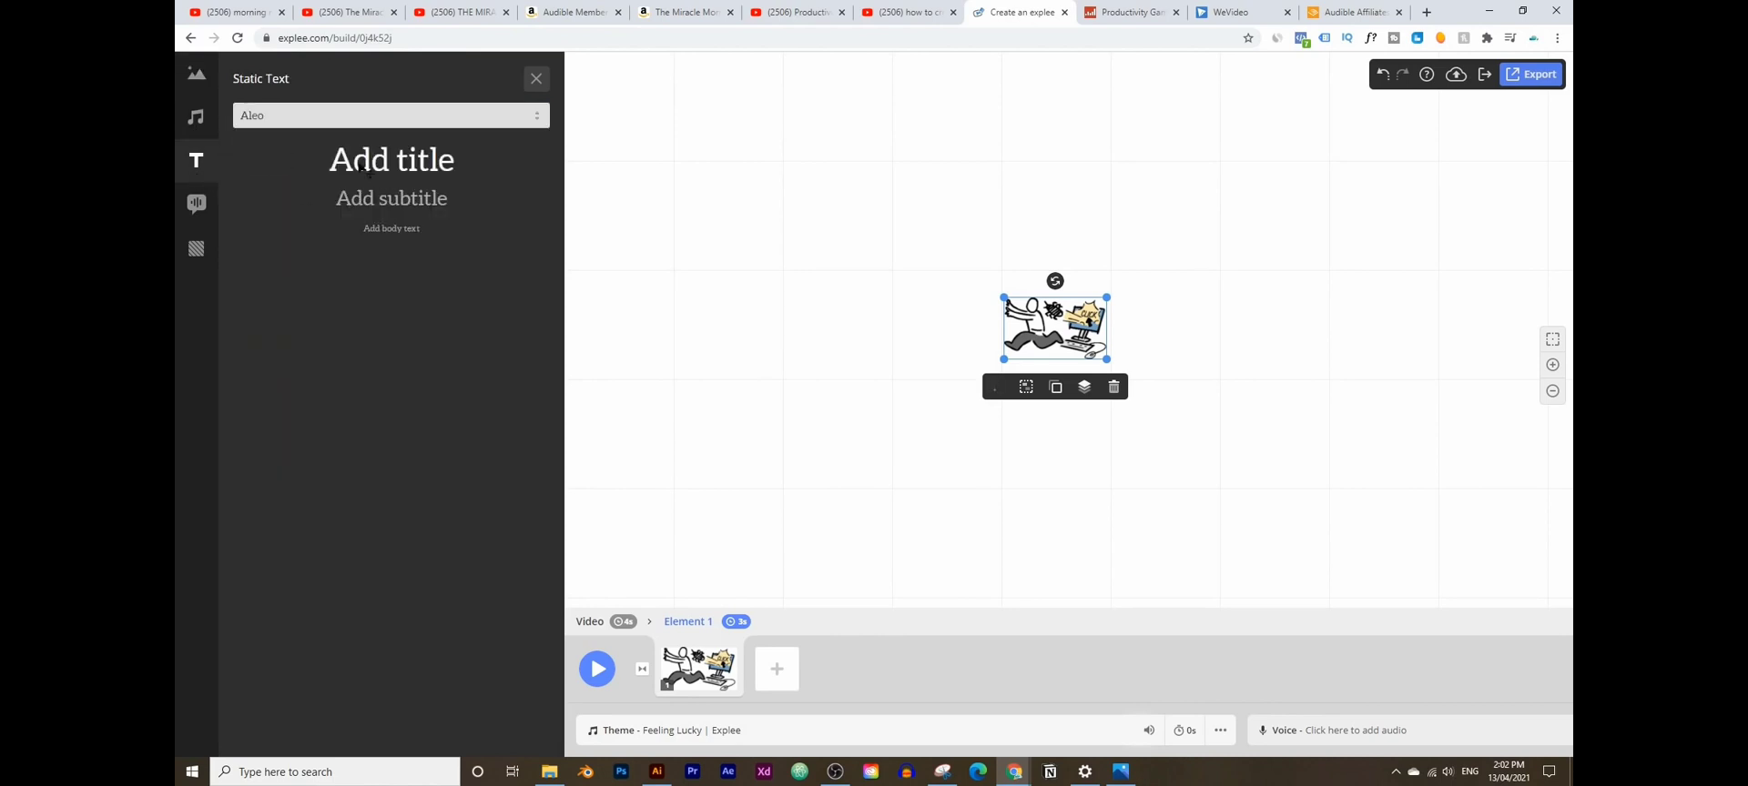
- Add a subtitle reading 'Spending too much time on the computer?' beside the runner illustration
{"action": "left_click", "coordinate": [420, 196]}
{"action": "left_click_drag", "start_coordinate": [729, 237], "coordinate": [909, 338]}
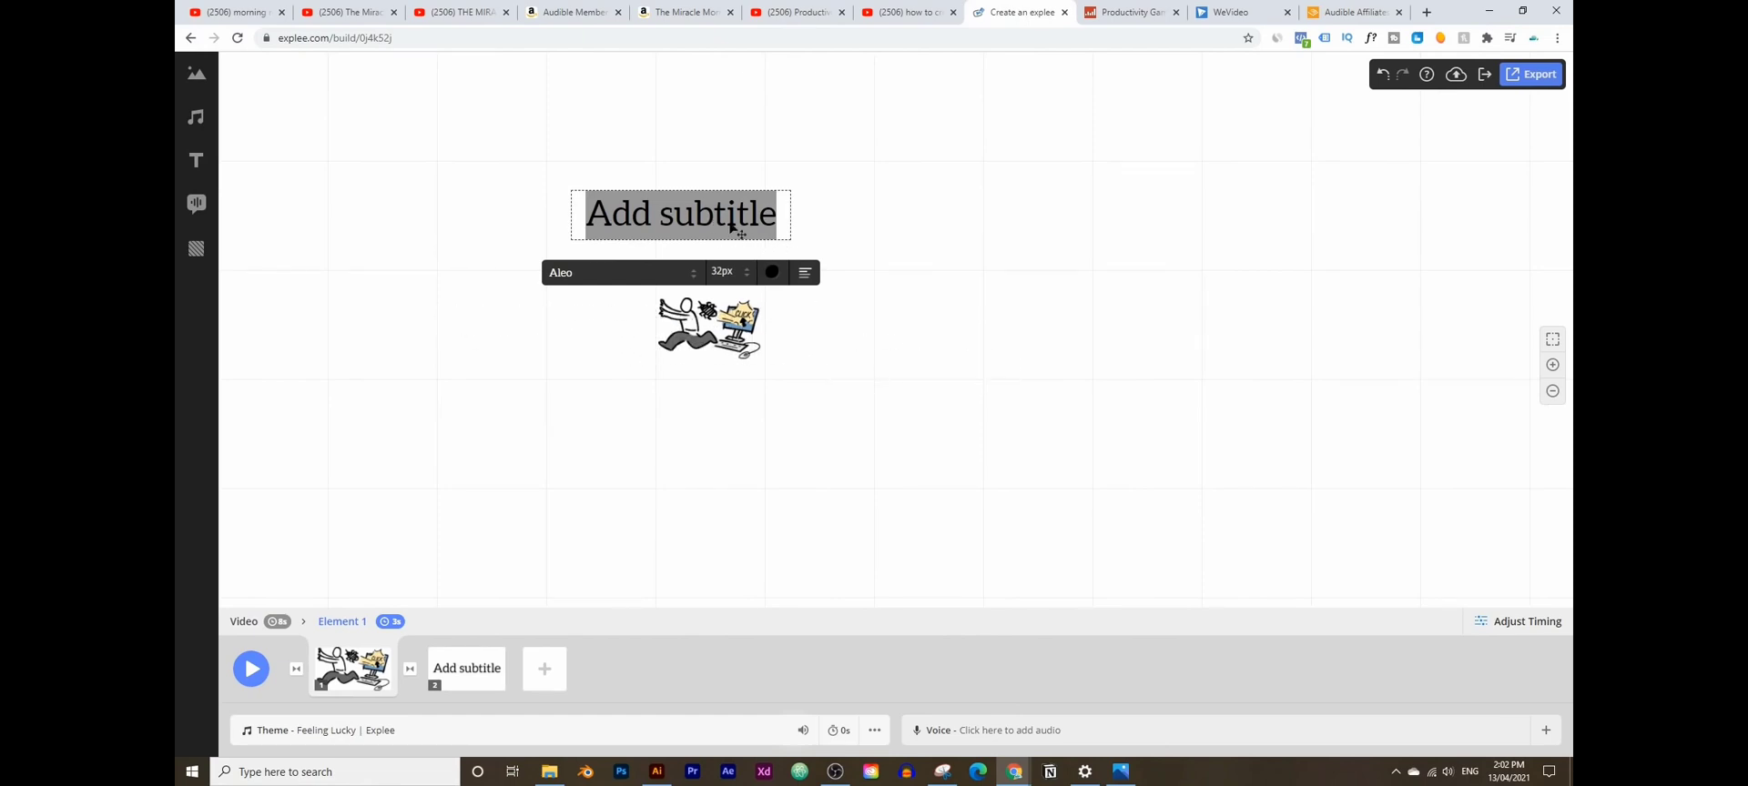
{"action": "type", "text": "S"}
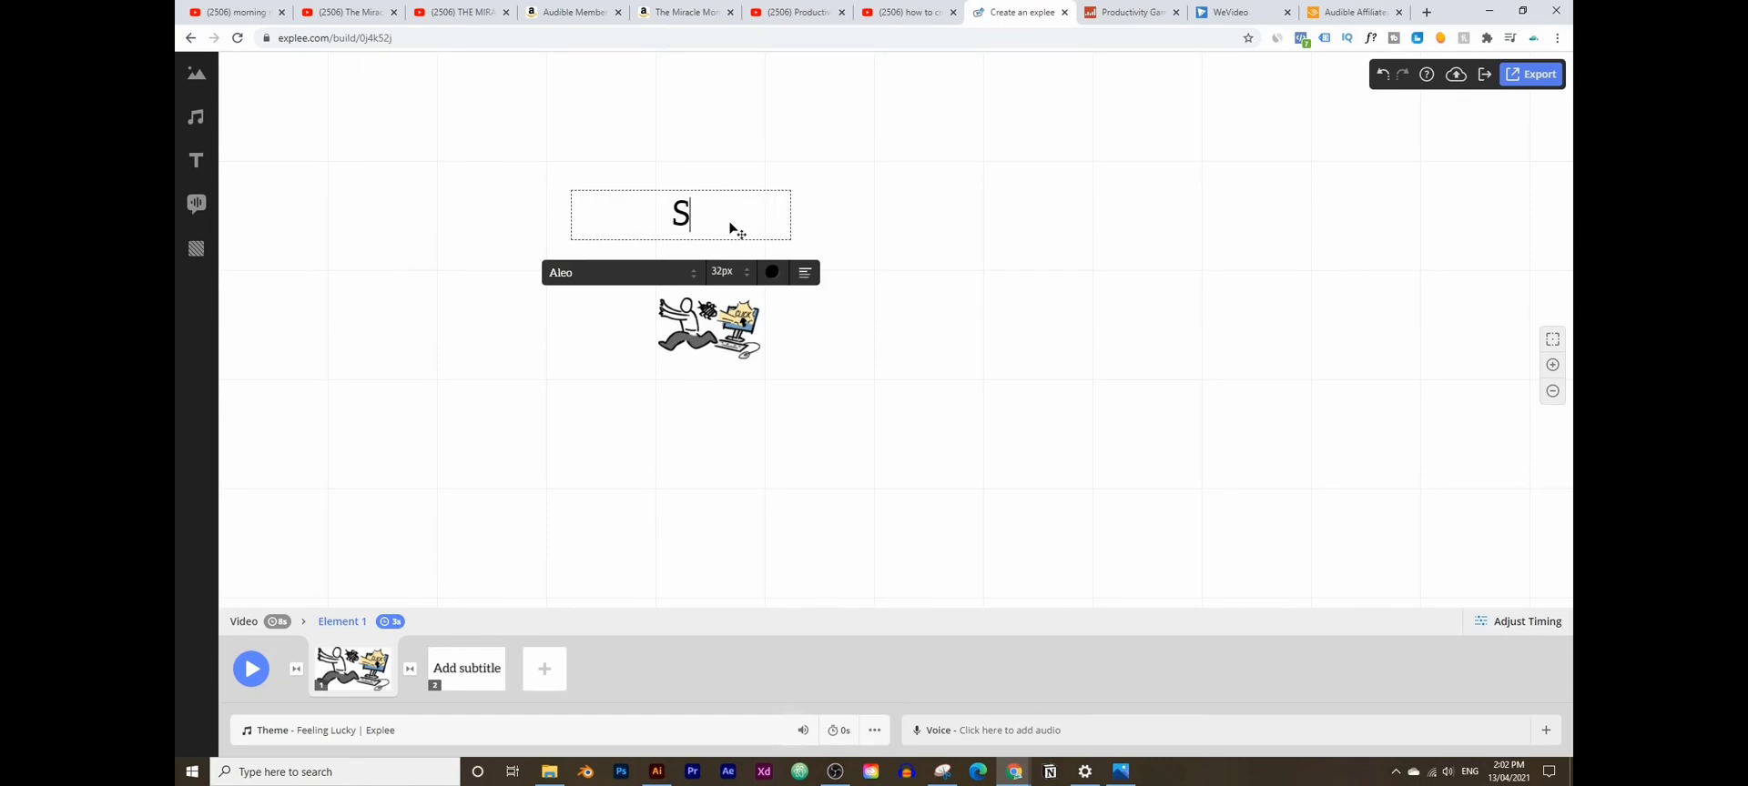
{"action": "type", "text": "pending t"}
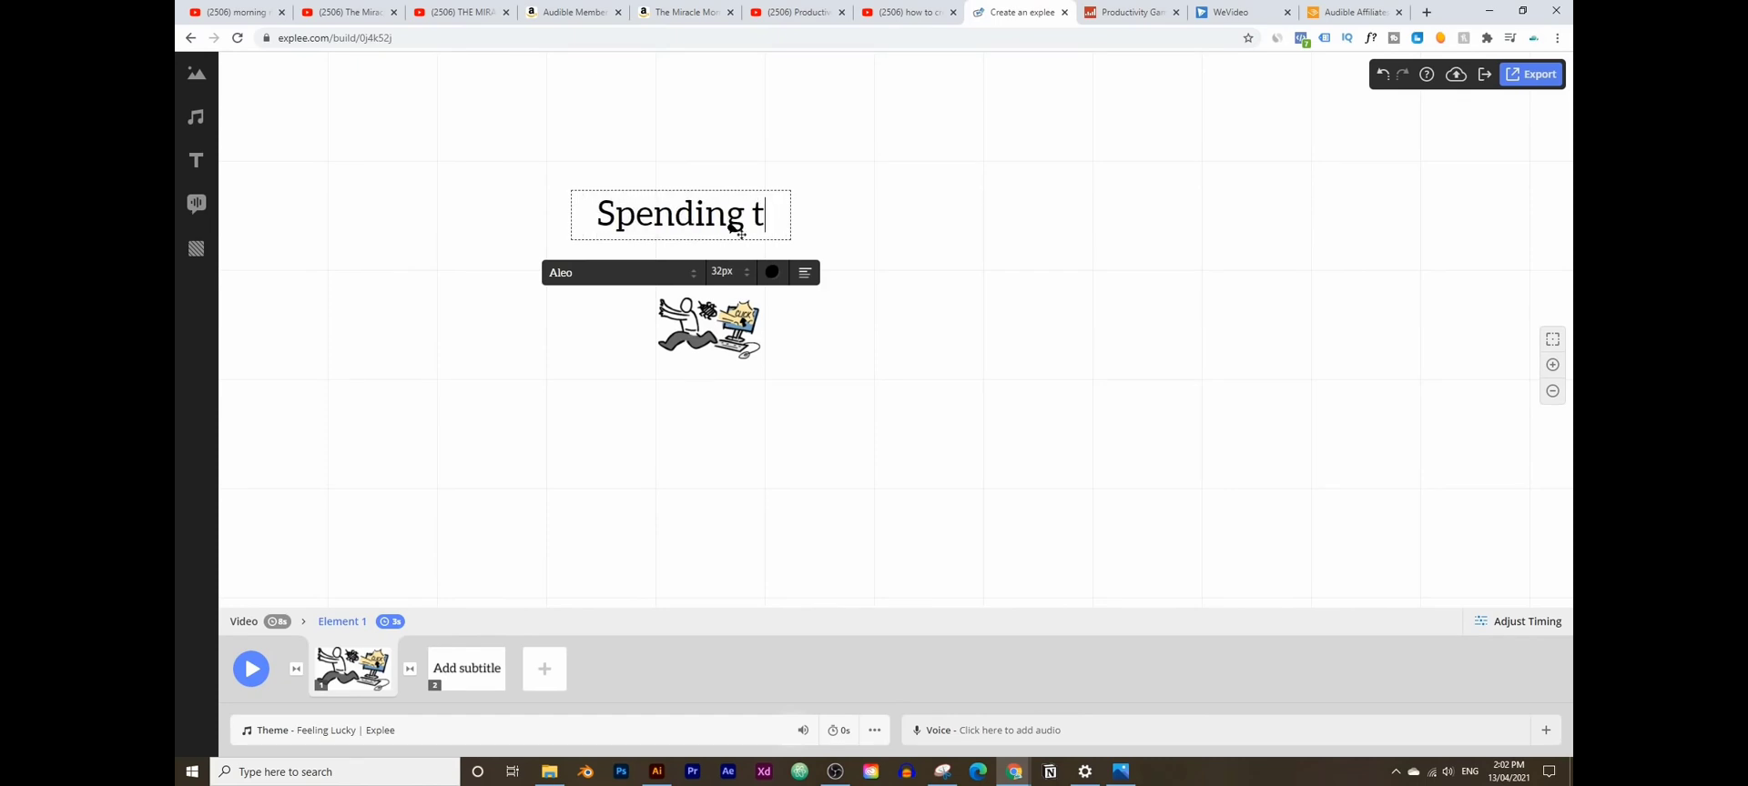
{"action": "type", "text": "oo mus"}
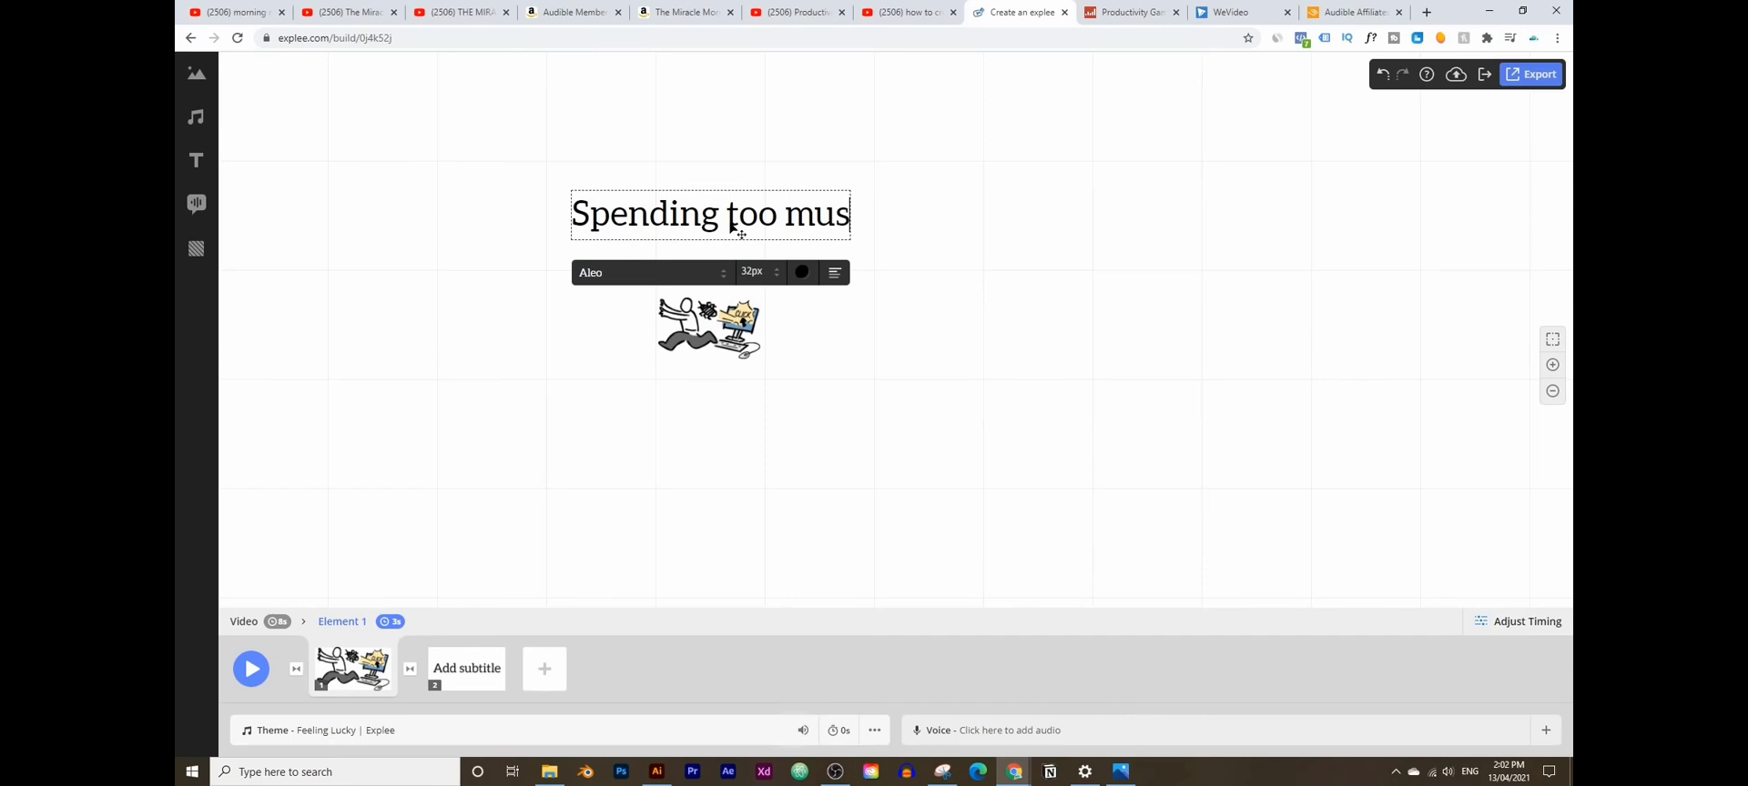
{"action": "key", "text": "BackSpace"}
{"action": "type", "text": "ch"}
{"action": "left_click", "coordinate": [731, 226]}
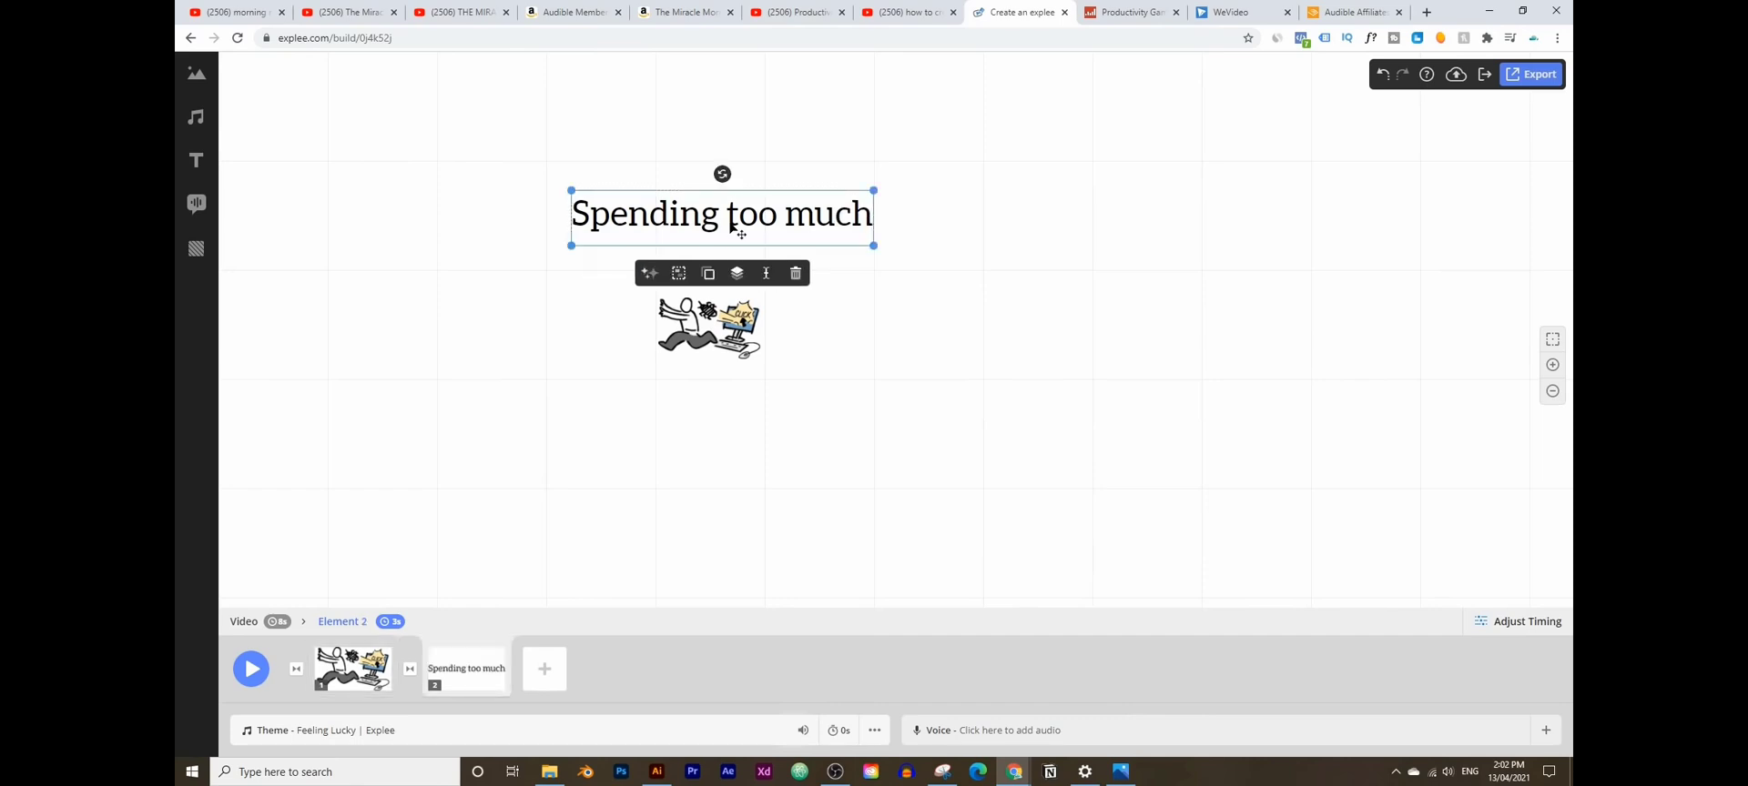
{"action": "double_click", "coordinate": [801, 228]}
{"action": "double_click", "coordinate": [846, 227]}
{"action": "left_click", "coordinate": [853, 223]}
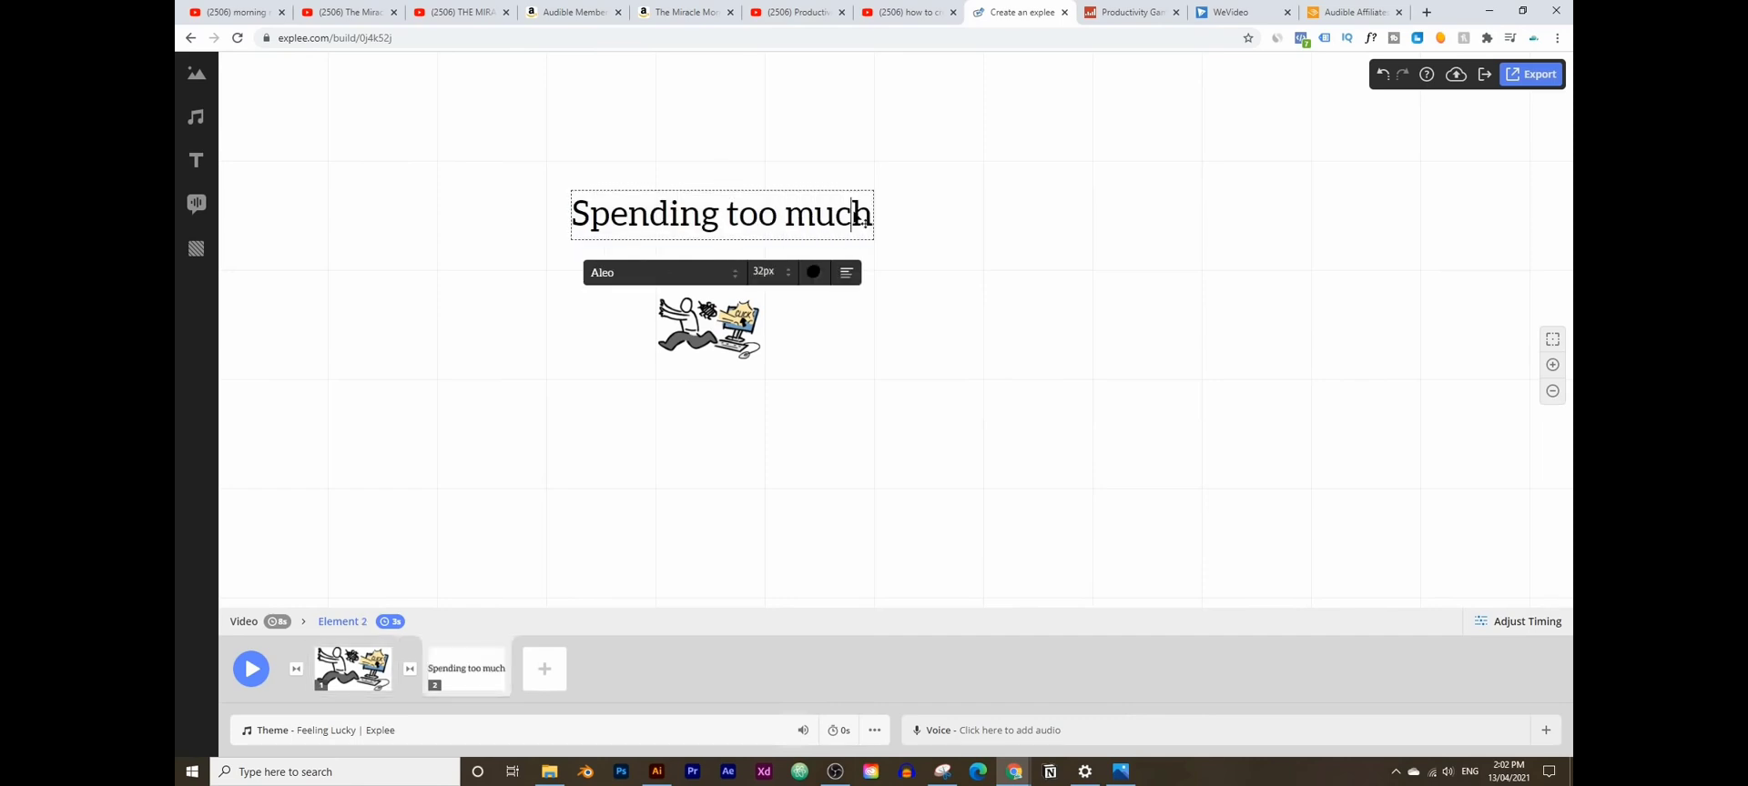
{"action": "left_click", "coordinate": [865, 218]}
{"action": "type", "text": "time"}
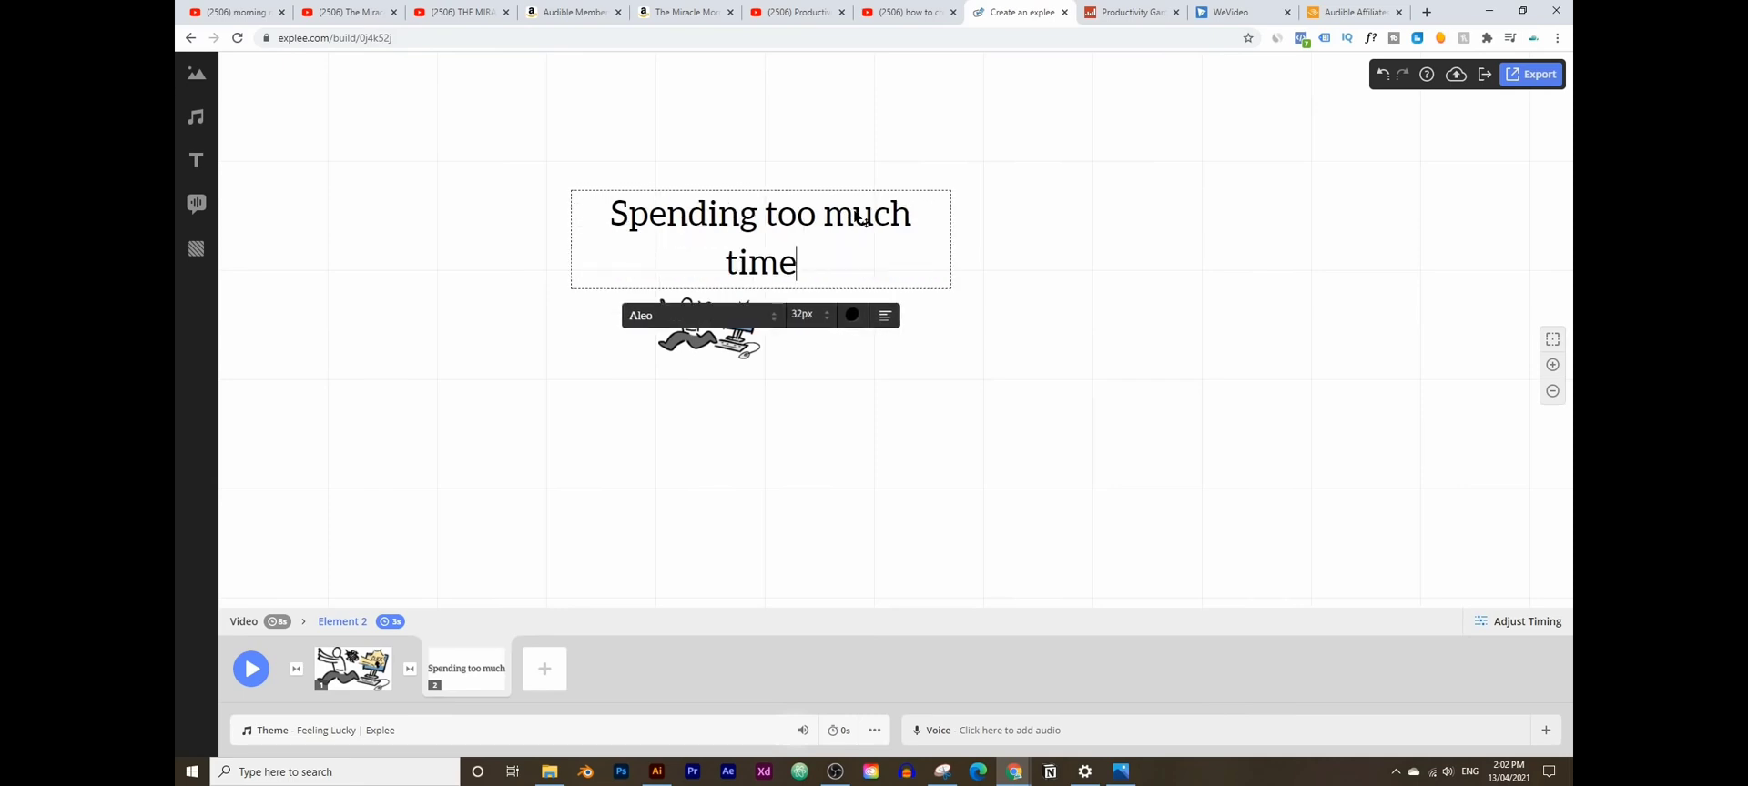
{"action": "type", "text": " on the"}
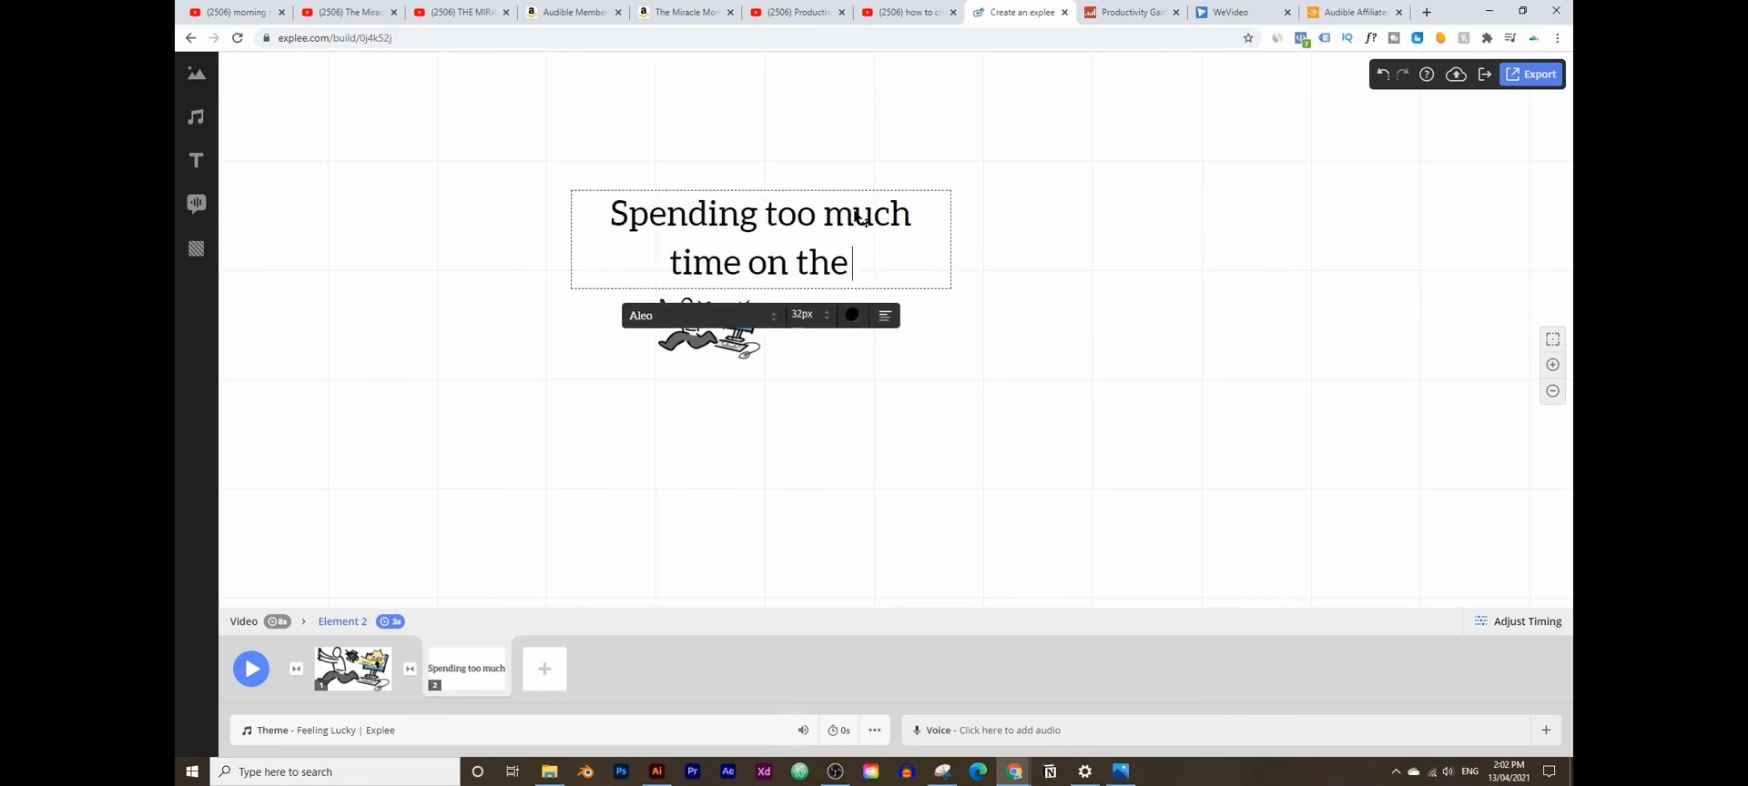
{"action": "type", "text": " computer"}
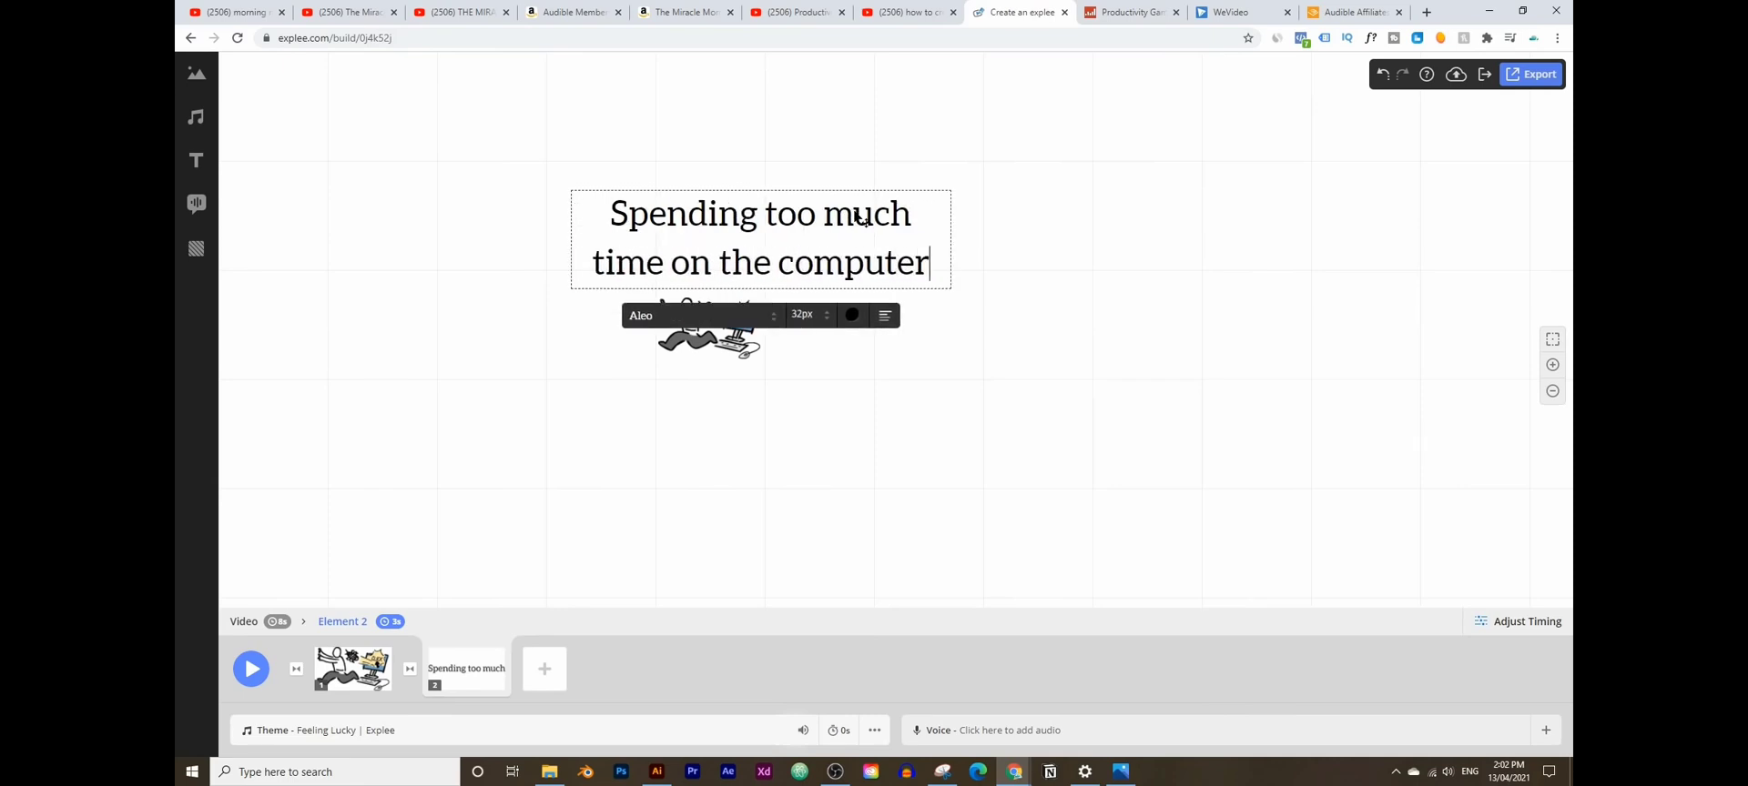
{"action": "type", "text": "?"}
{"action": "left_click", "coordinate": [882, 167]}
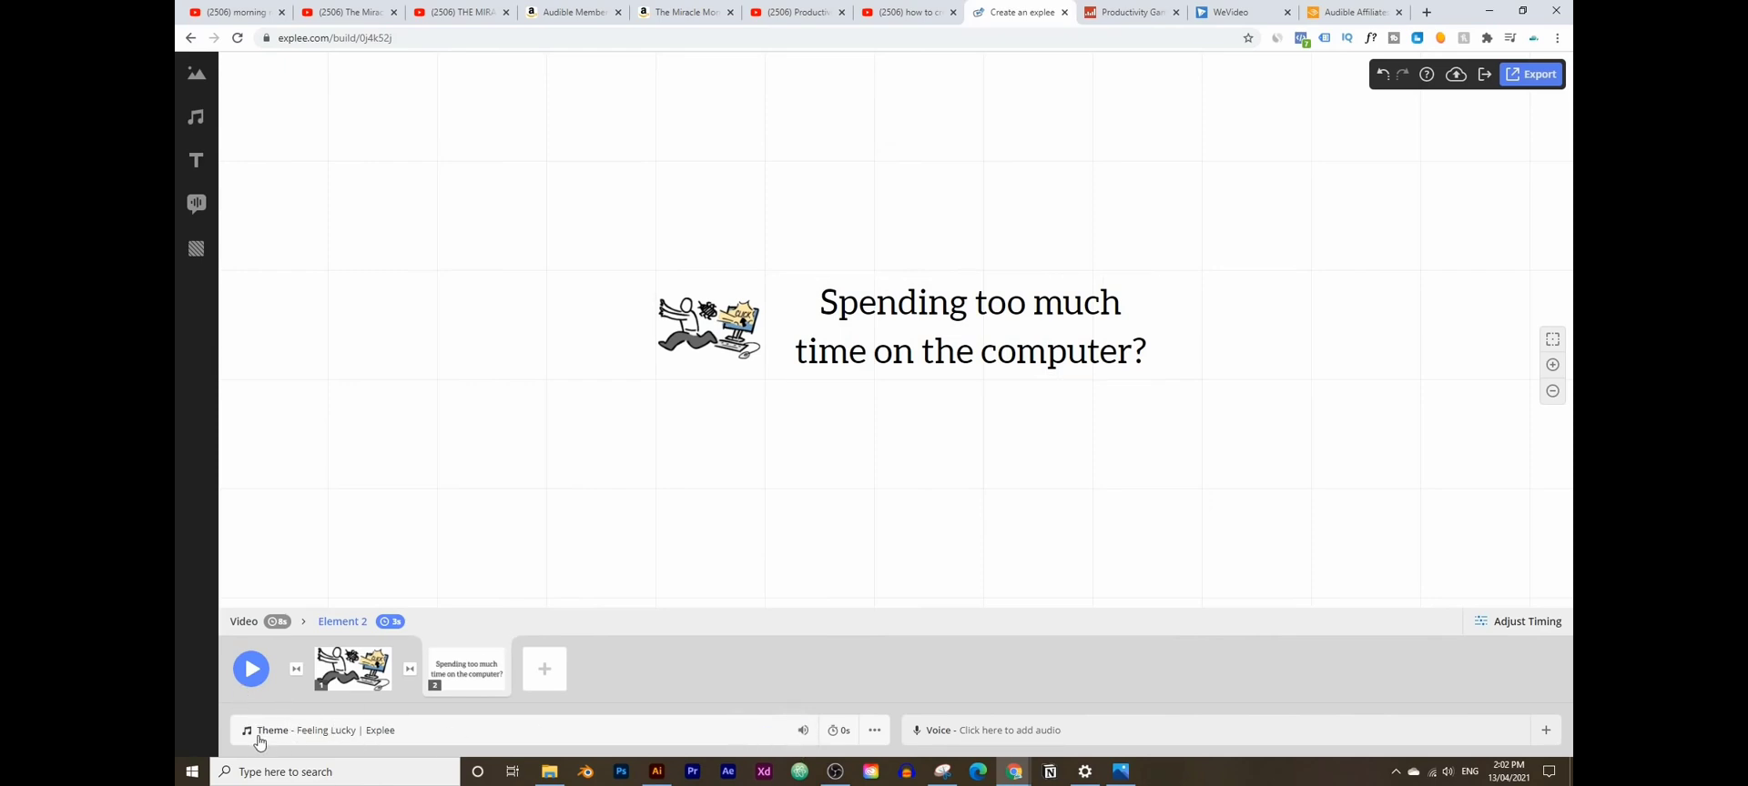
{"action": "left_click", "coordinate": [880, 733]}
- Delete the theme music and preview the video and the illustration's drawing animation
{"action": "left_click", "coordinate": [885, 600]}
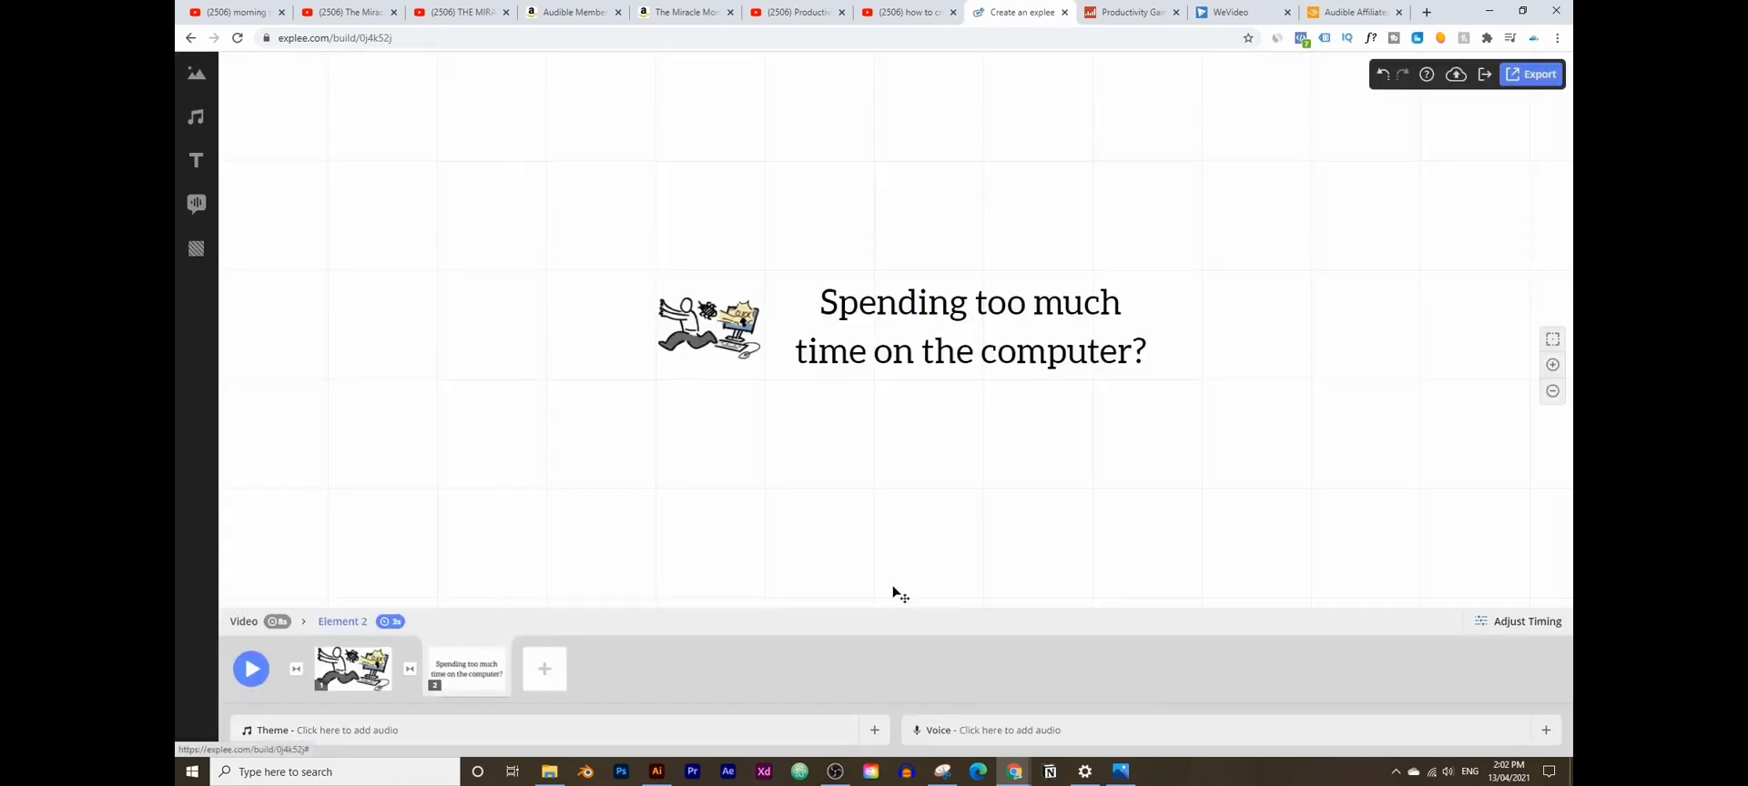
{"action": "left_click", "coordinate": [257, 678]}
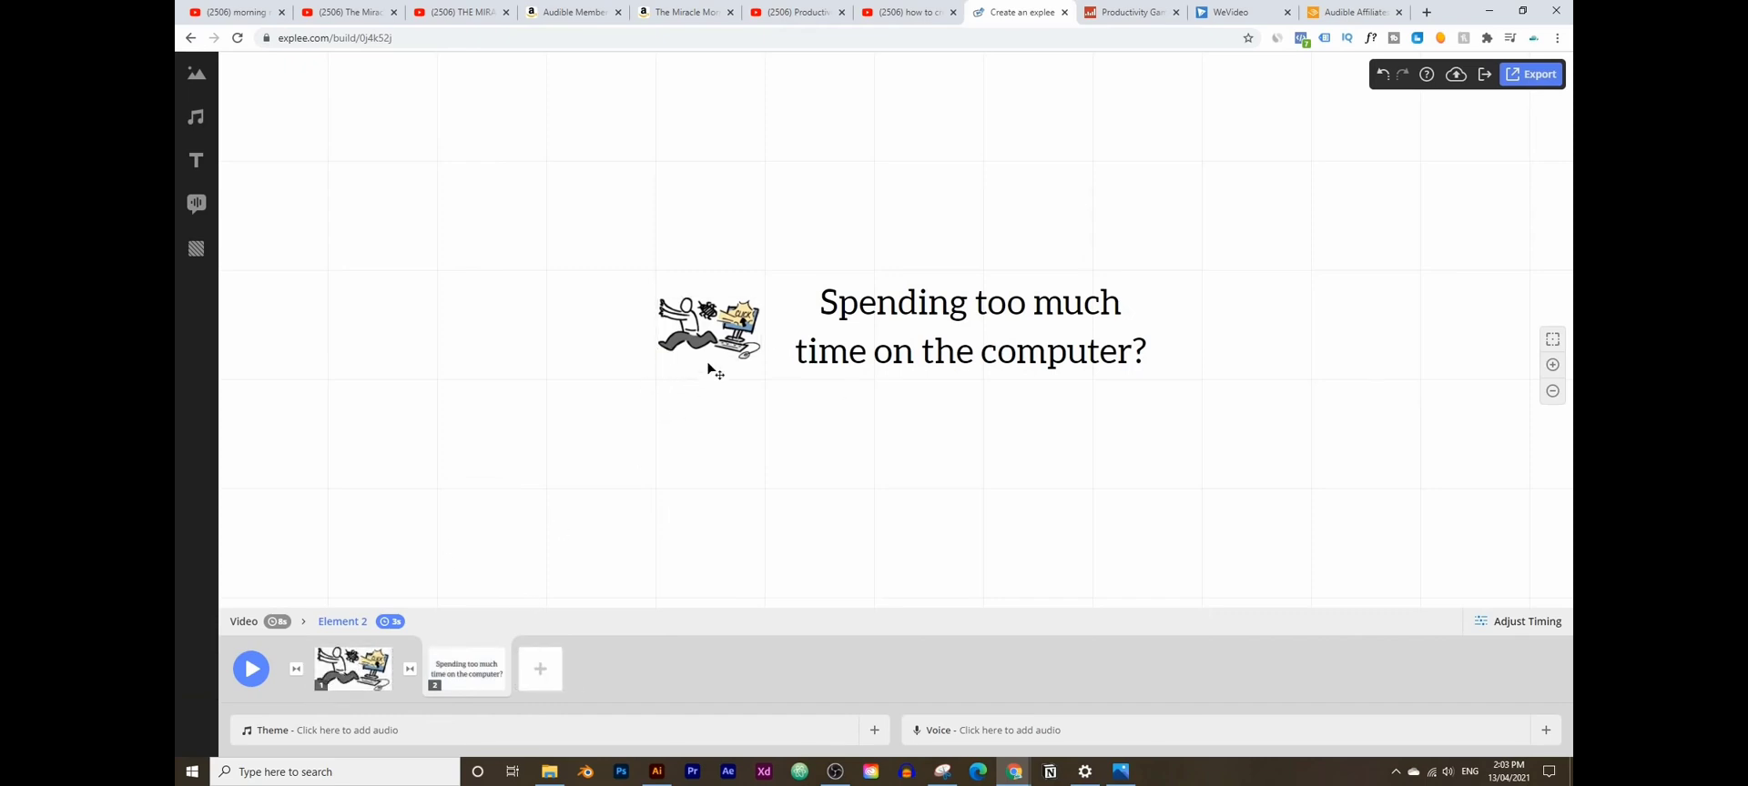
{"action": "left_click", "coordinate": [728, 328]}
{"action": "left_click", "coordinate": [252, 670]}
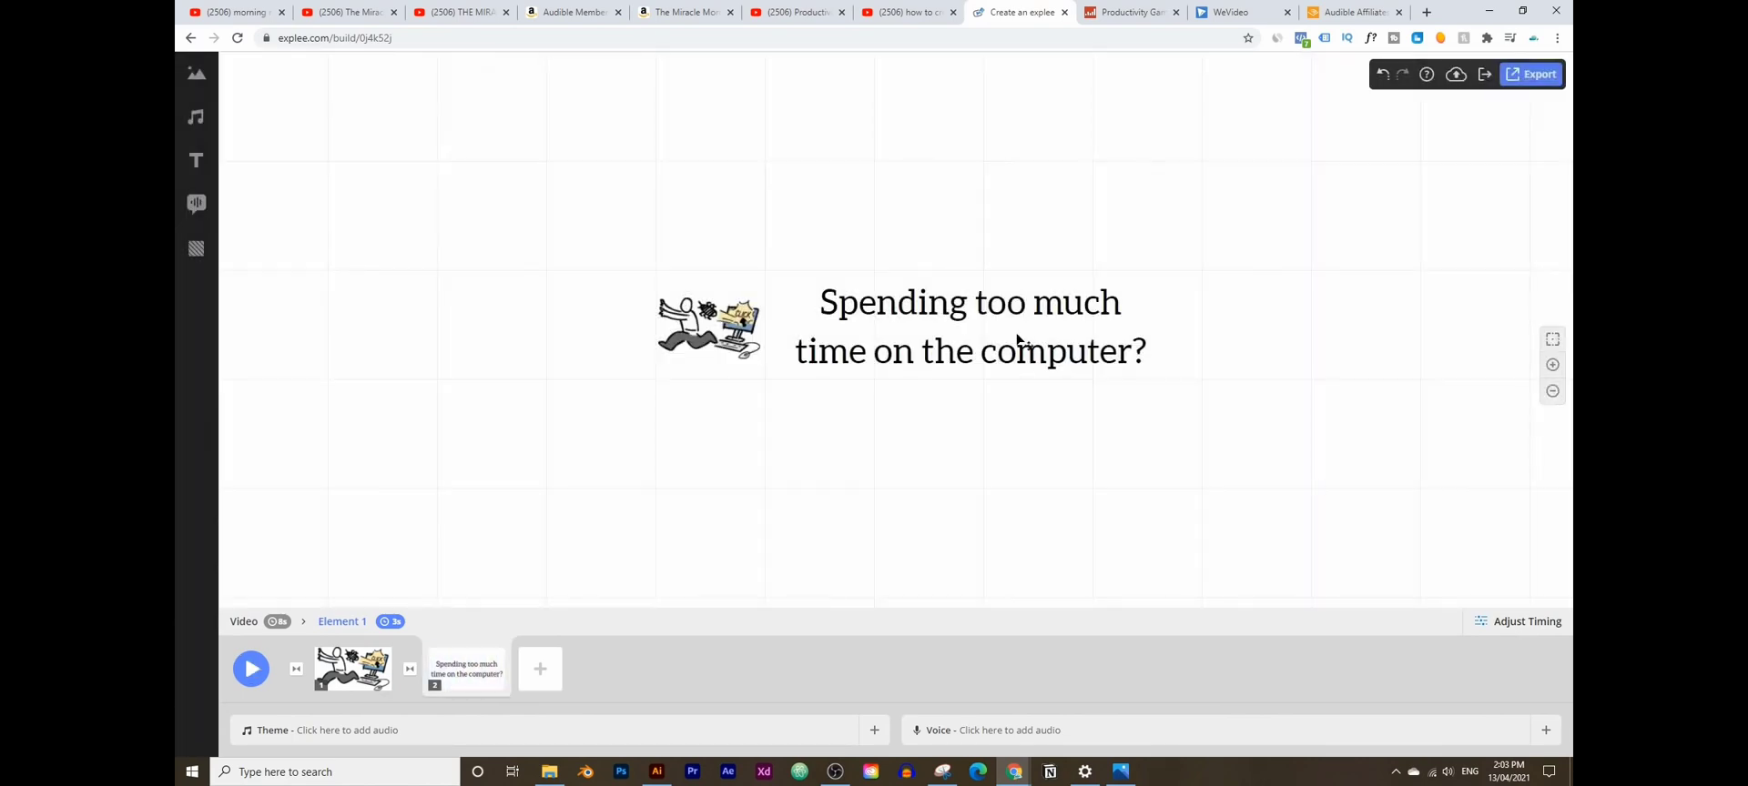
- Move the caption left of the runner illustration and reorder the timeline so the caption plays first
{"action": "left_click_drag", "start_coordinate": [1021, 351], "coordinate": [502, 325]}
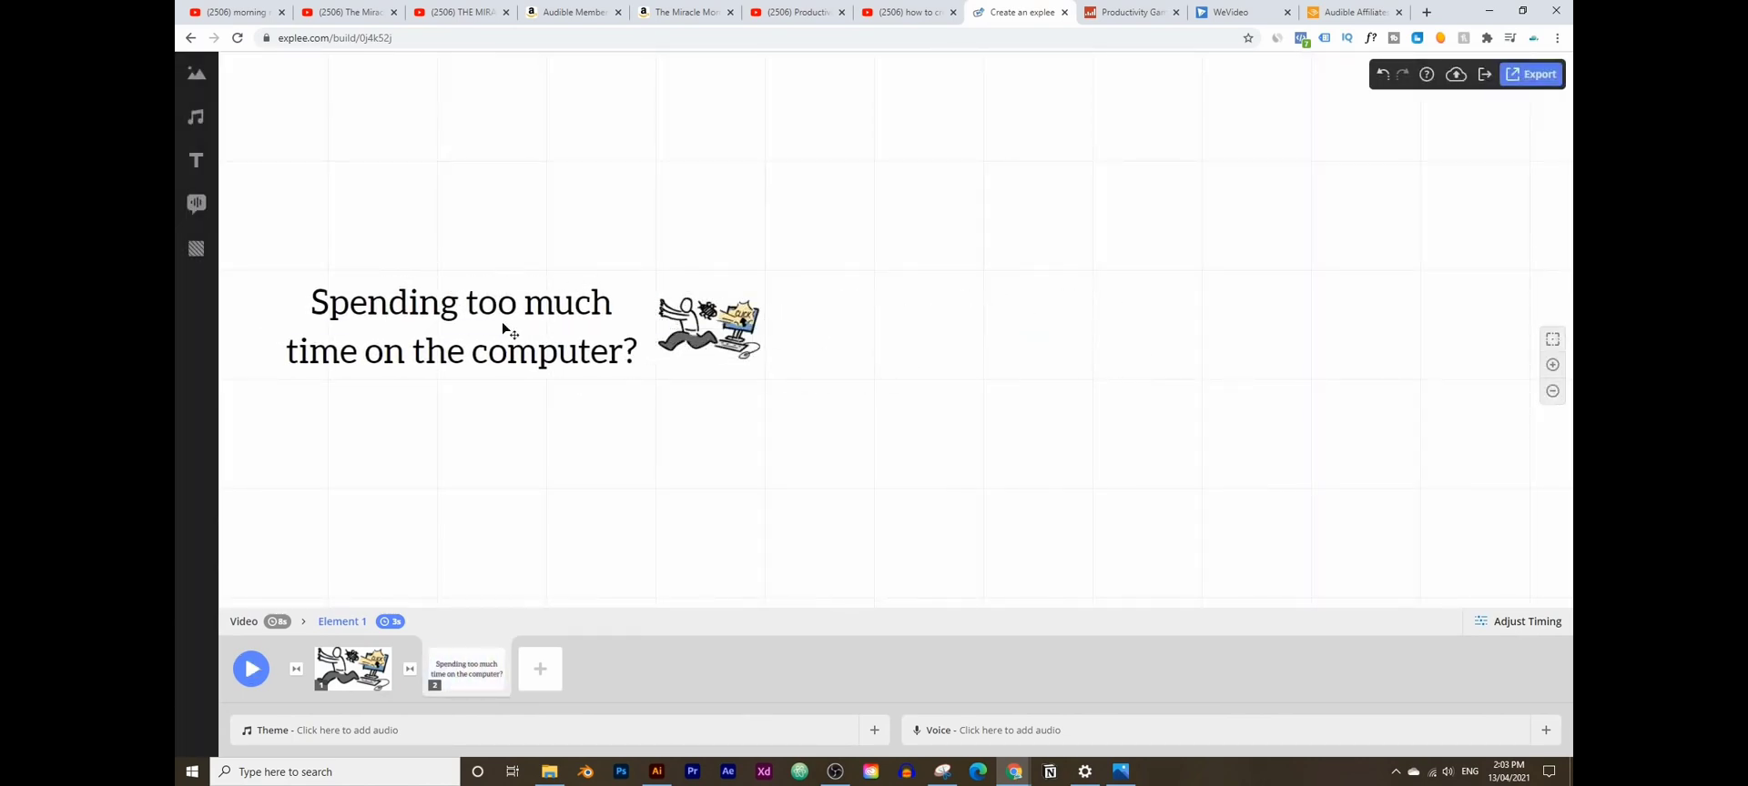
{"action": "left_click_drag", "start_coordinate": [716, 322], "coordinate": [958, 337]}
{"action": "left_click_drag", "start_coordinate": [622, 321], "coordinate": [886, 323]}
{"action": "left_click_drag", "start_coordinate": [353, 669], "coordinate": [541, 674]}
{"action": "mouse_move", "coordinate": [719, 349]}
{"action": "left_mouse_down"}
{"action": "mouse_move", "coordinate": [699, 349]}
{"action": "mouse_move", "coordinate": [716, 349]}
{"action": "left_mouse_up"}
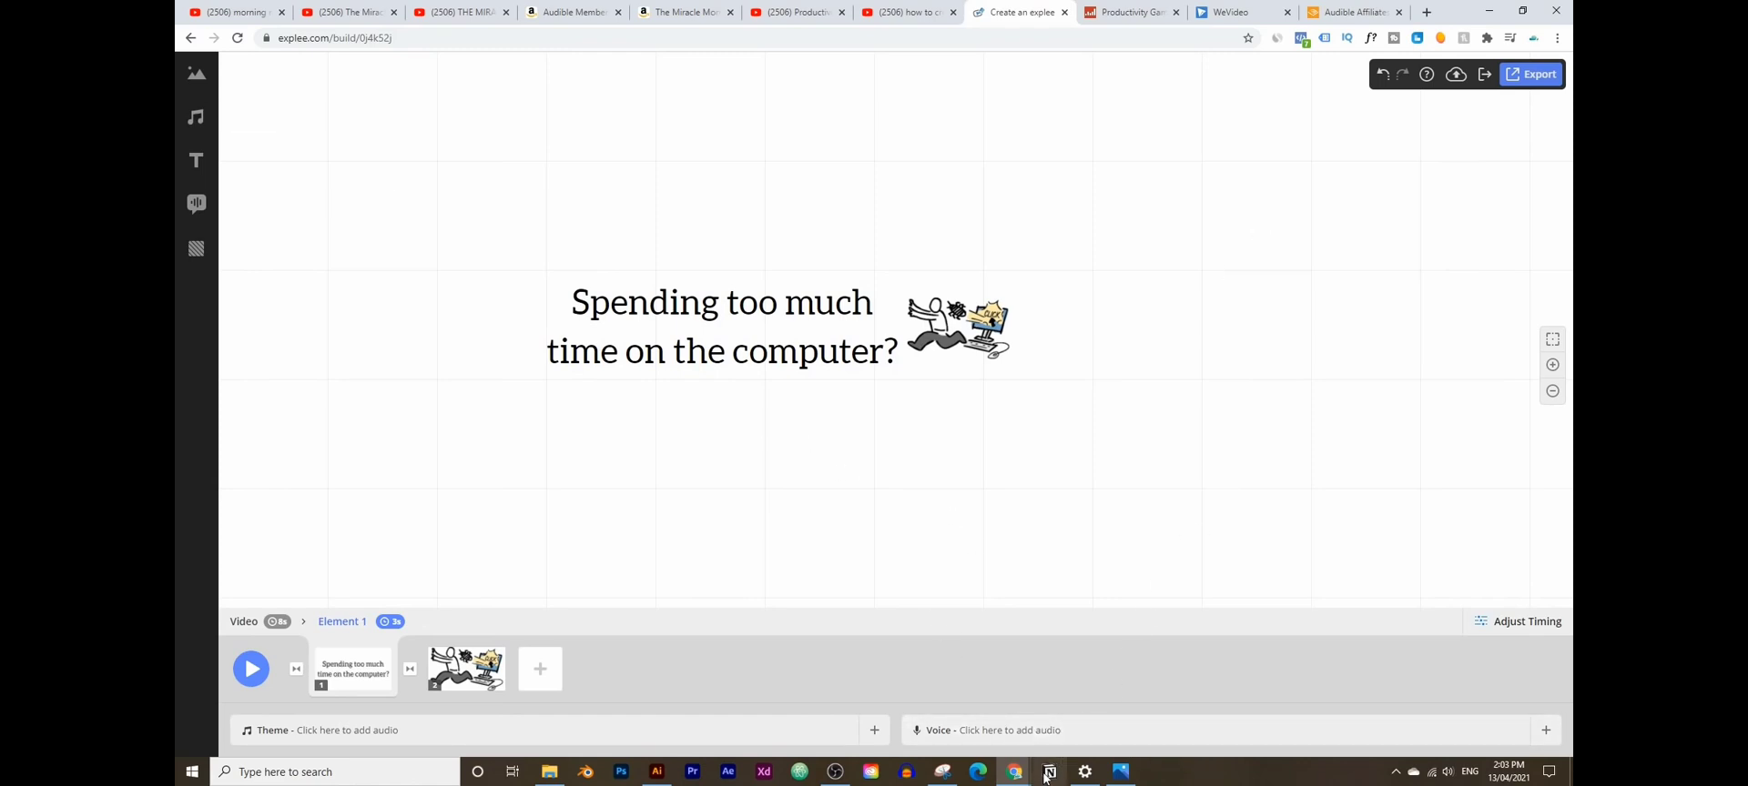
{"action": "mouse_move", "coordinate": [1020, 771]}
{"action": "left_click", "coordinate": [1081, 708]}
- Scroll to the Cue, Craving, Response, Reward list and highlight it while reading
{"action": "scroll", "coordinate": [718, 431], "scroll_direction": "up", "scroll_amount": 1}
{"action": "scroll", "coordinate": [718, 432], "scroll_direction": "up", "scroll_amount": 1}
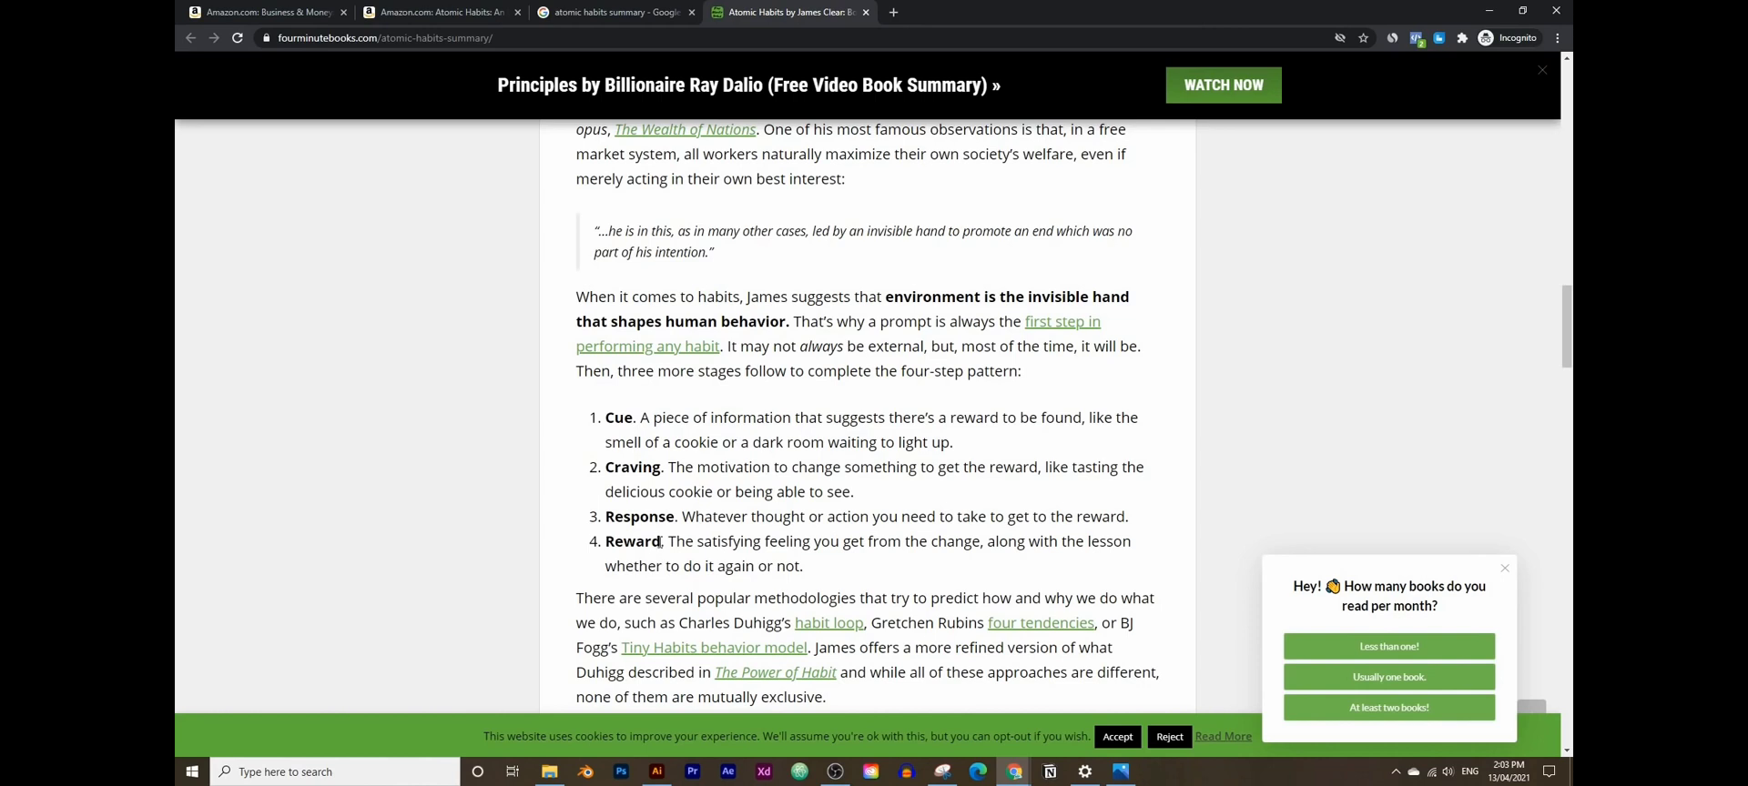
{"action": "left_click_drag", "start_coordinate": [662, 541], "coordinate": [600, 425]}
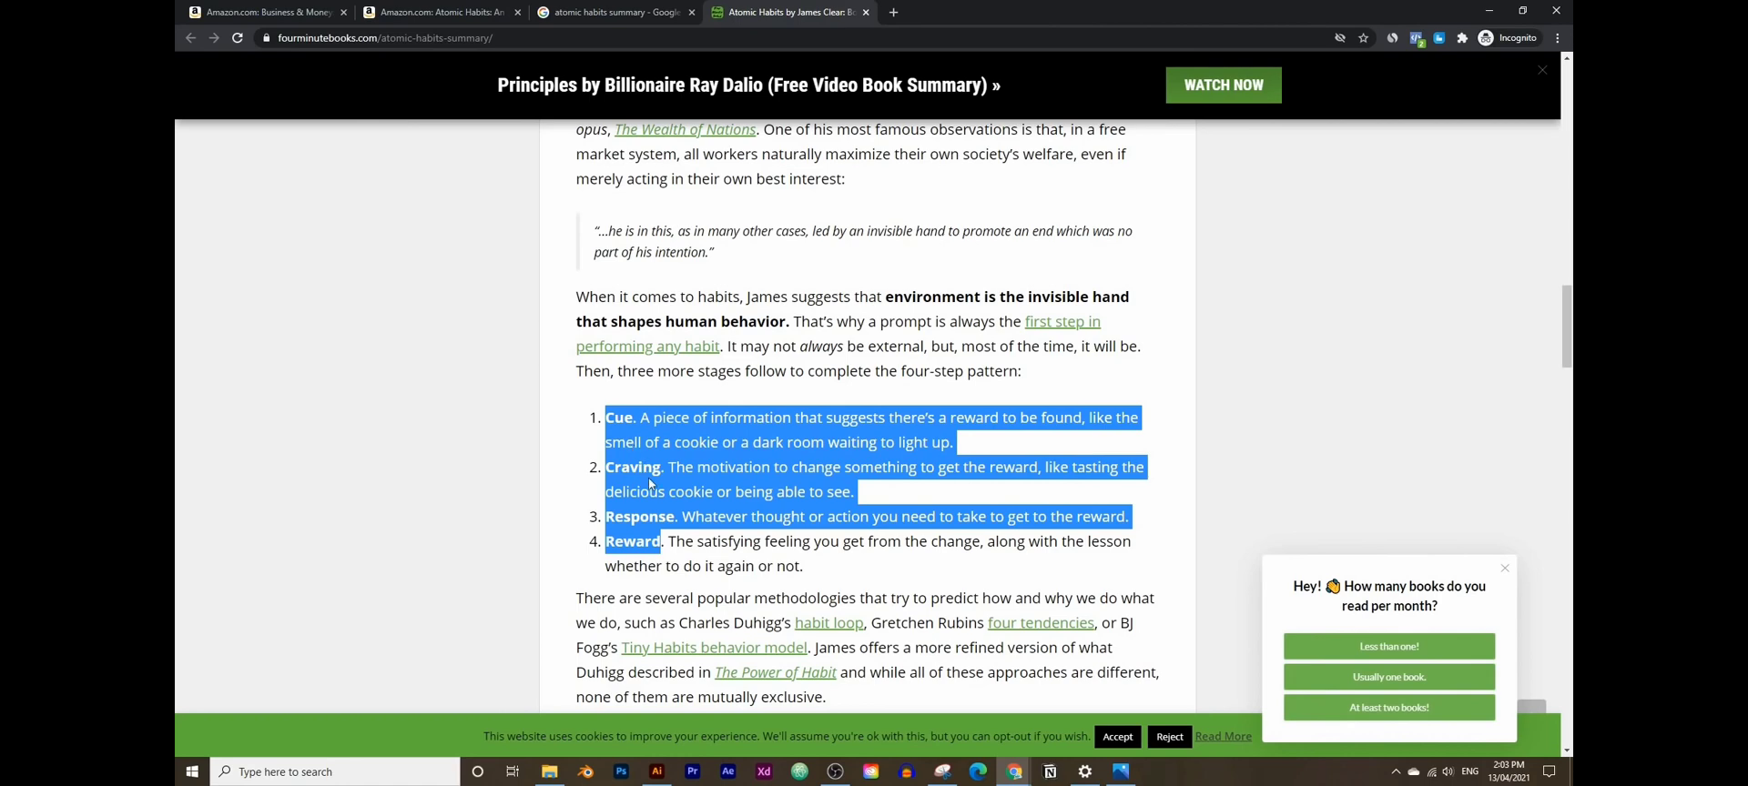
{"action": "left_click", "coordinate": [690, 492]}
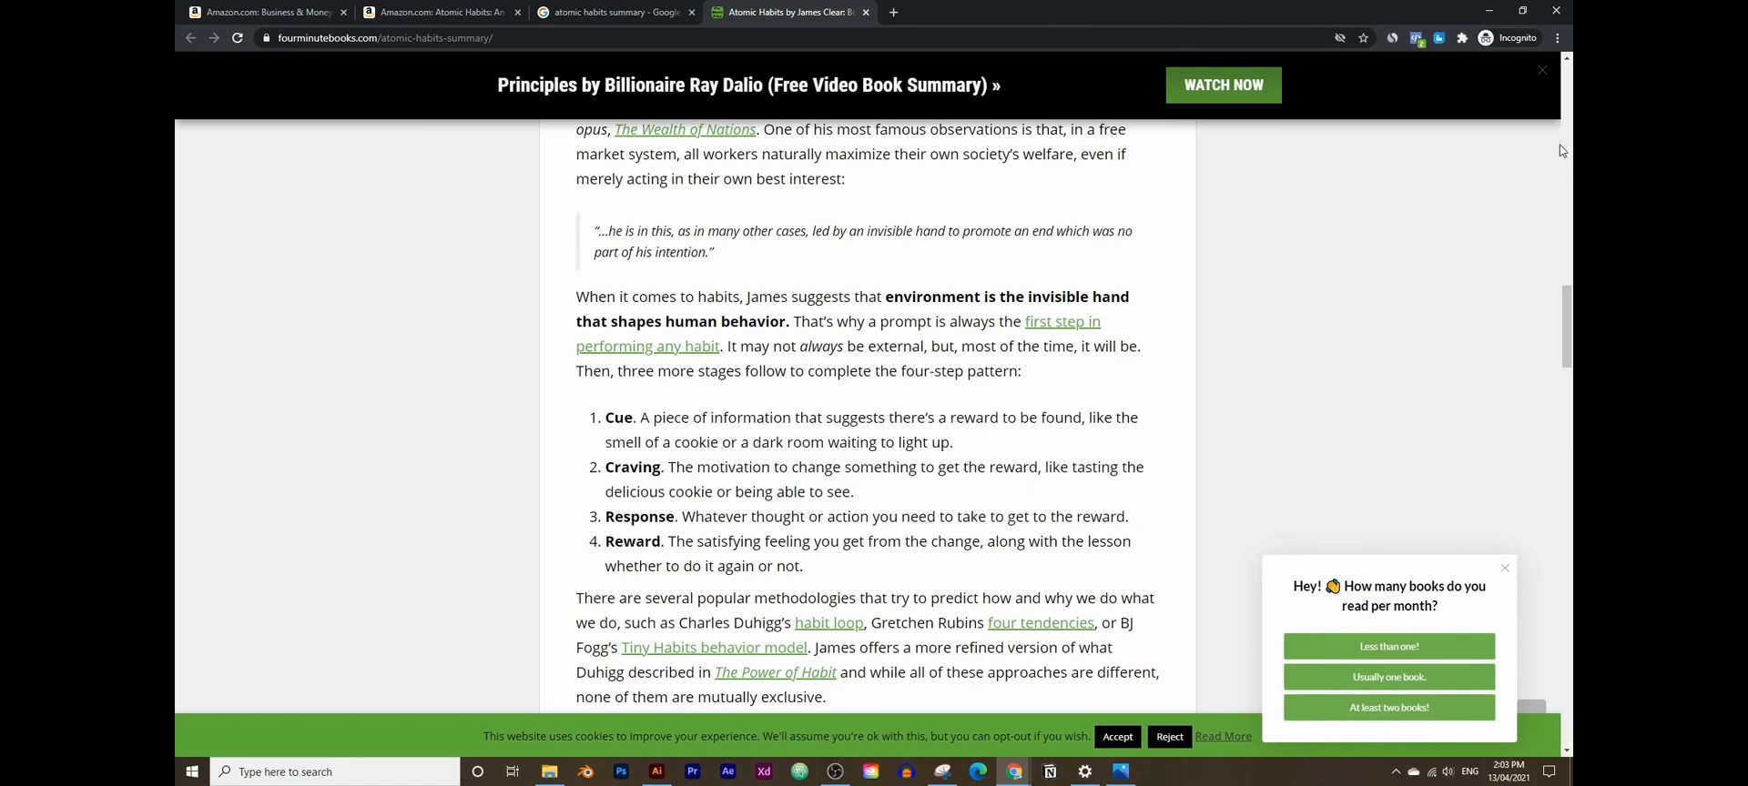
- Search Explee's image library for 'chocolate', fixing the spelling, and find no animations
{"action": "left_click", "coordinate": [1498, 16]}
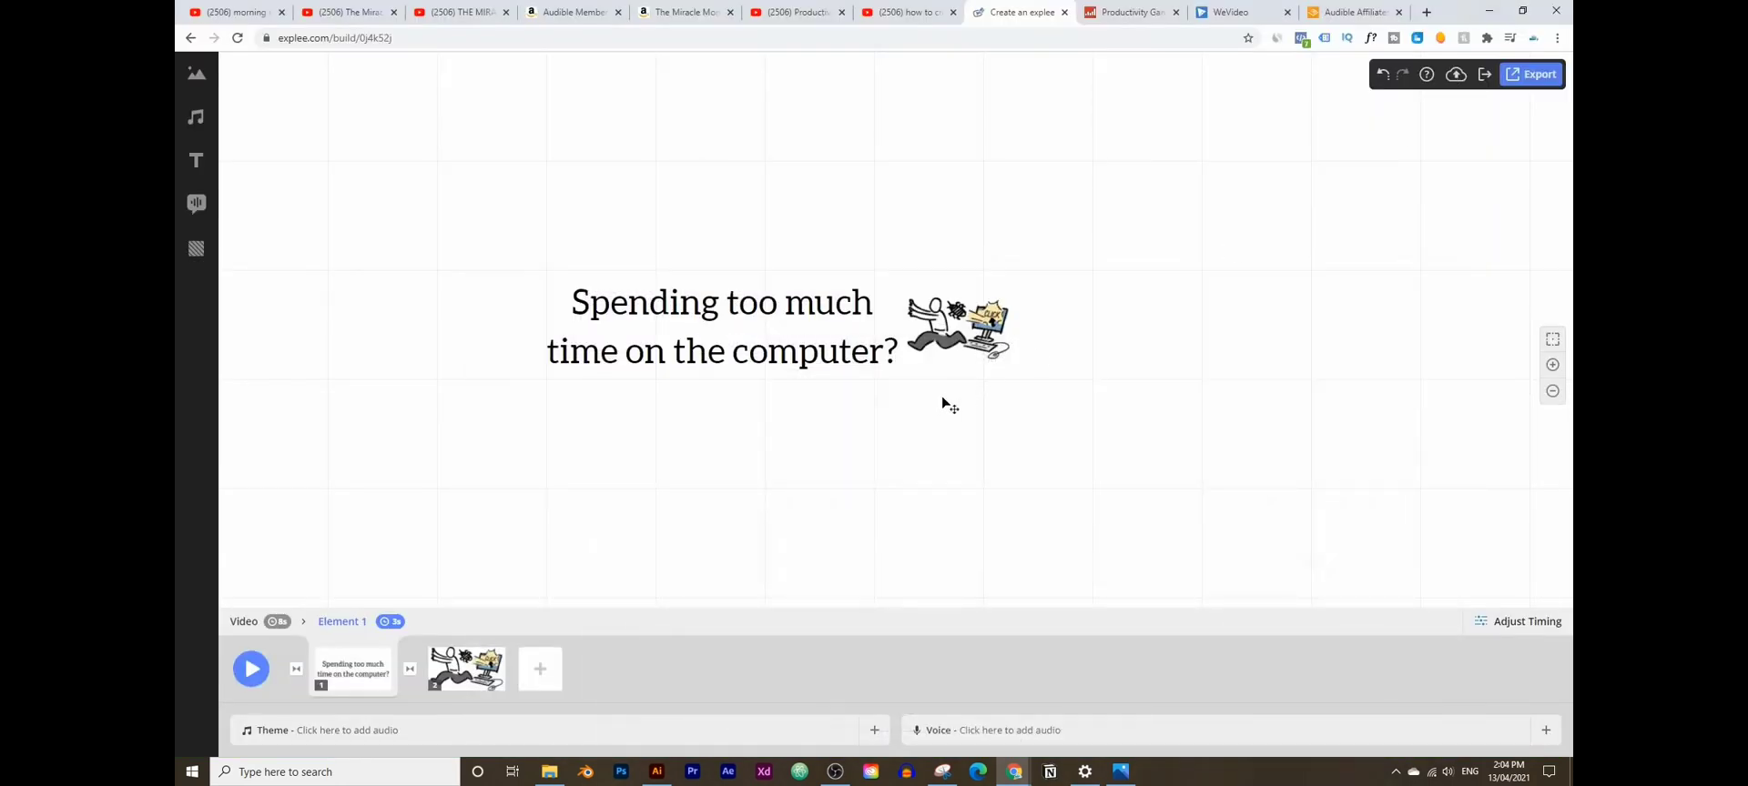
{"action": "left_click", "coordinate": [196, 73]}
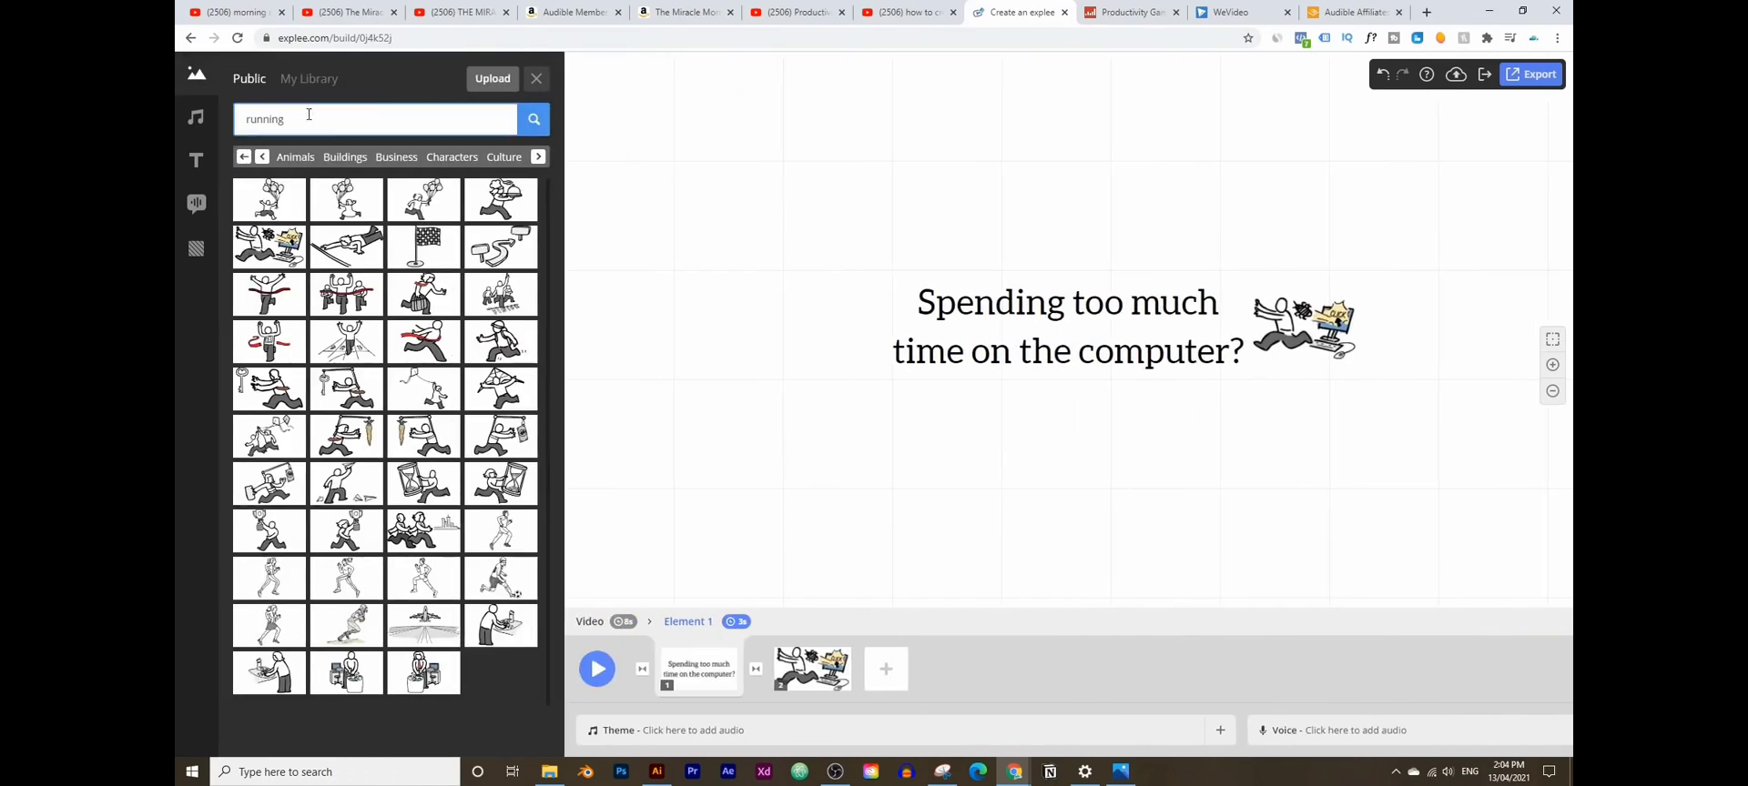
{"action": "double_click", "coordinate": [329, 126]}
{"action": "type", "text": "choclate"}
{"action": "key", "text": "Return"}
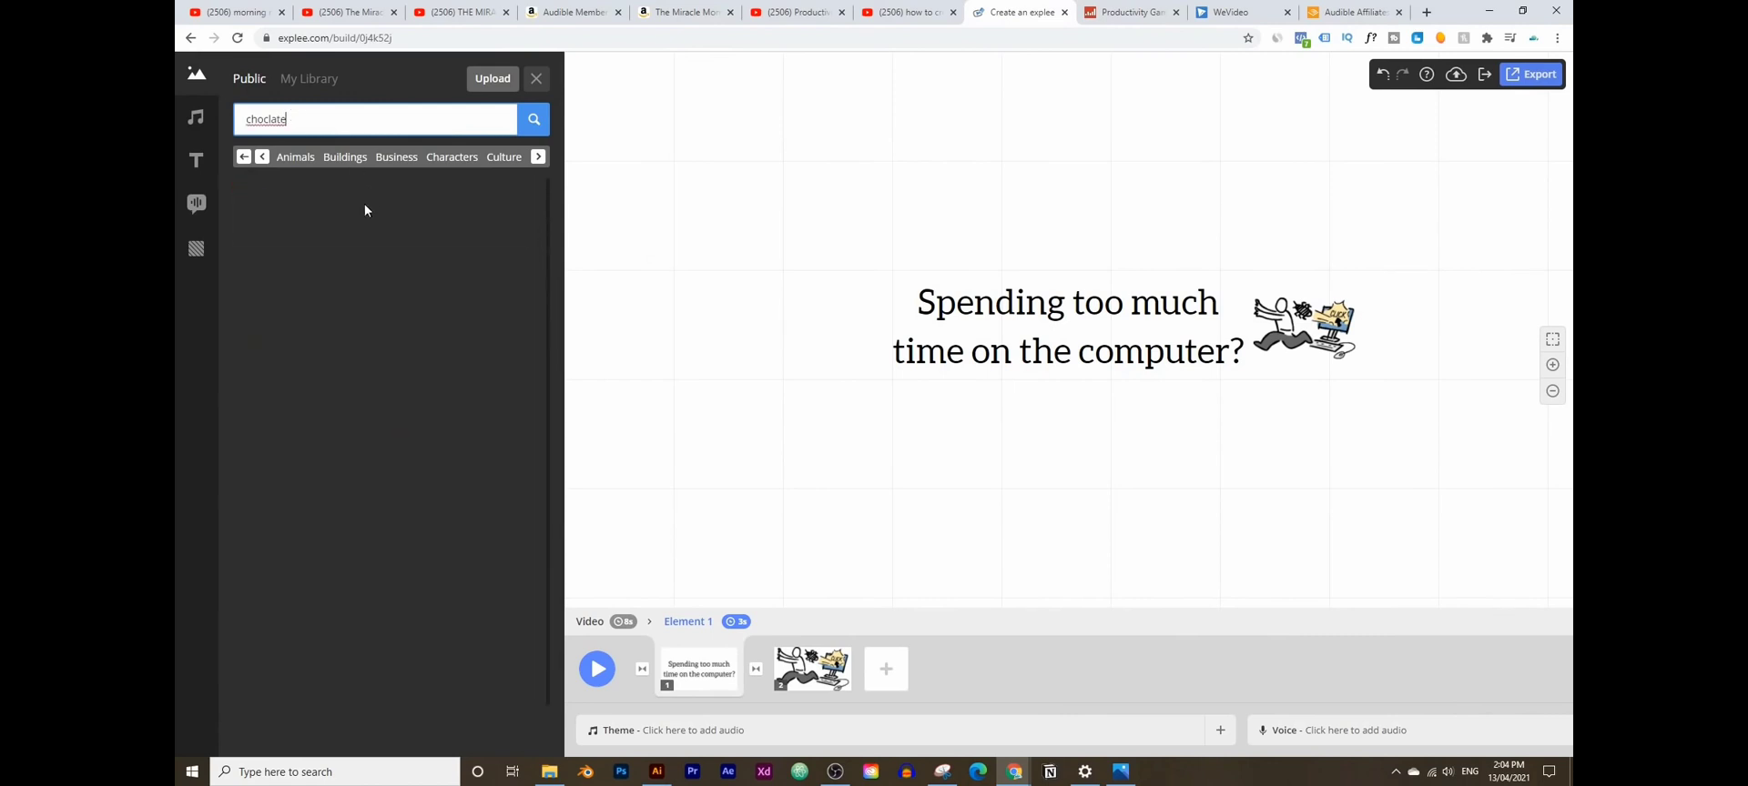
{"action": "right_click", "coordinate": [270, 126]}
{"action": "left_click", "coordinate": [297, 138]}
{"action": "left_click", "coordinate": [539, 129]}
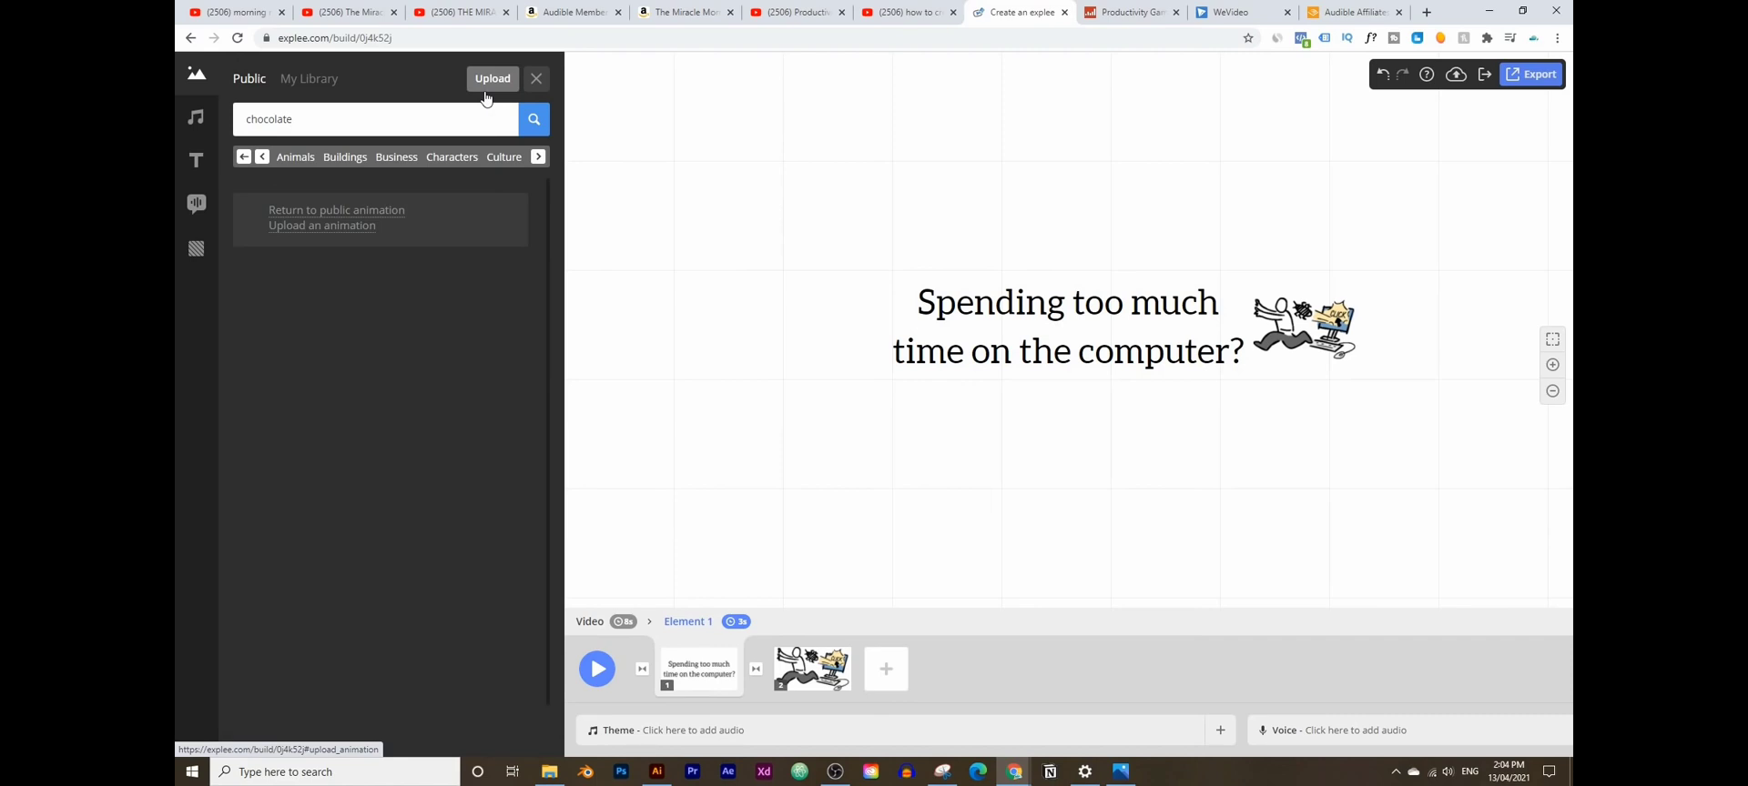
- Load freepik.com in a new browser tab
{"action": "left_click", "coordinate": [1425, 14]}
{"action": "type", "text": "free"}
{"action": "key", "text": "Return"}
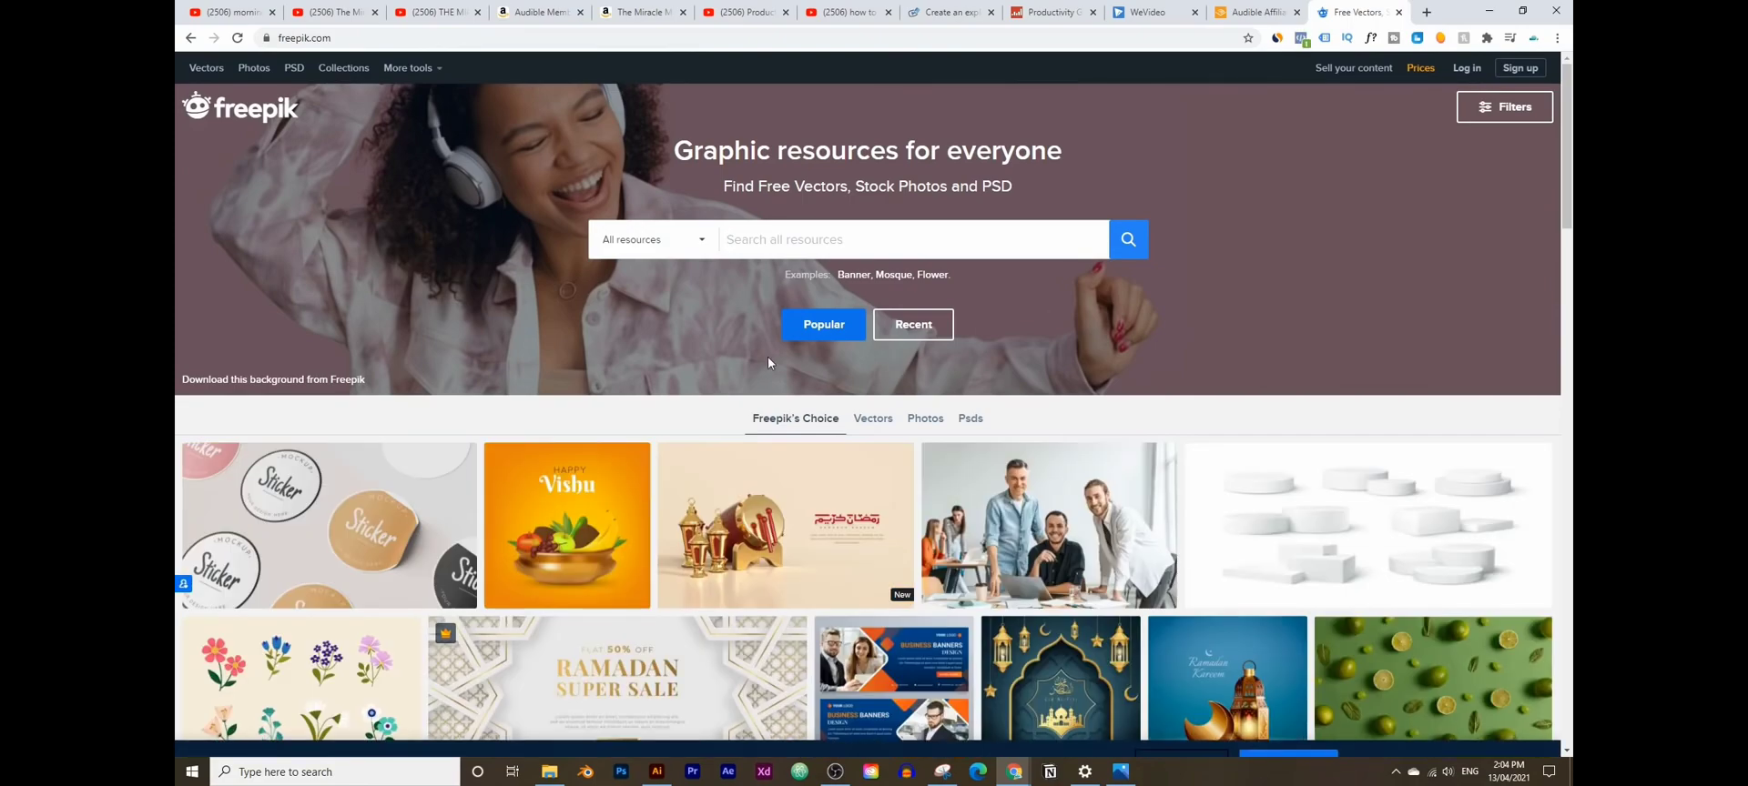
- Search Freepik for 'chocolate' graphics
{"action": "scroll", "coordinate": [692, 273], "scroll_direction": "down", "scroll_amount": 10}
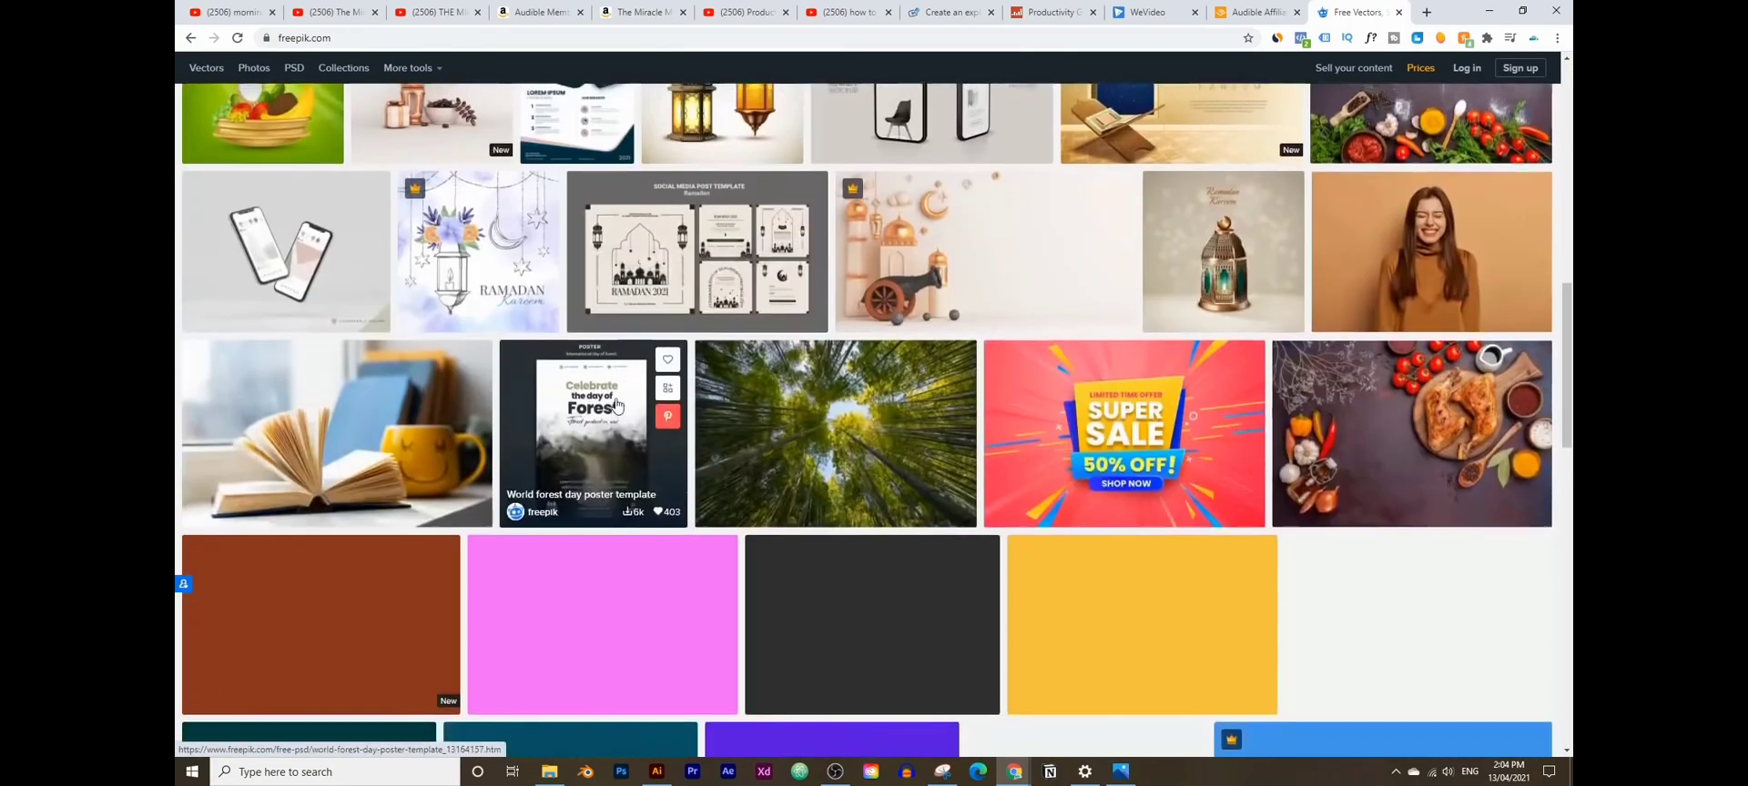
{"action": "scroll", "coordinate": [616, 405], "scroll_direction": "up", "scroll_amount": 10}
{"action": "left_click", "coordinate": [830, 241]}
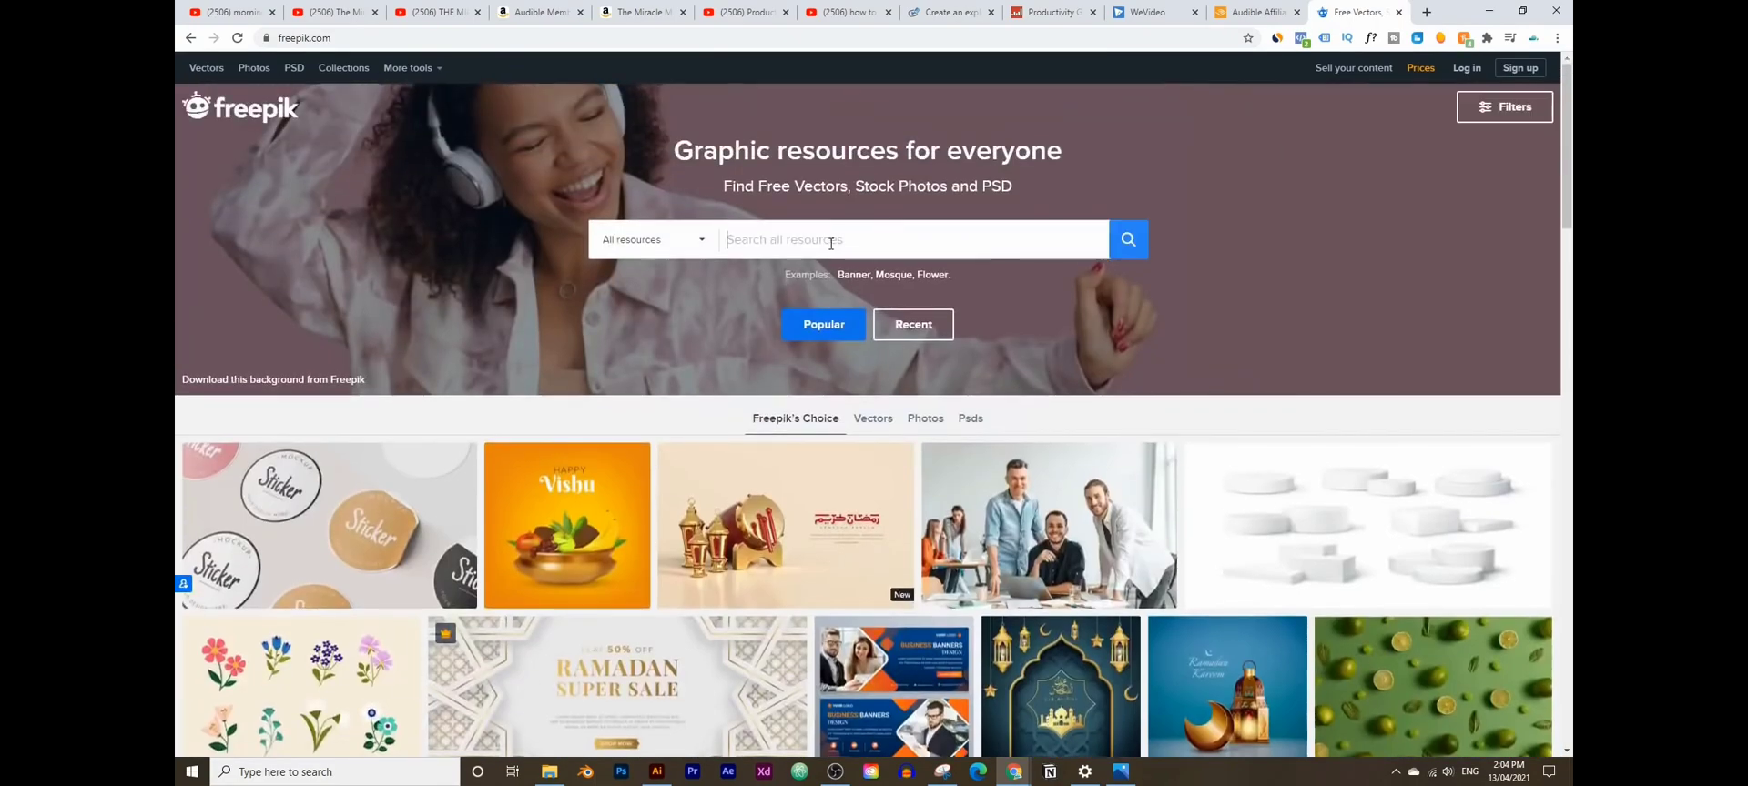
{"action": "type", "text": "choco"}
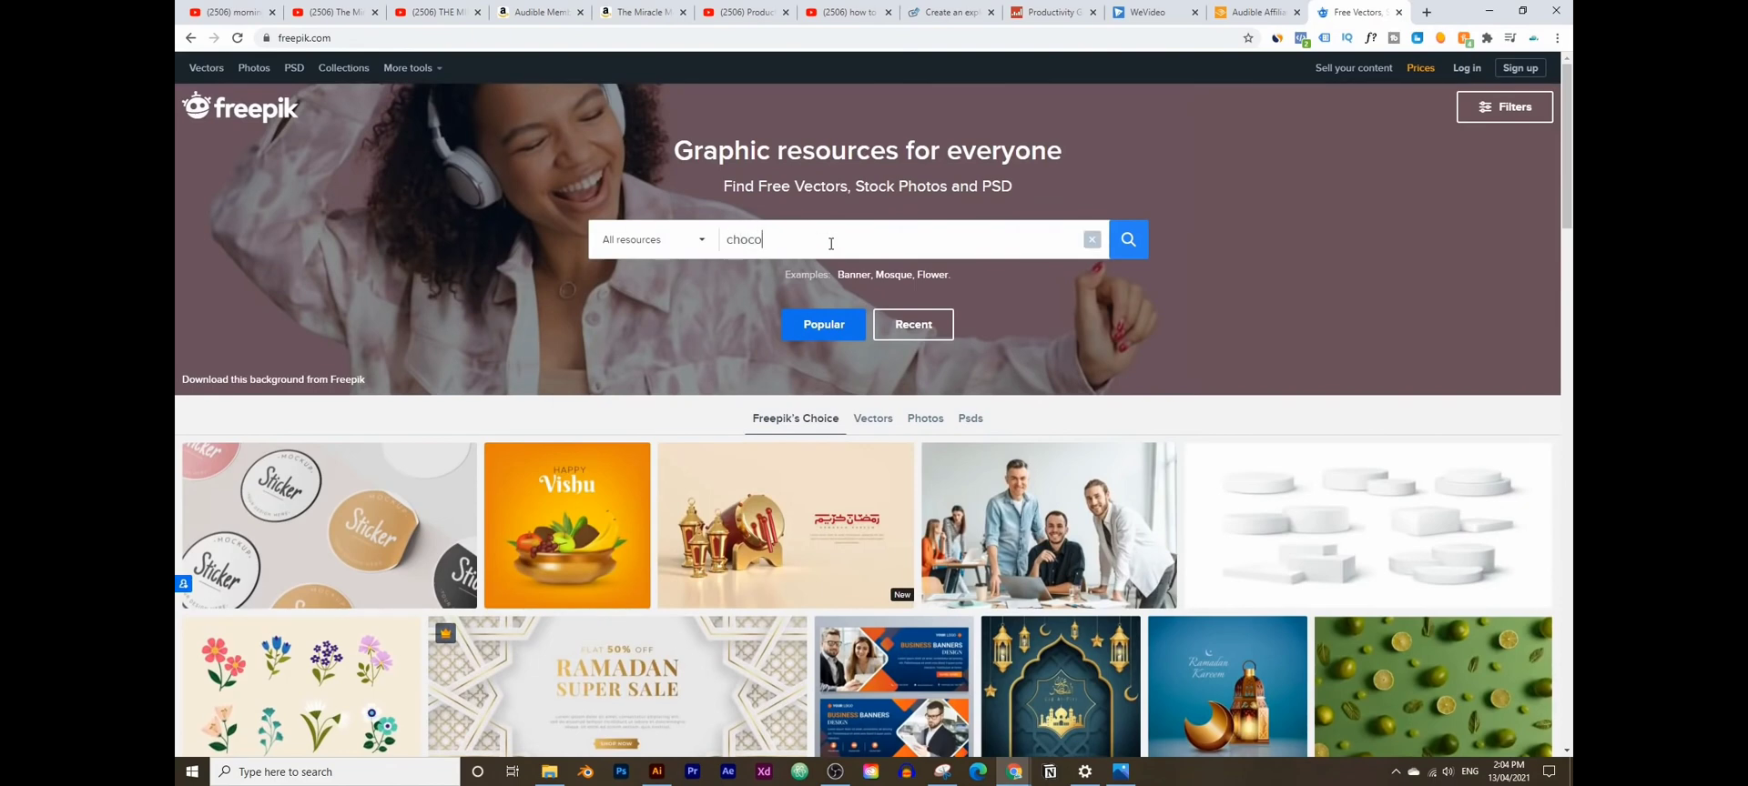
{"action": "type", "text": "late"}
{"action": "key", "text": "Return"}
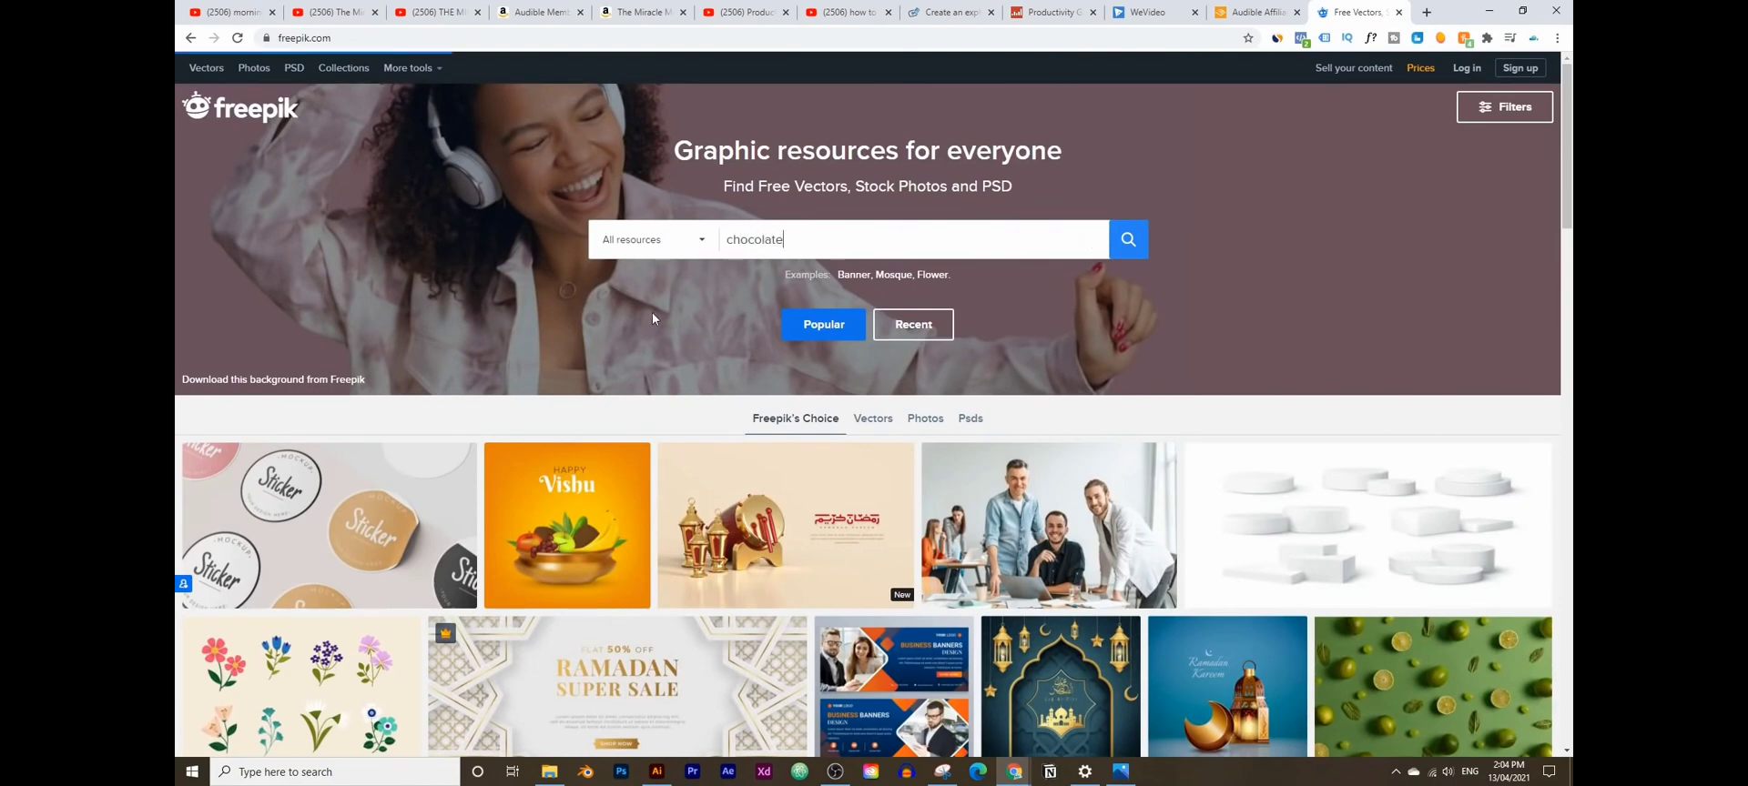
- Browse the 152,151 chocolate results, then return to the Explee editor tab
{"action": "scroll", "coordinate": [809, 343], "scroll_direction": "down", "scroll_amount": 3}
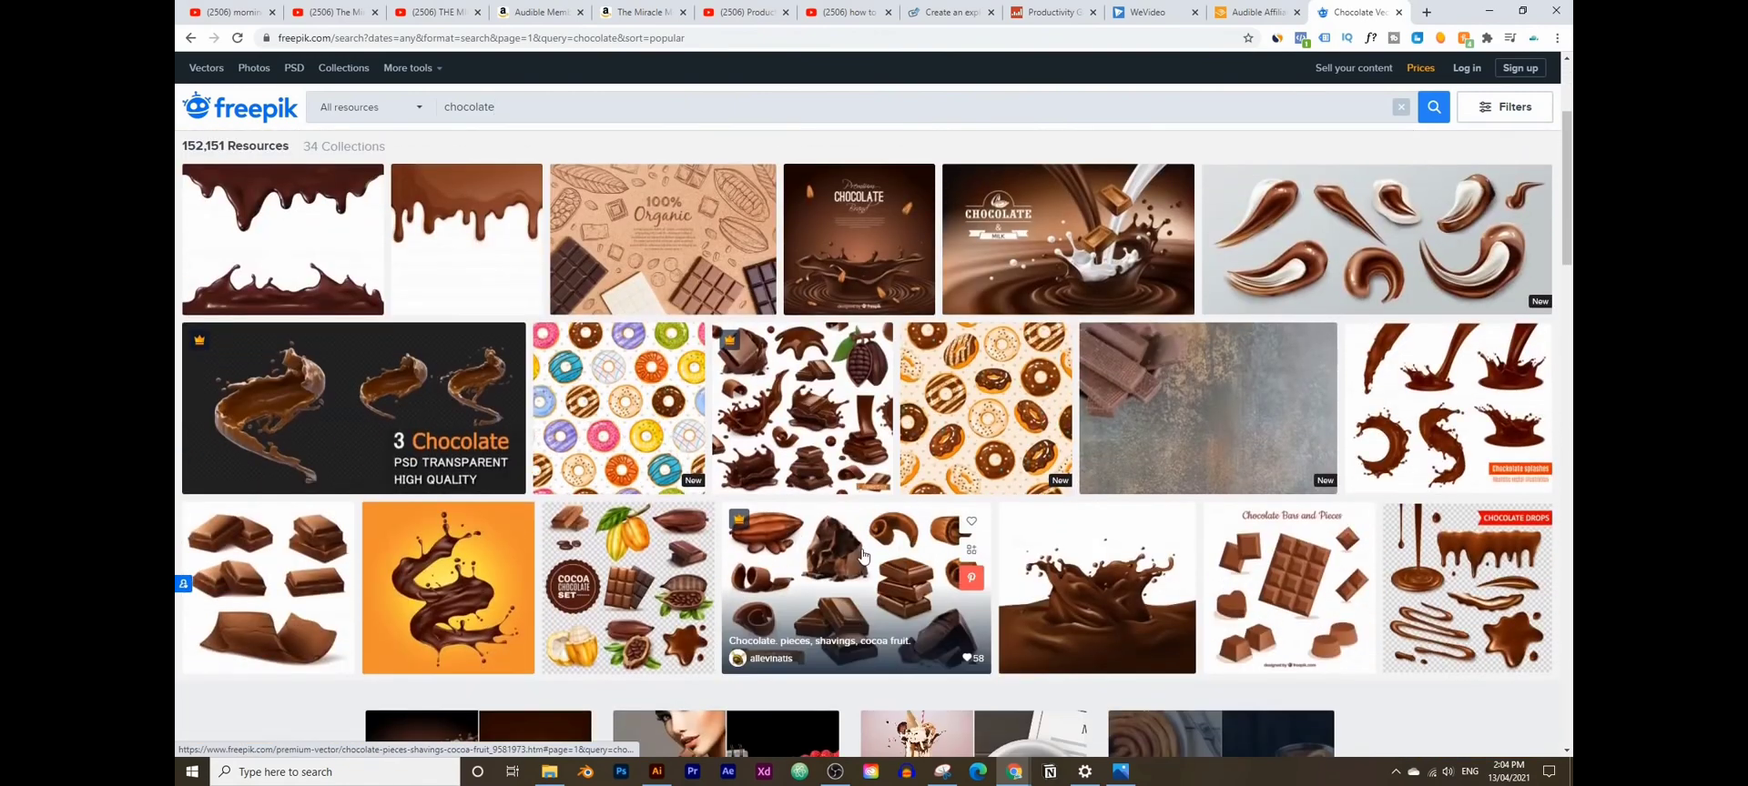
{"action": "scroll", "coordinate": [974, 577], "scroll_direction": "up", "scroll_amount": 3}
{"action": "scroll", "coordinate": [638, 437], "scroll_direction": "down", "scroll_amount": 4}
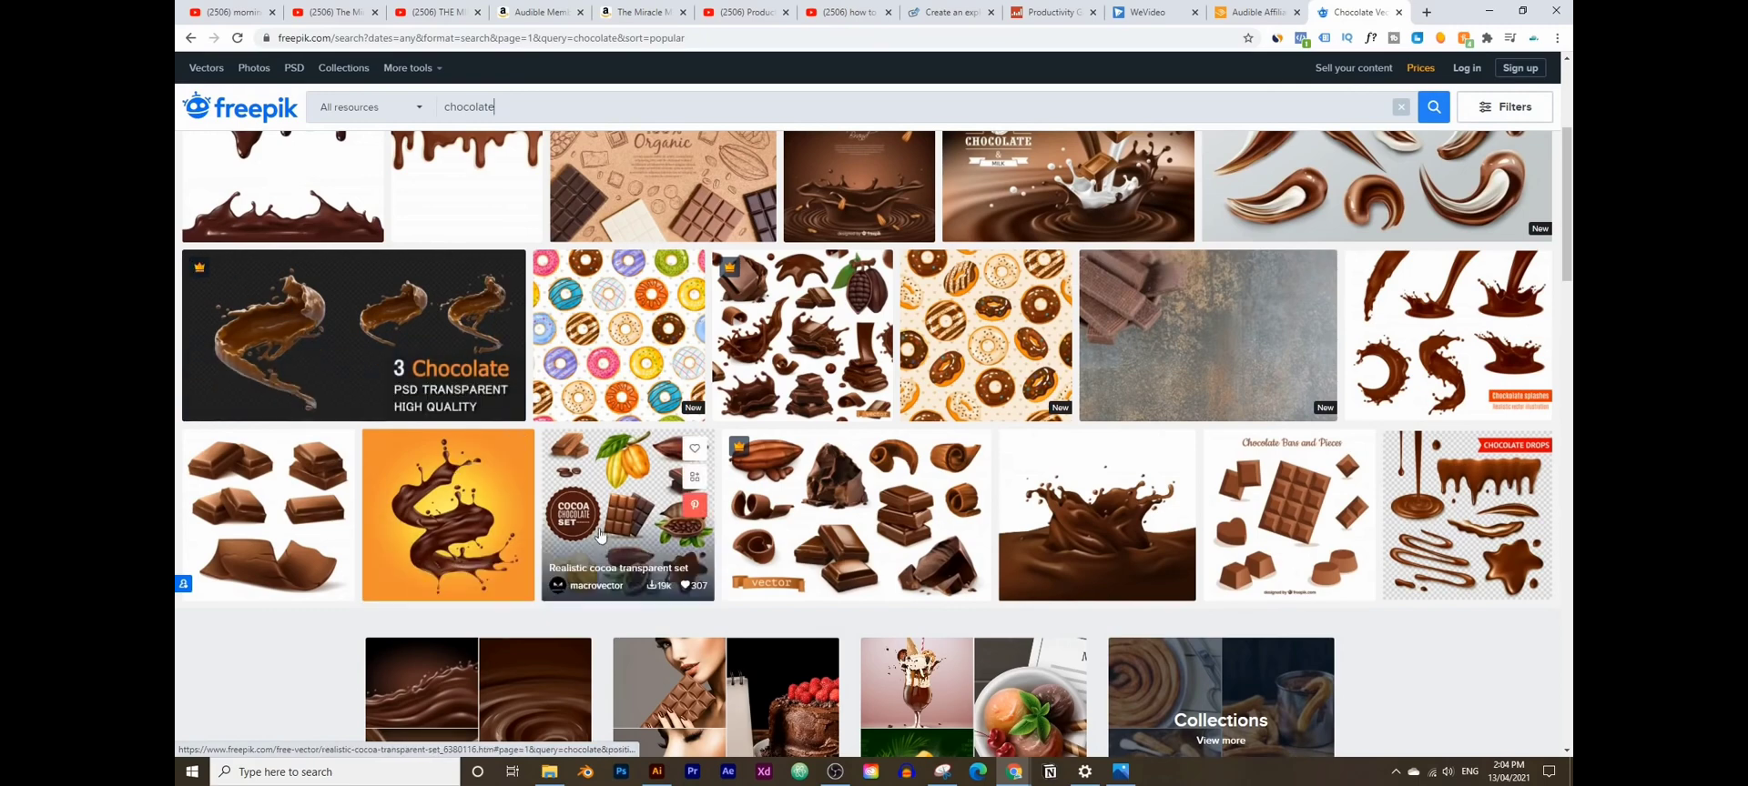
{"action": "scroll", "coordinate": [1211, 583], "scroll_direction": "up", "scroll_amount": 1}
{"action": "scroll", "coordinate": [1211, 566], "scroll_direction": "up", "scroll_amount": 3}
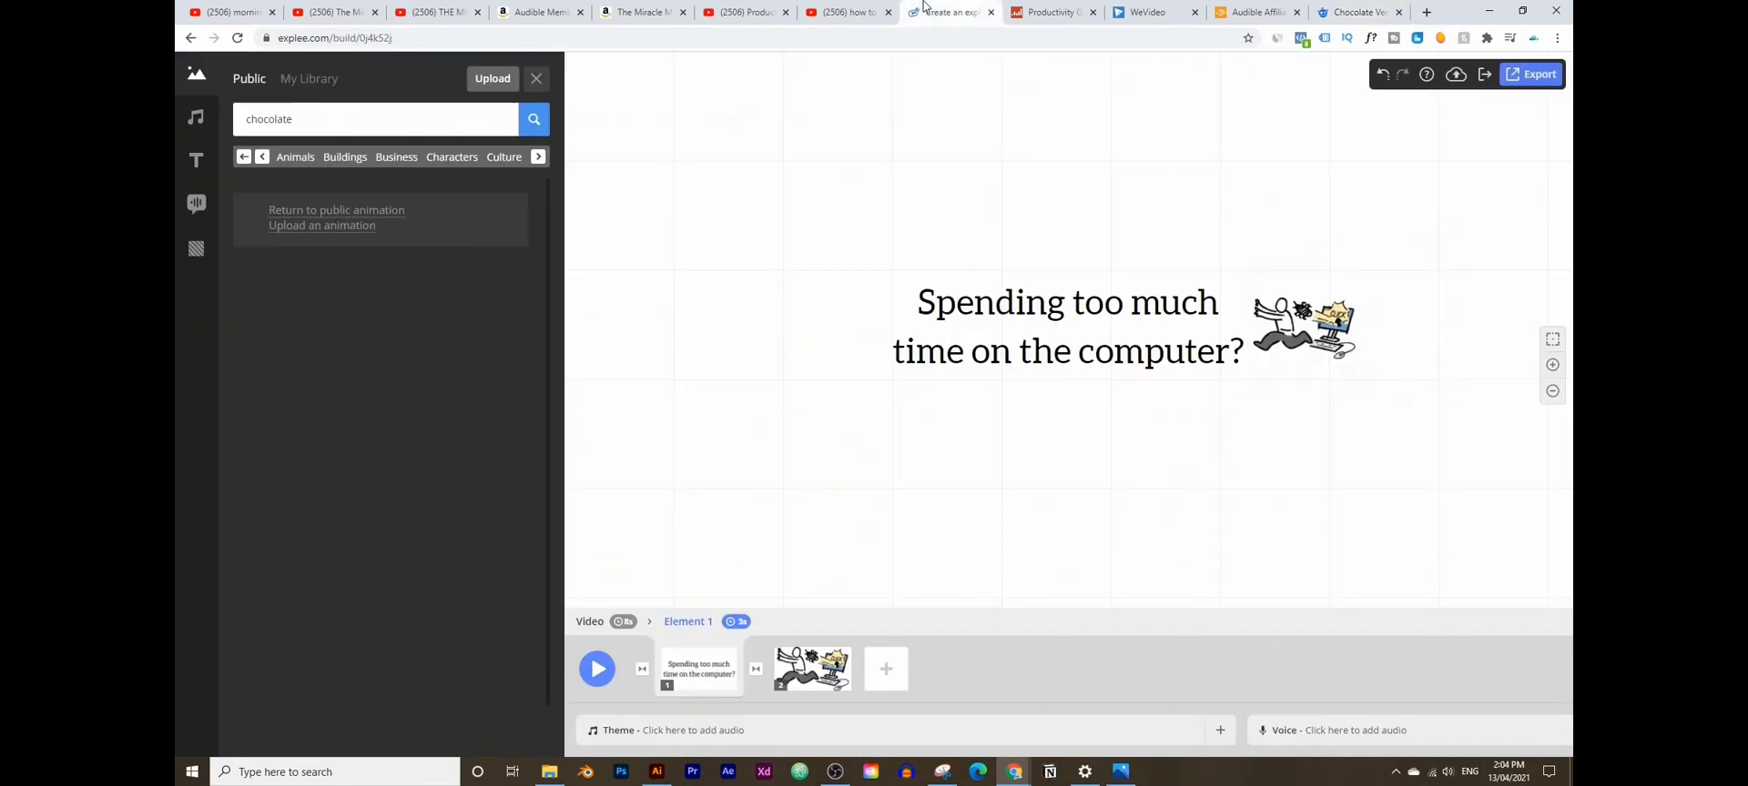
{"action": "left_click", "coordinate": [938, 11]}
- Leave the chocolate search and open the Food animation category
{"action": "double_click", "coordinate": [267, 111]}
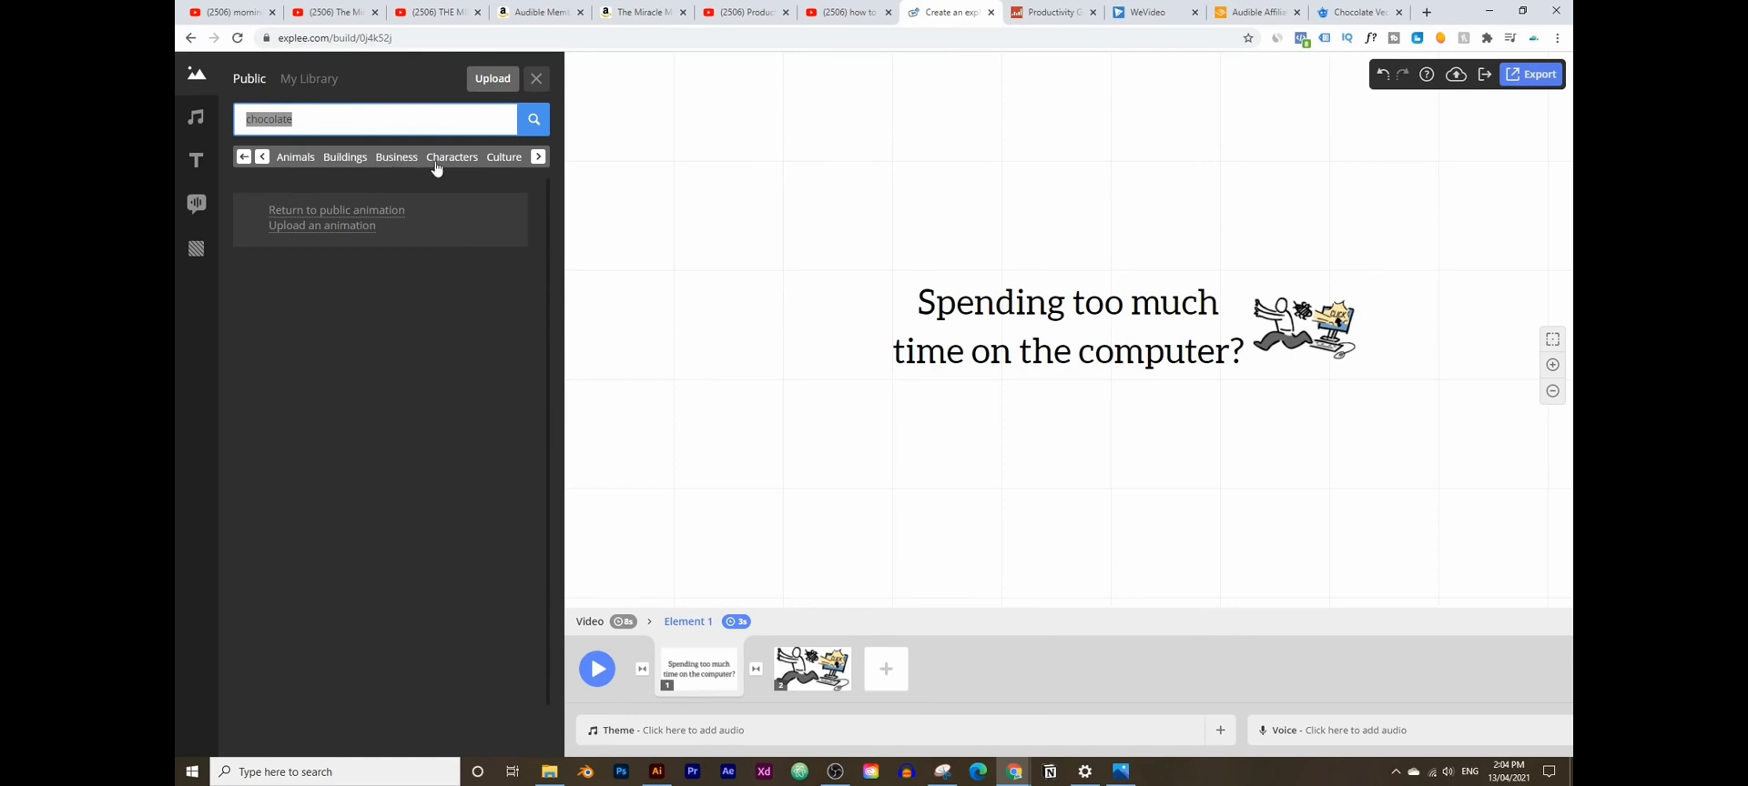
{"action": "left_click", "coordinate": [537, 158]}
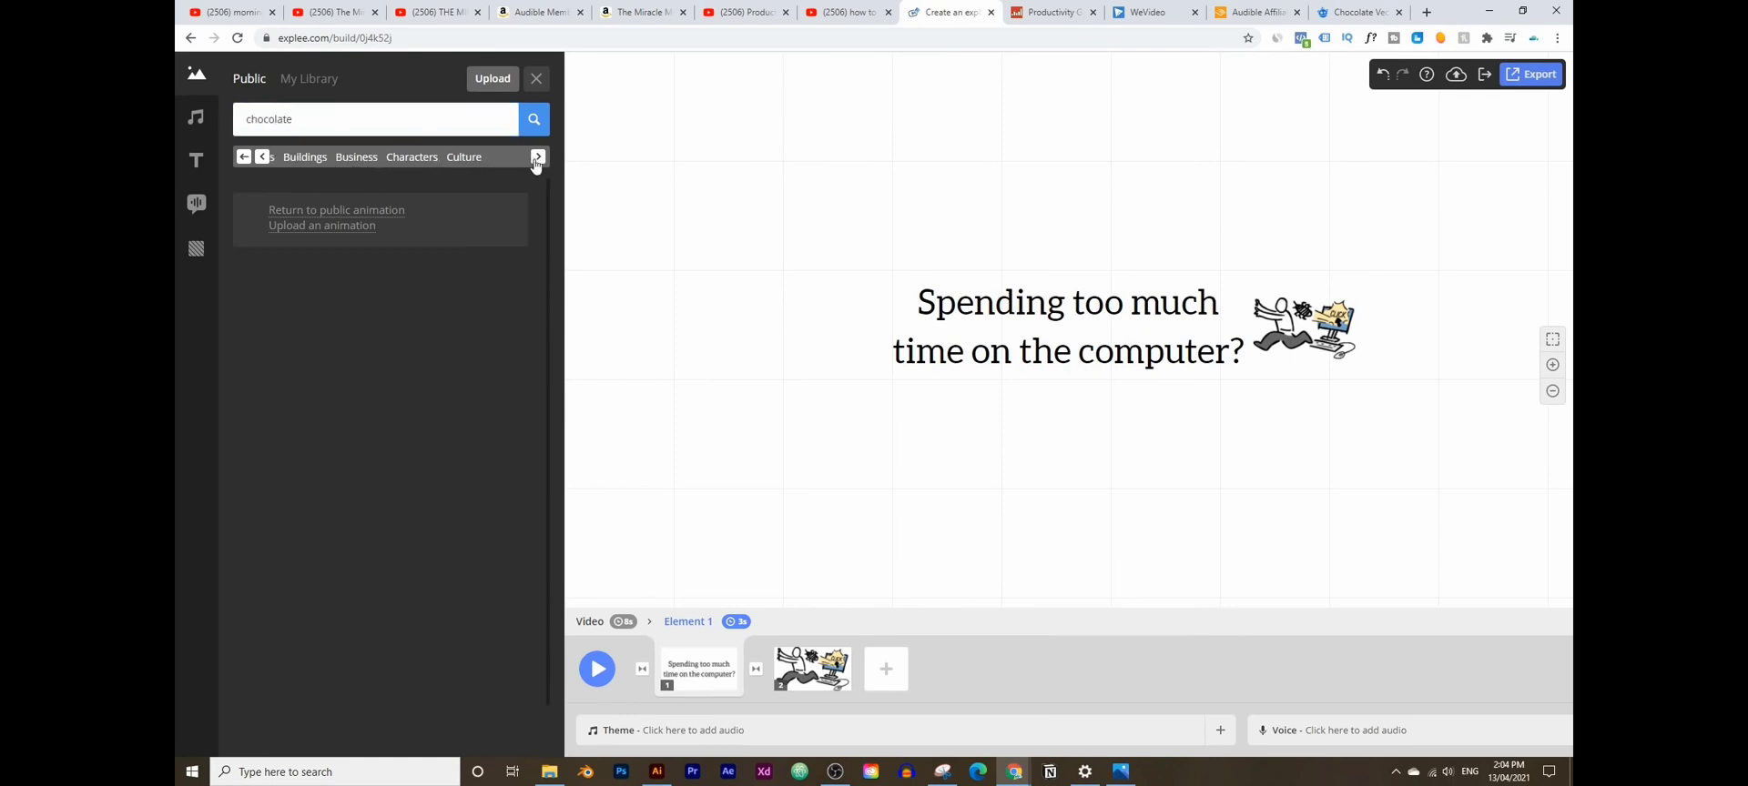
{"action": "left_click", "coordinate": [239, 157]}
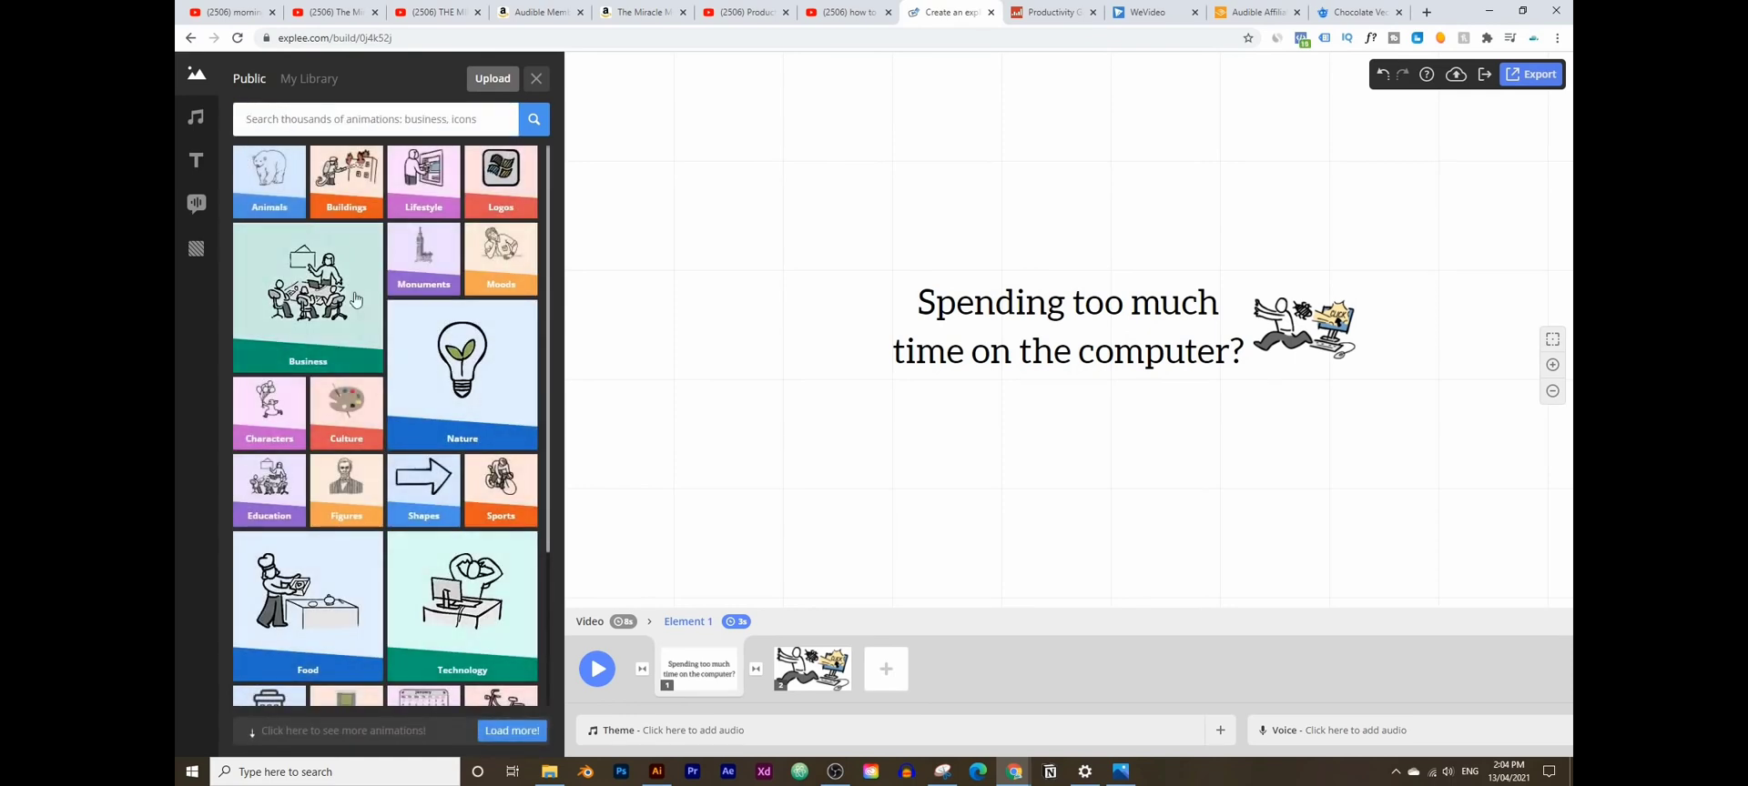
{"action": "scroll", "coordinate": [399, 432], "scroll_direction": "down", "scroll_amount": 3}
{"action": "left_click", "coordinate": [272, 379]}
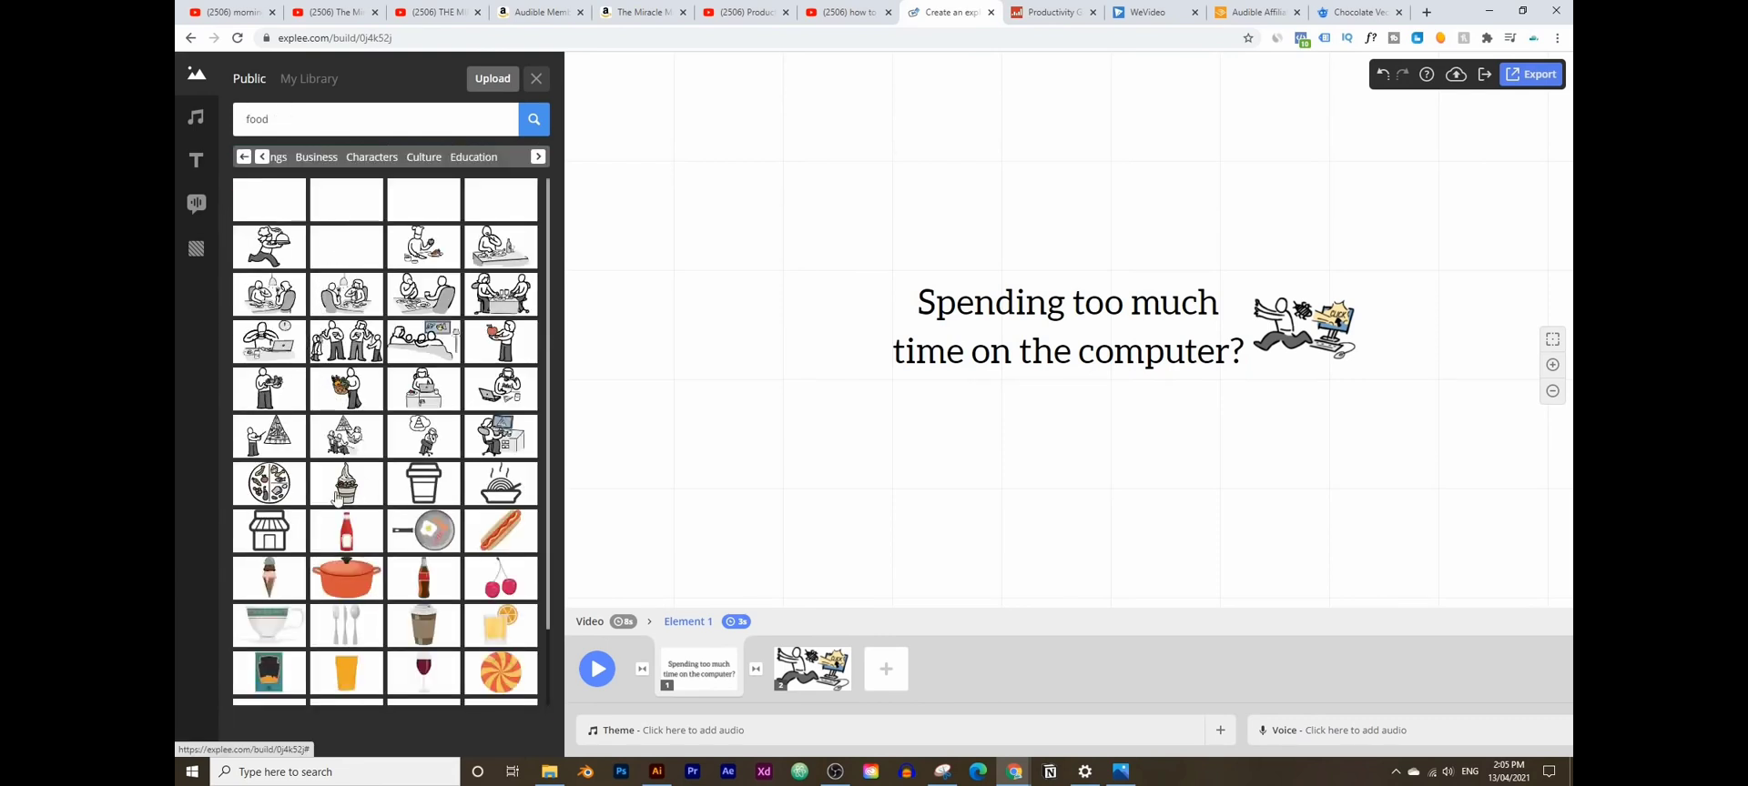
- Place the food-plate animation right of the runner, deleting the duplicate copy
{"action": "left_click", "coordinate": [271, 485]}
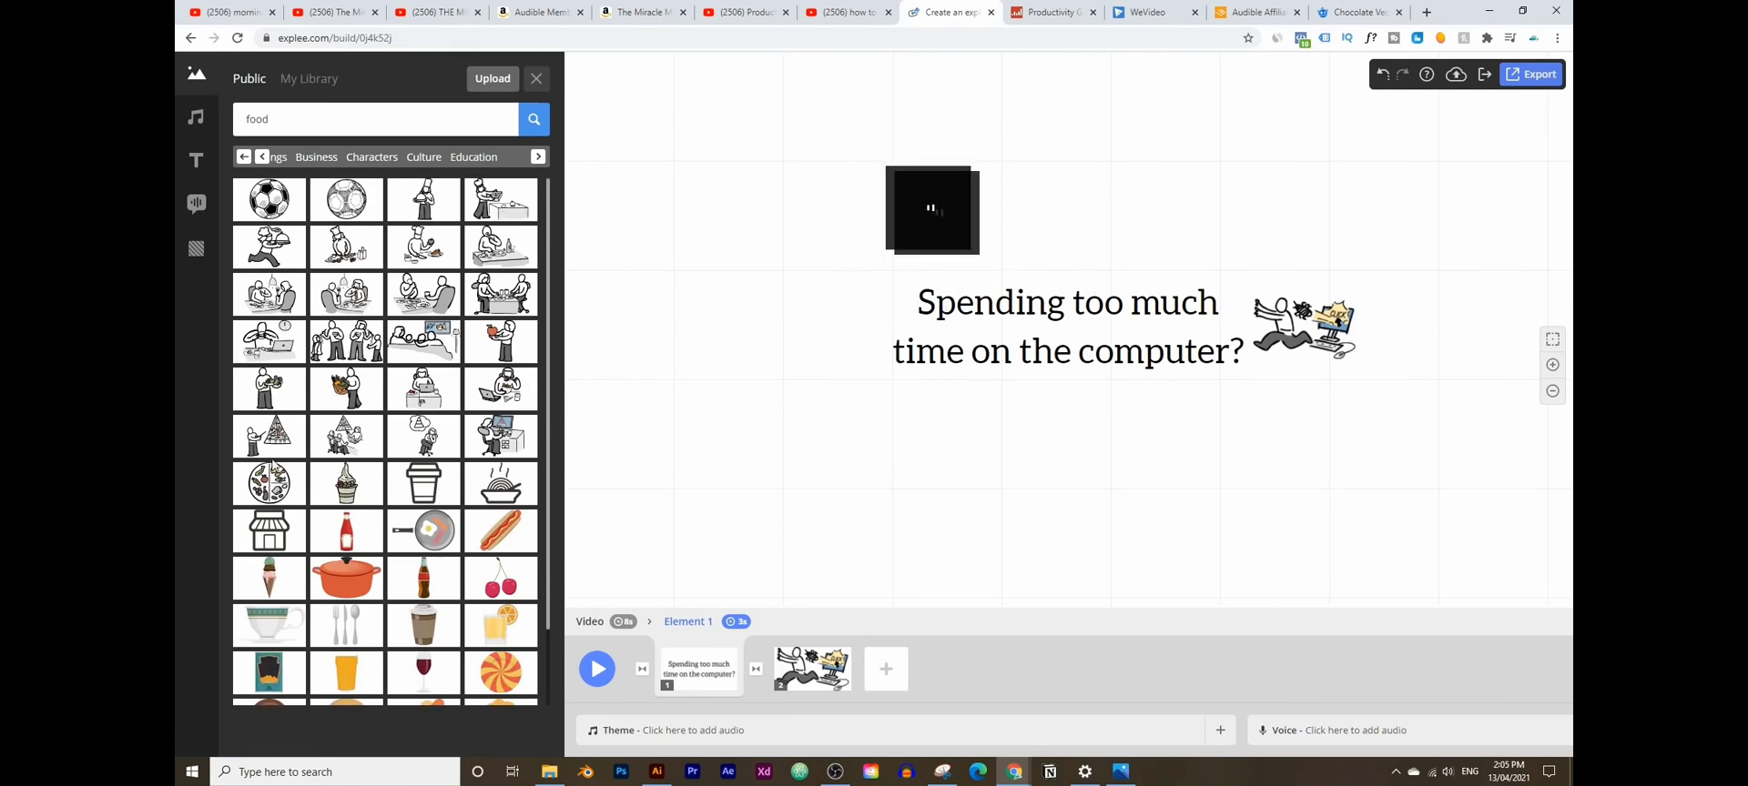
{"action": "left_click_drag", "start_coordinate": [1241, 275], "coordinate": [1459, 336]}
{"action": "left_click", "coordinate": [969, 223]}
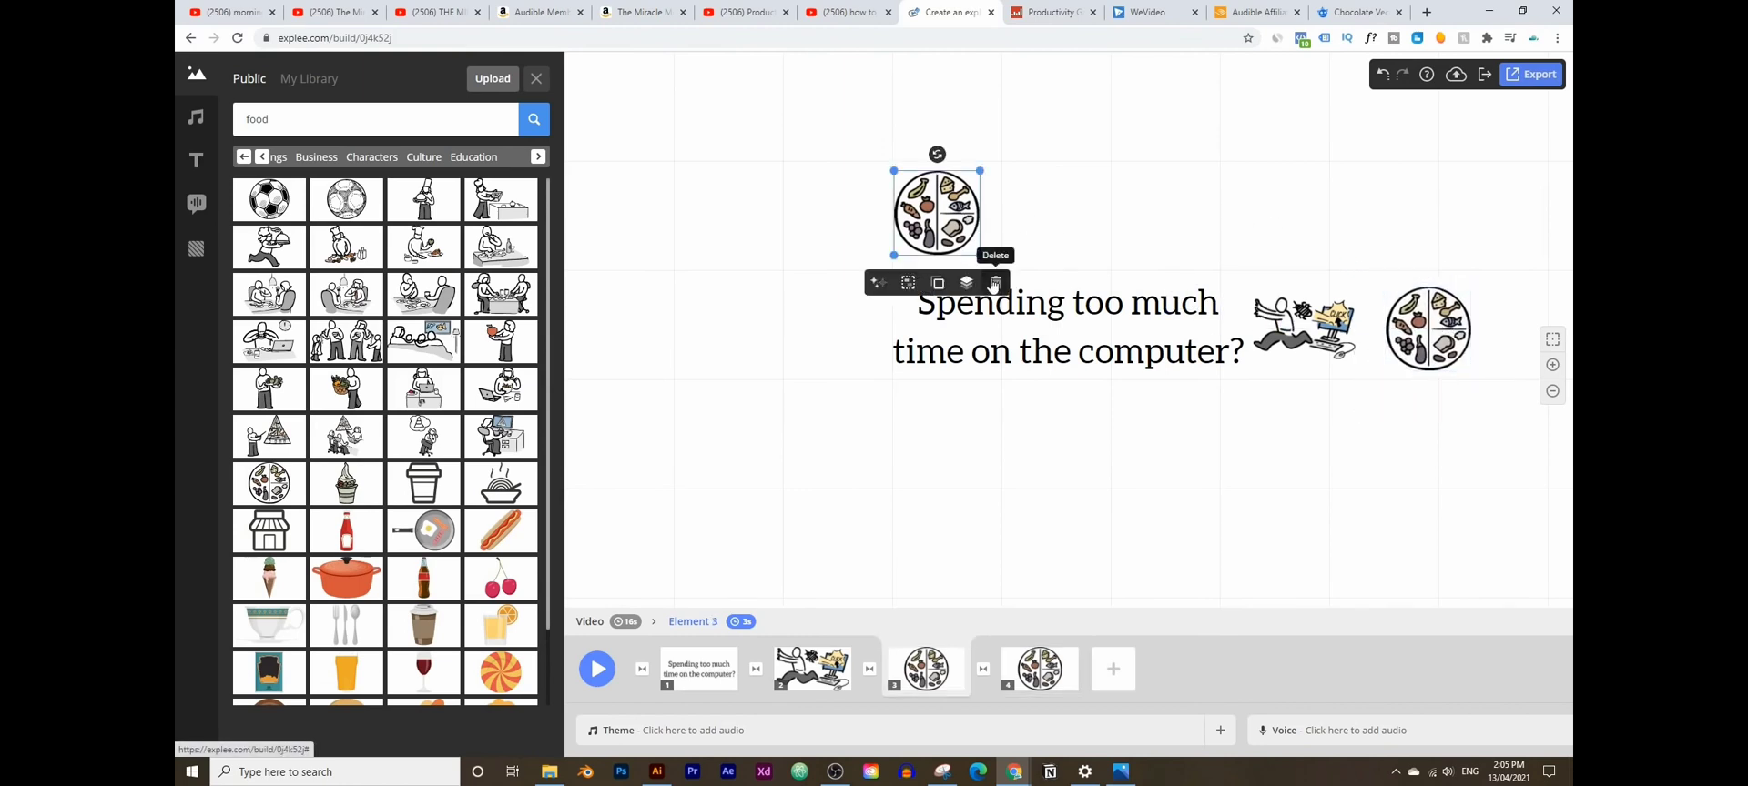
{"action": "left_click", "coordinate": [989, 283]}
{"action": "left_click_drag", "start_coordinate": [1204, 425], "coordinate": [831, 459]}
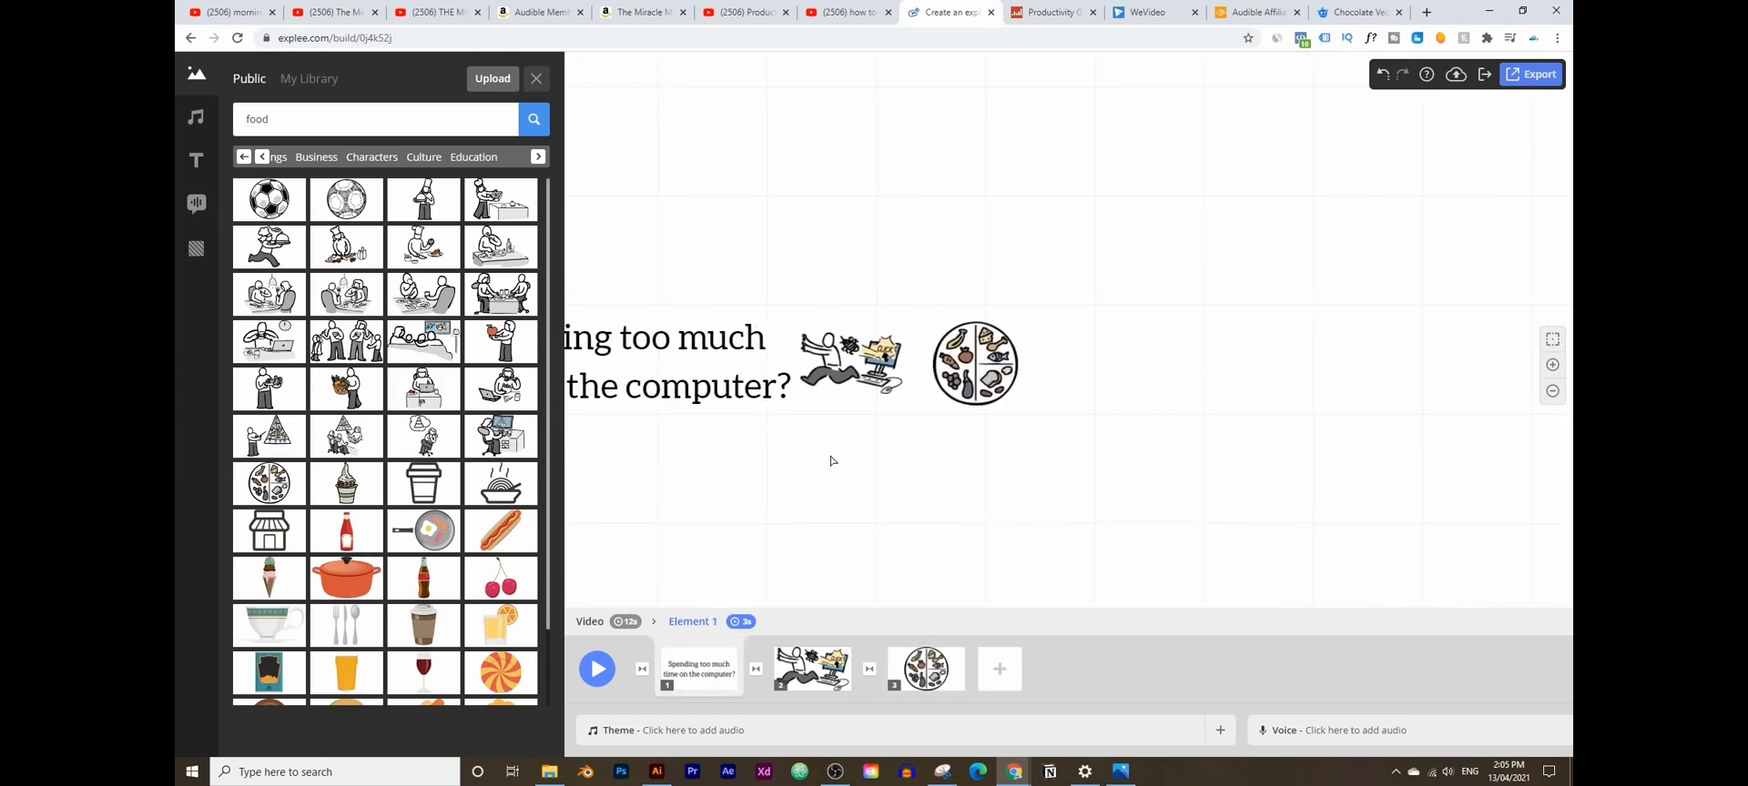
- Place a title reading 'Bad eating habits' to the right of the food plate
{"action": "left_click", "coordinate": [196, 160]}
{"action": "left_click_drag", "start_coordinate": [394, 162], "coordinate": [856, 375]}
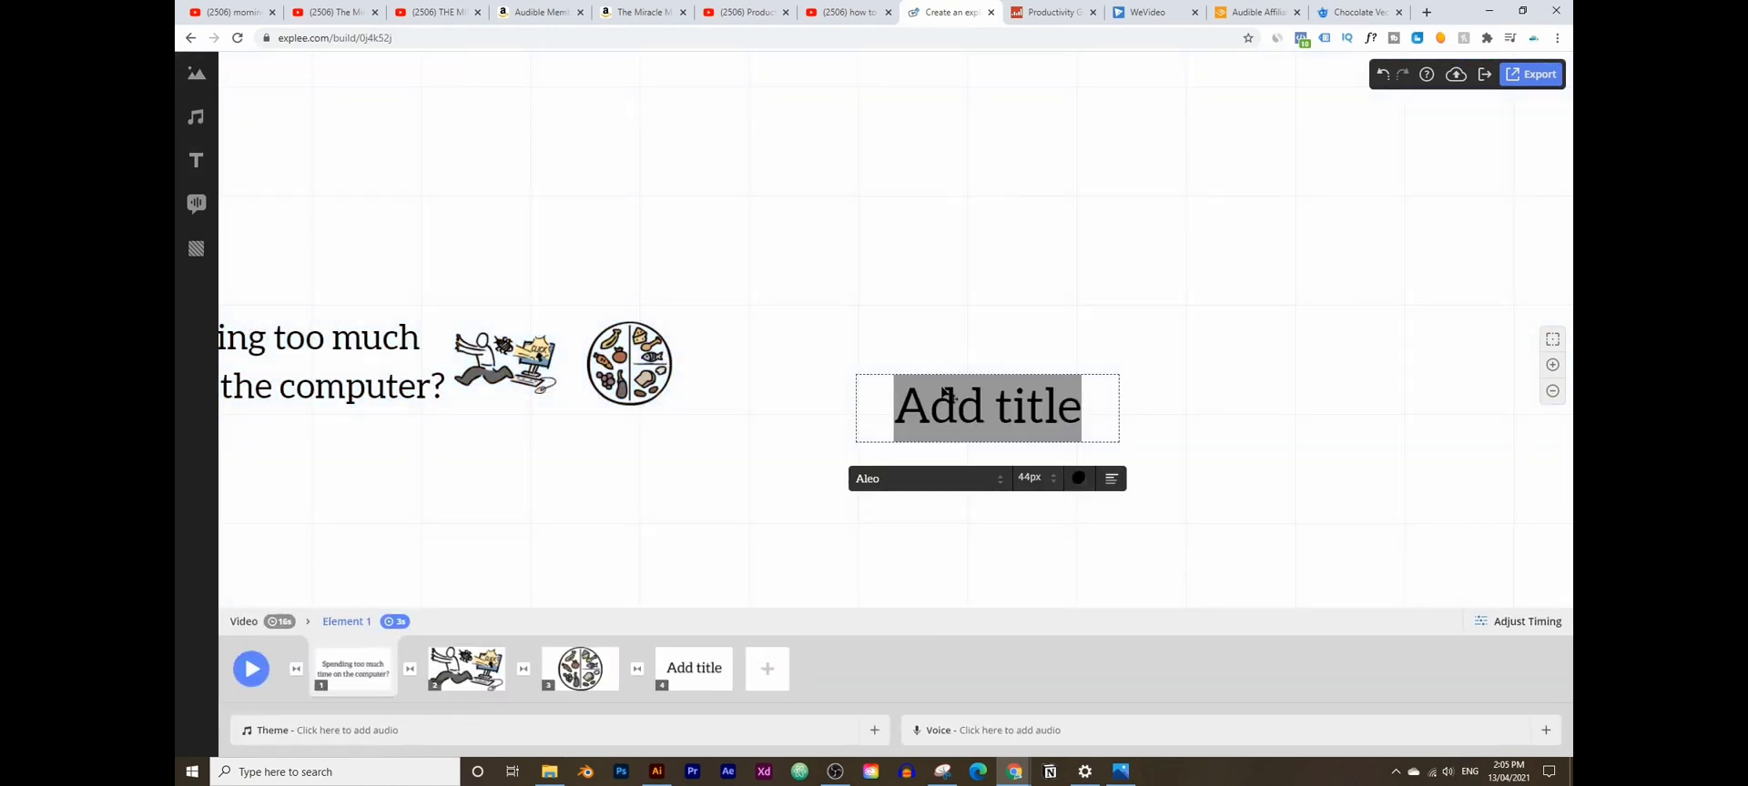
{"action": "type", "text": "Bas=d"}
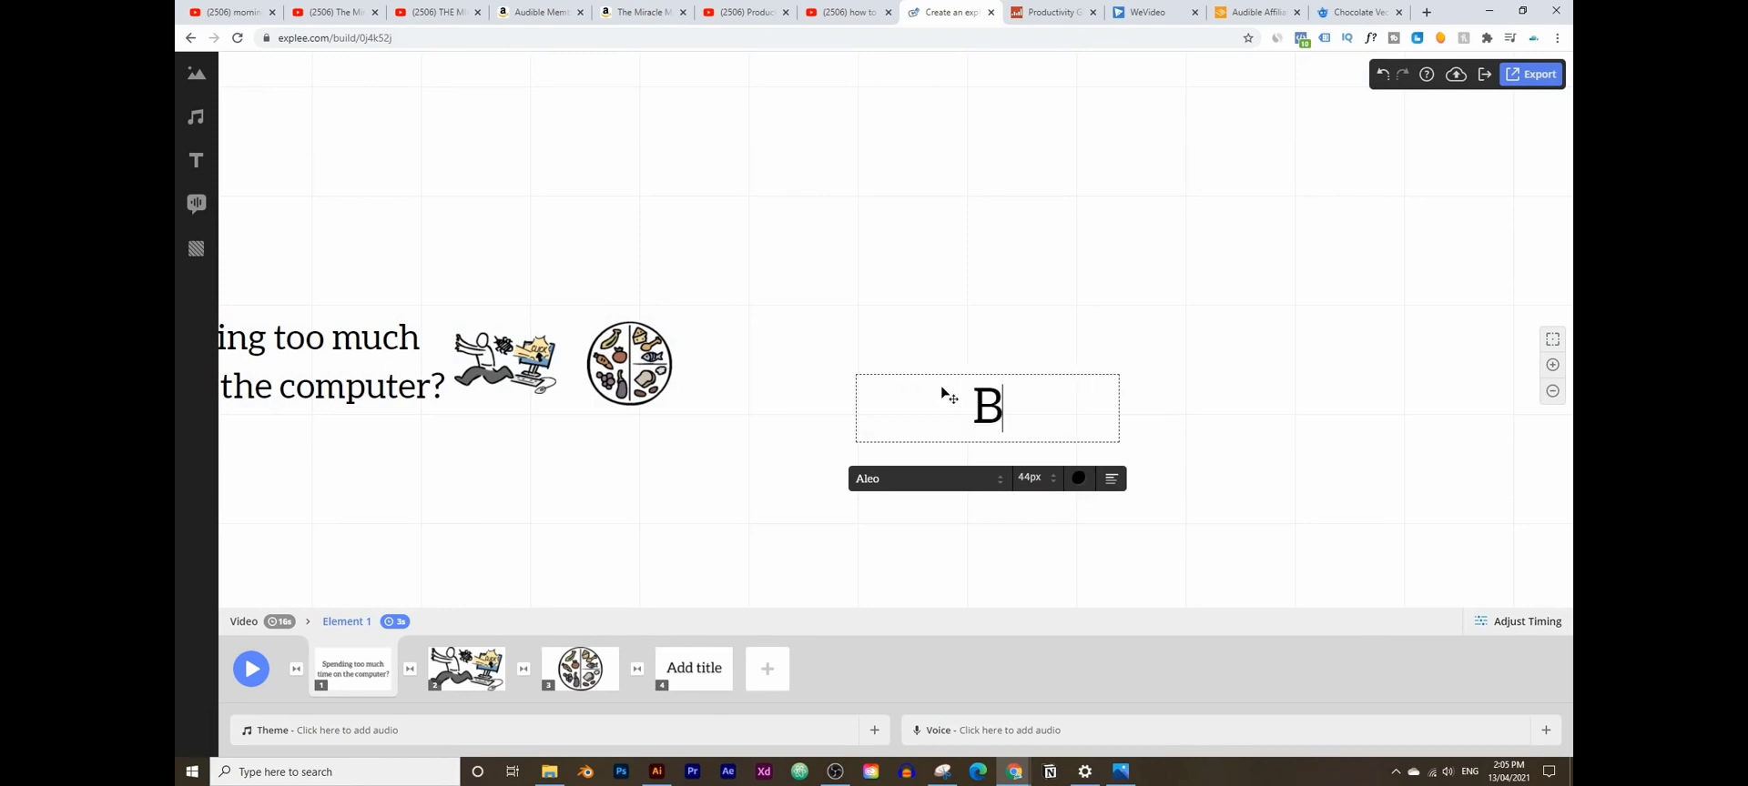
{"action": "key", "text": "BackSpace"}
{"action": "key", "text": "BackSpace"}
{"action": "key", "text": "BackSpace"}
{"action": "type", "text": "d"}
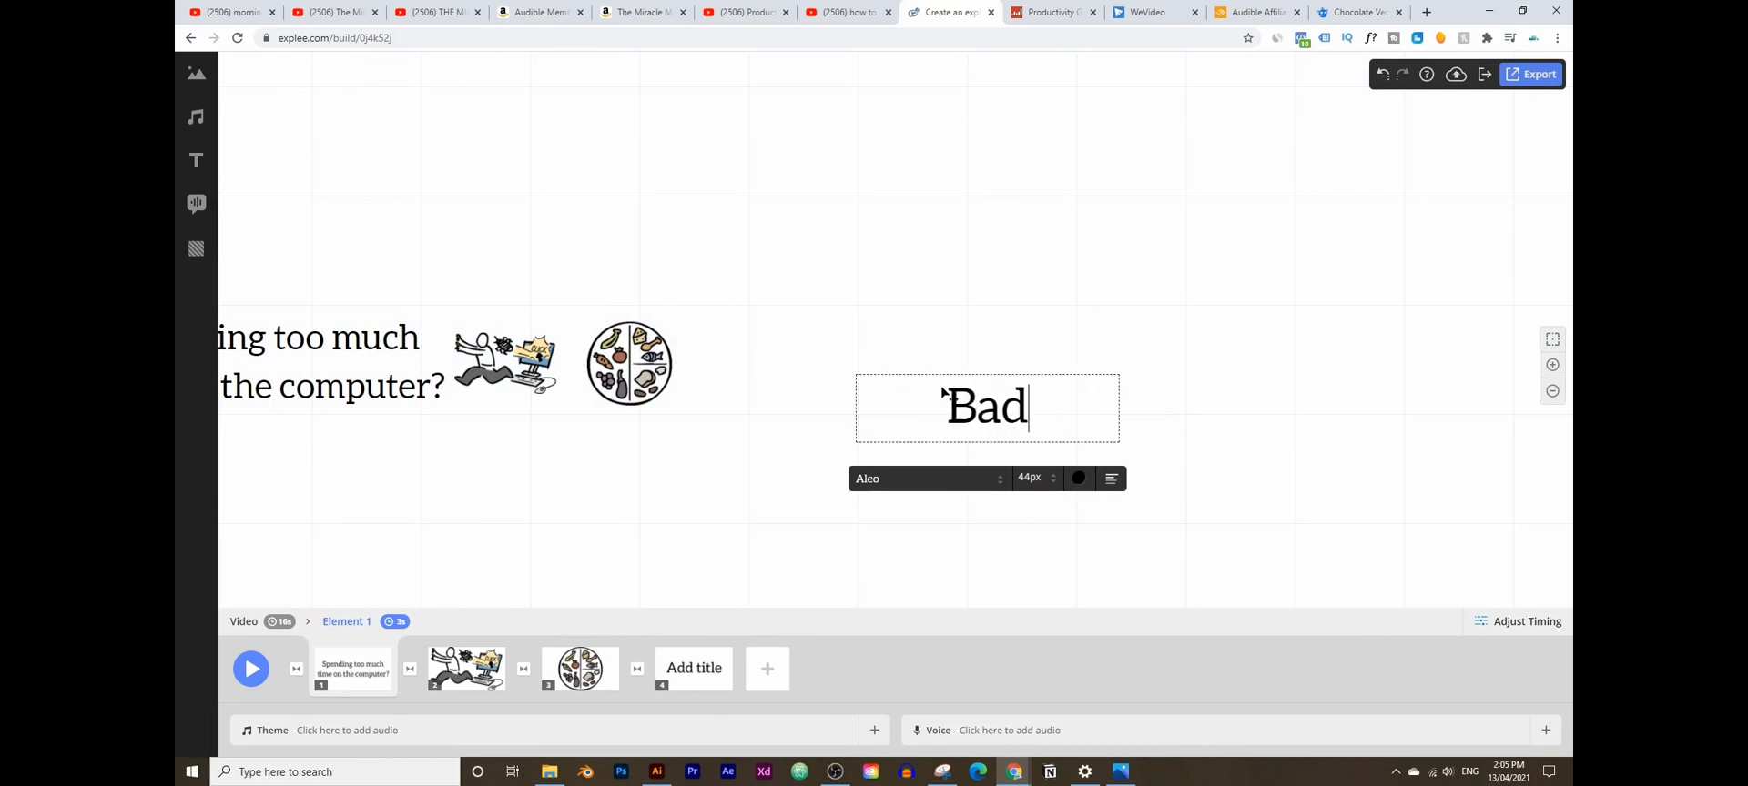
{"action": "type", "text": " eating habits"}
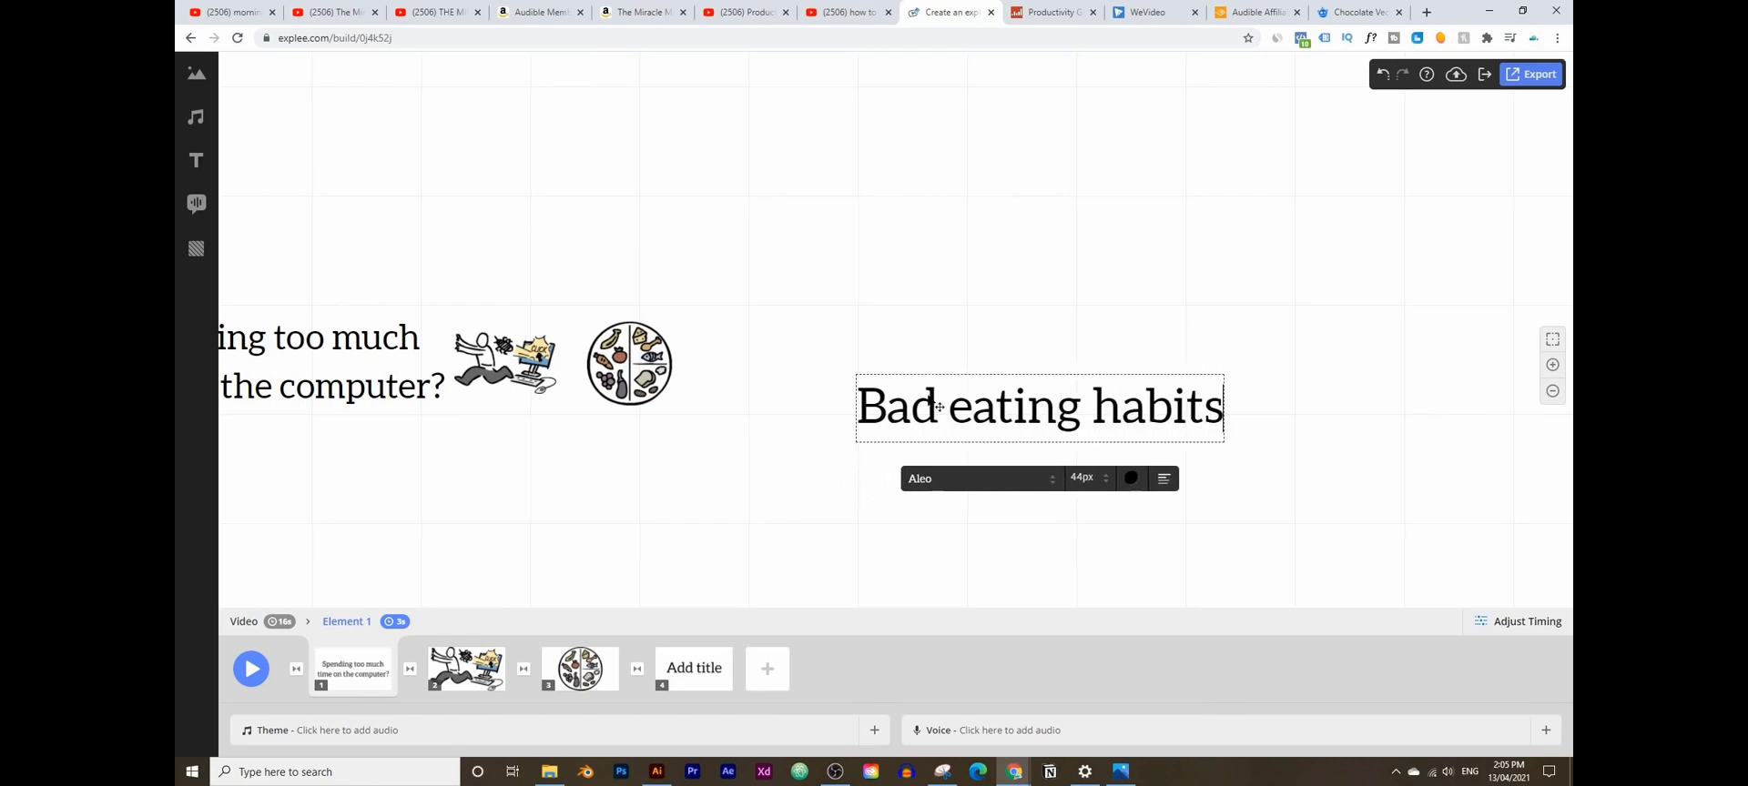
{"action": "left_click", "coordinate": [802, 301]}
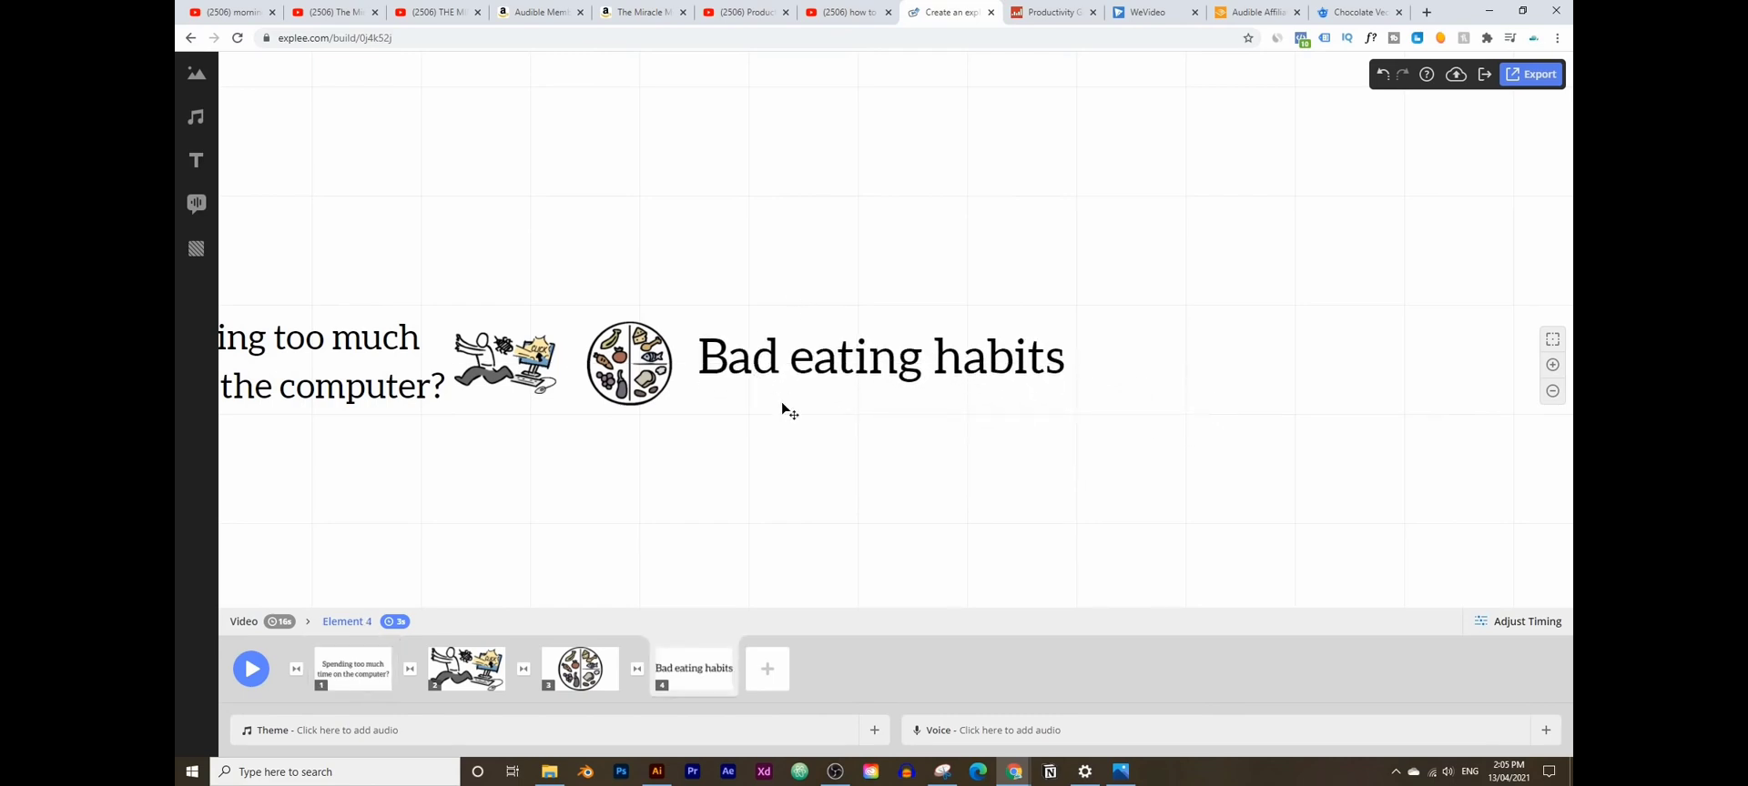
{"action": "left_click", "coordinate": [559, 667]}
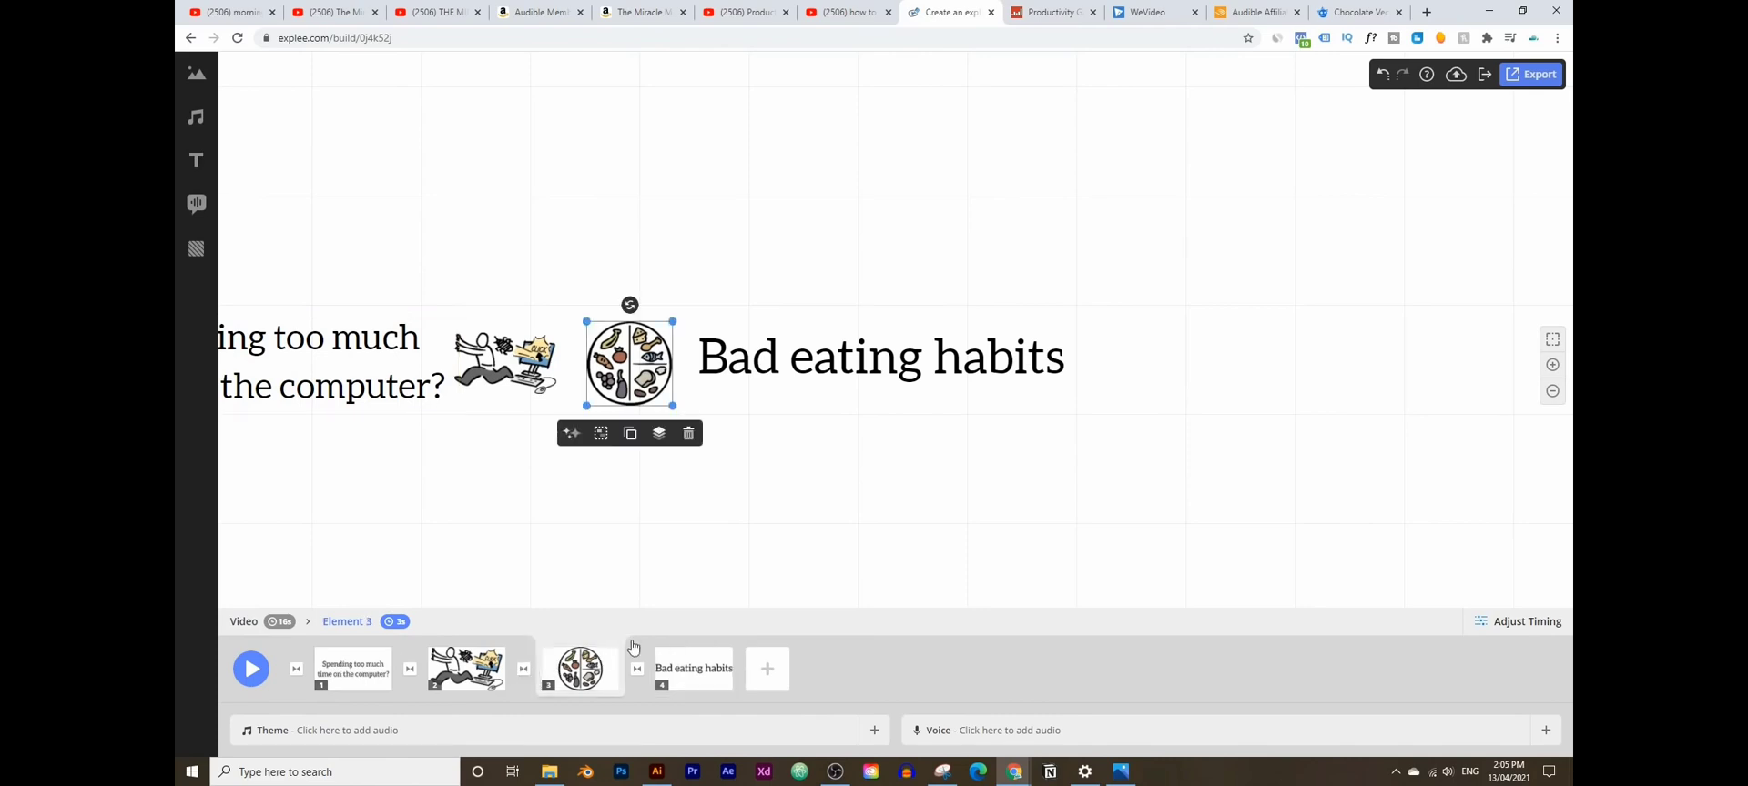
- Preview the video, then set 'Straight ahead' as the theme music and close the music library
{"action": "left_click", "coordinate": [251, 669]}
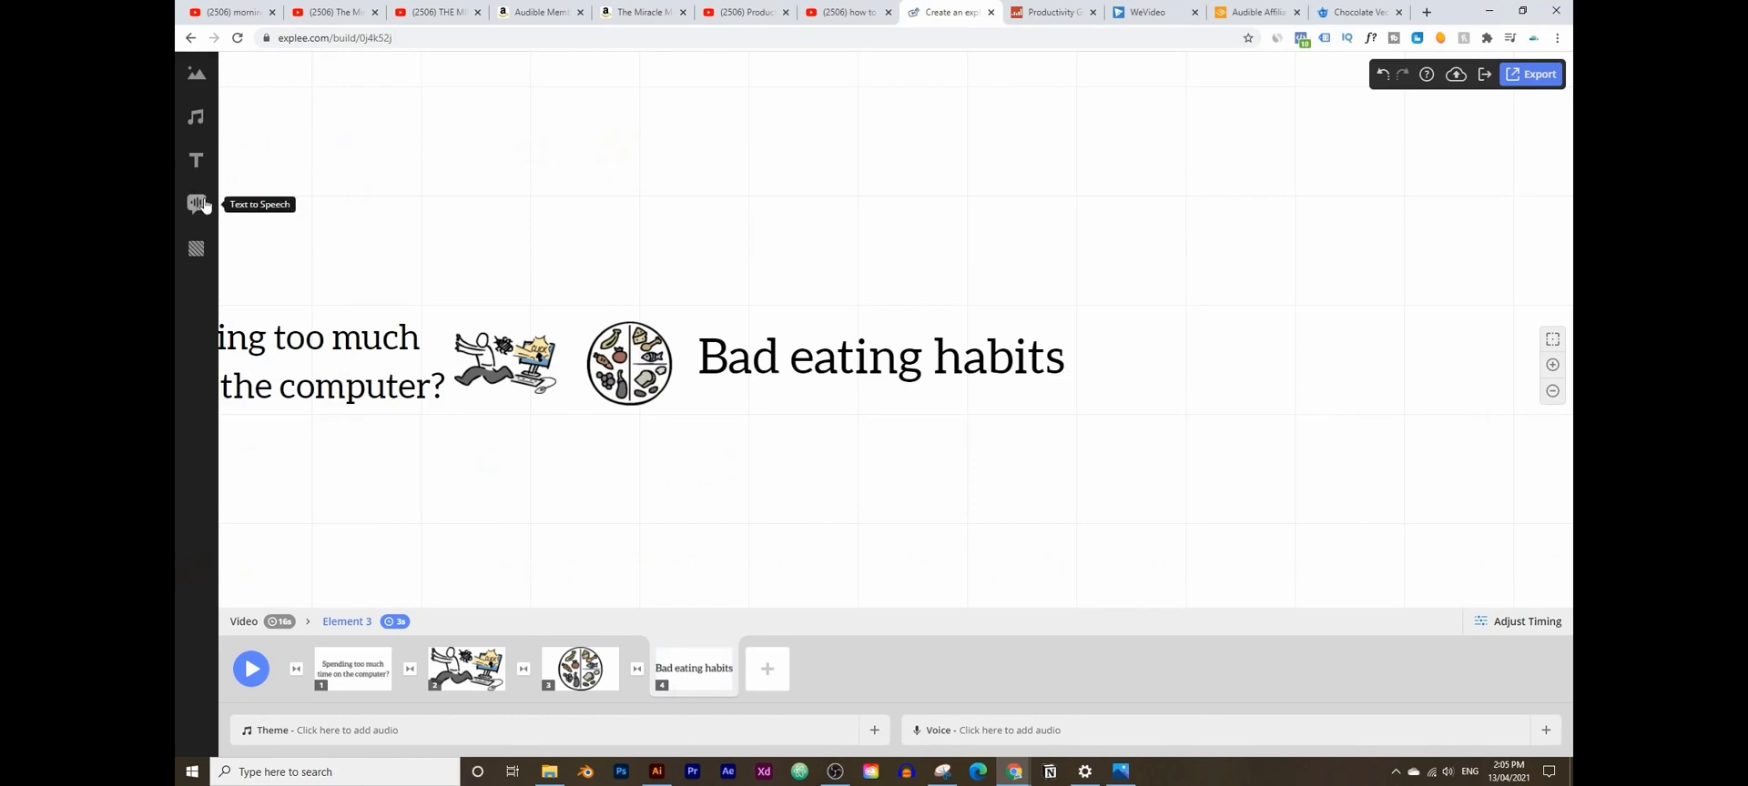
{"action": "left_click", "coordinate": [195, 117]}
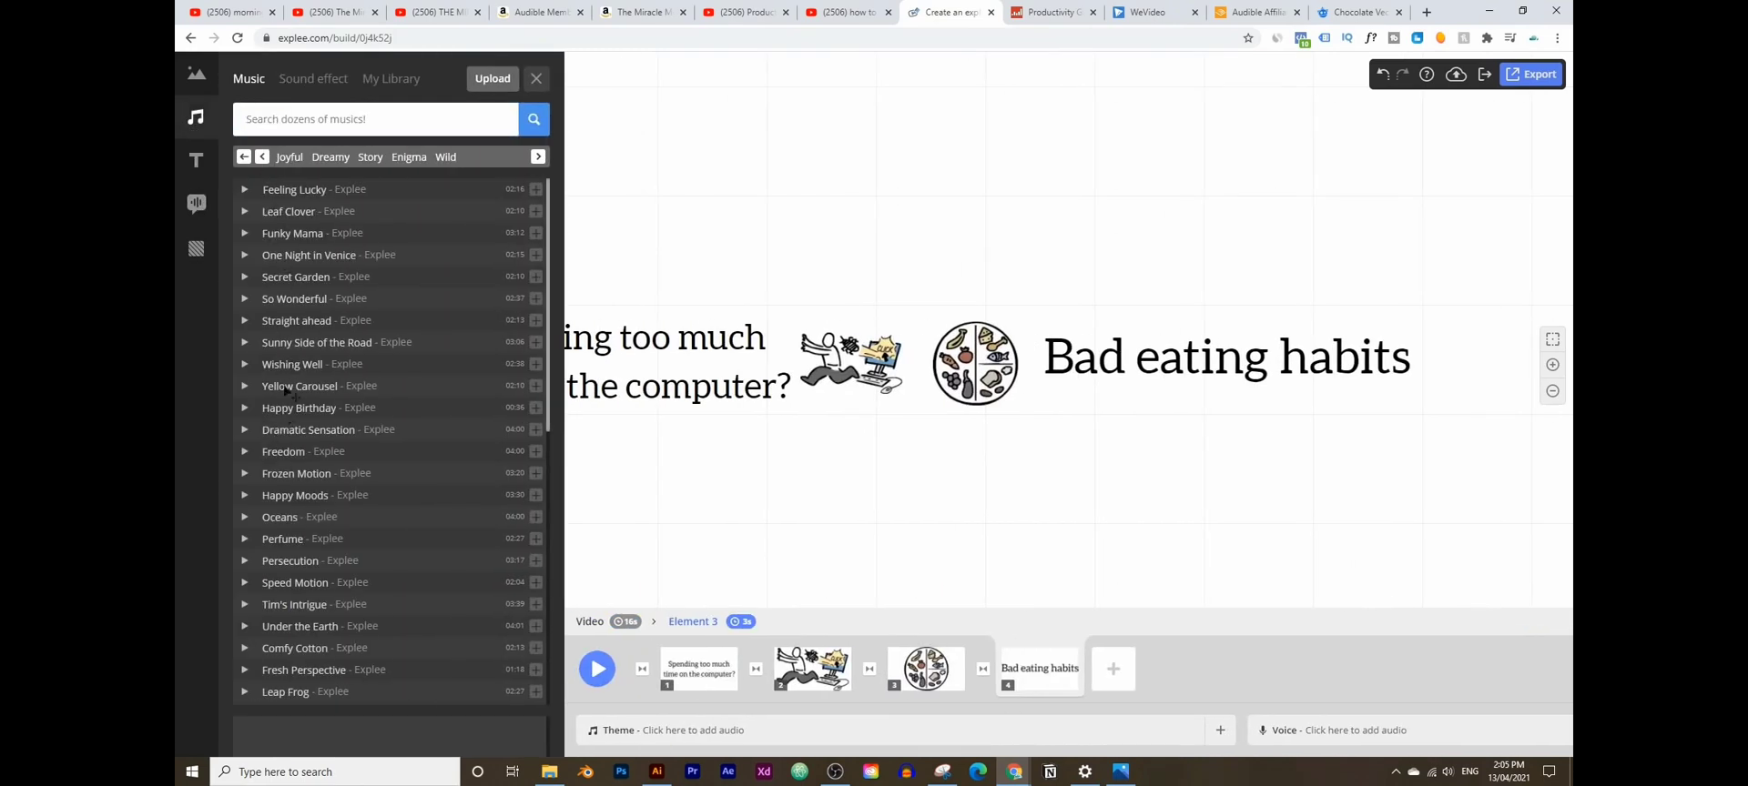
{"action": "left_click", "coordinate": [244, 322]}
{"action": "left_click", "coordinate": [244, 323]}
{"action": "left_click_drag", "start_coordinate": [290, 324], "coordinate": [402, 734]}
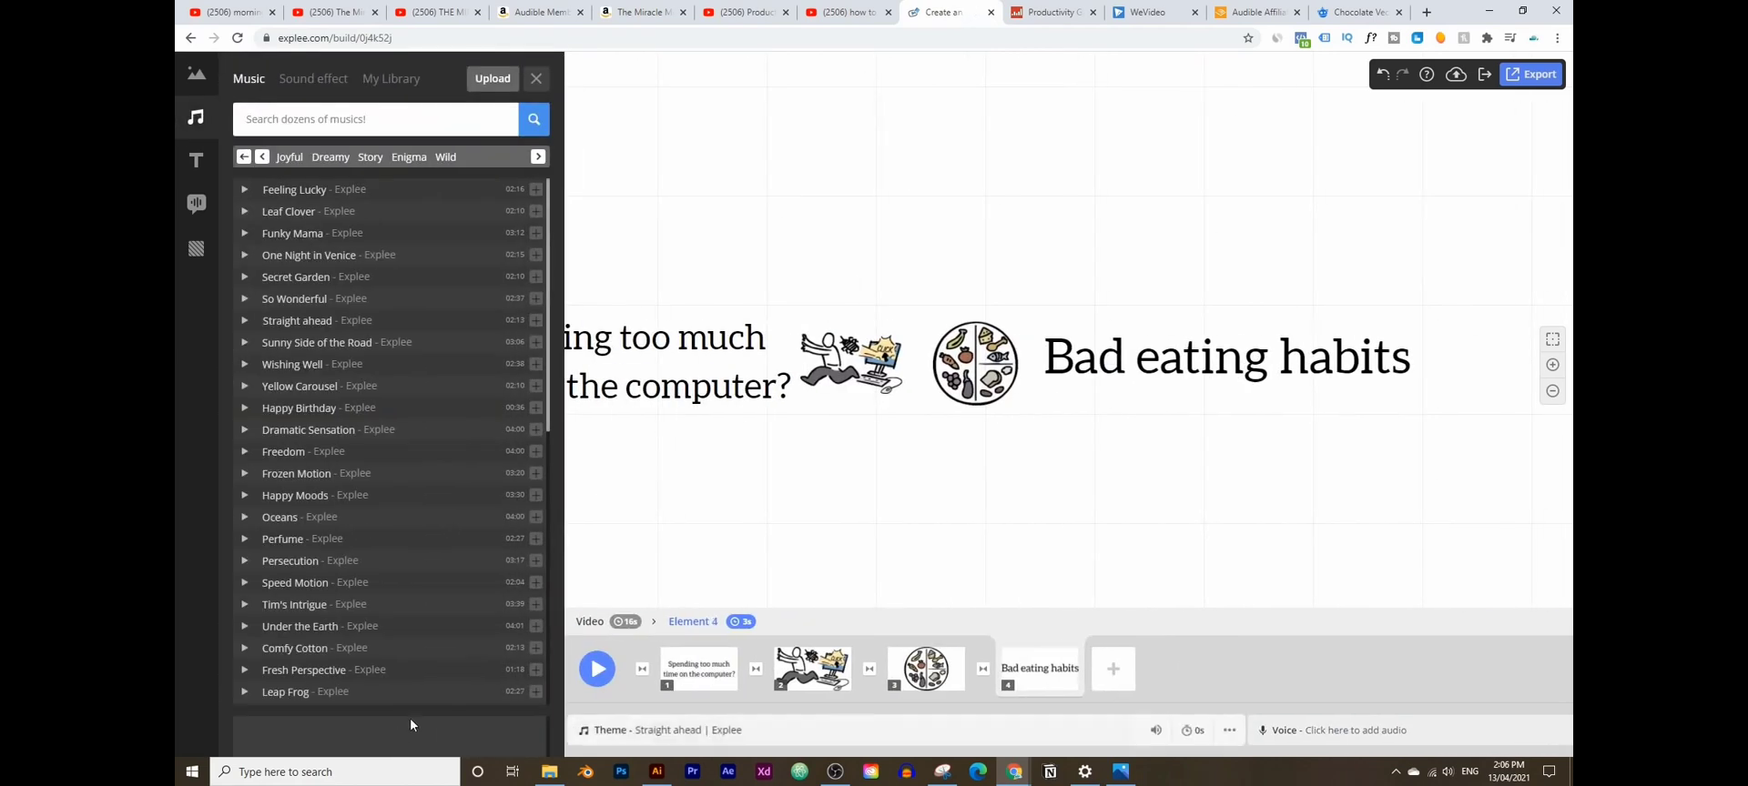
{"action": "left_click", "coordinate": [947, 476]}
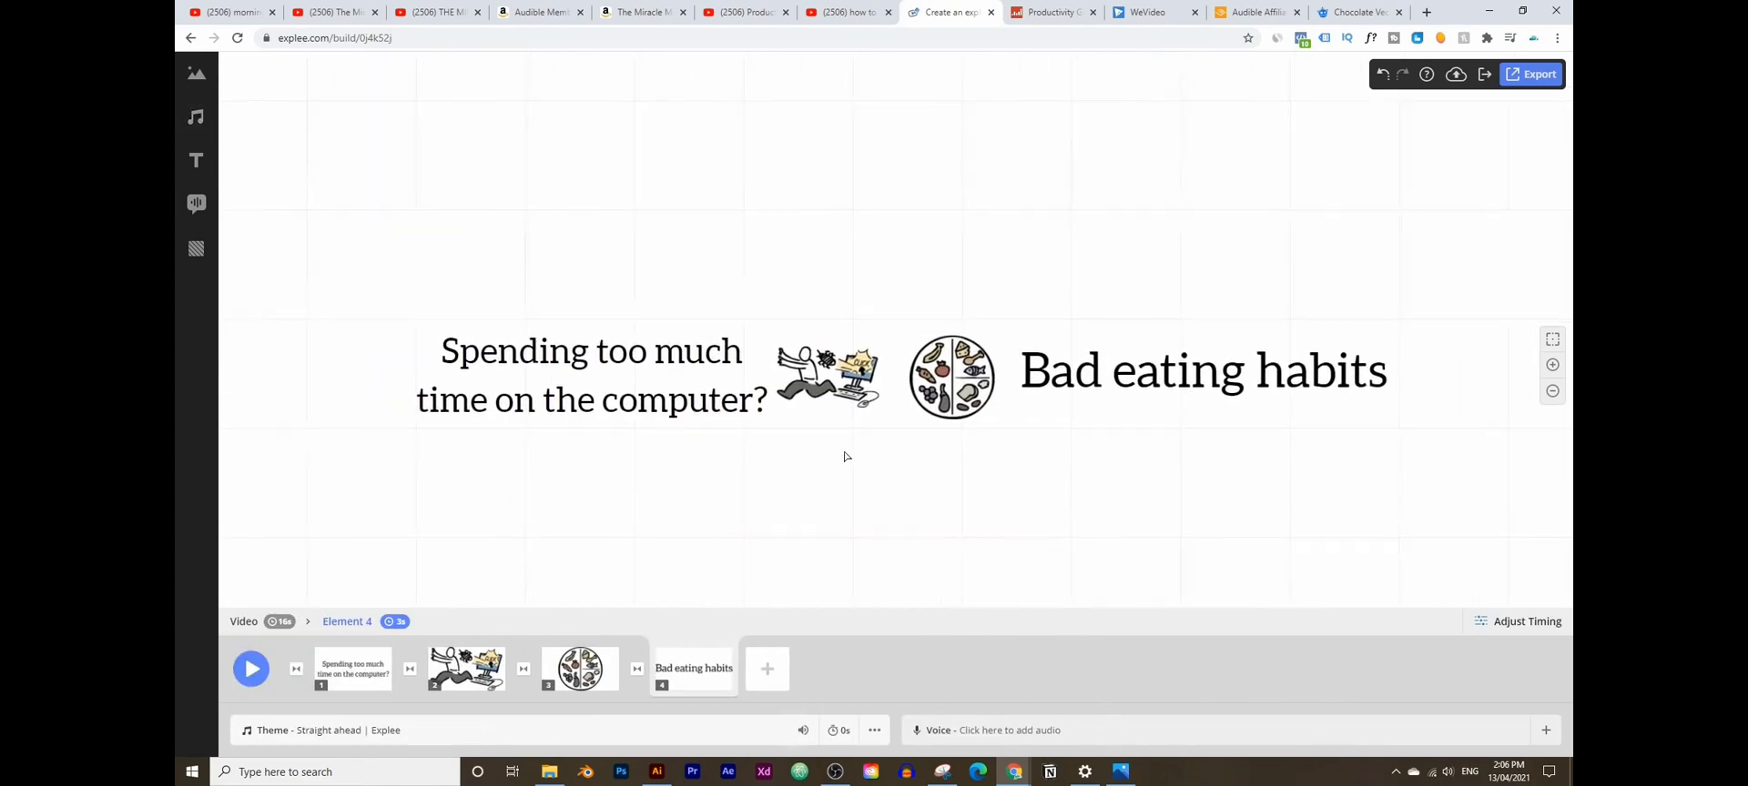
{"action": "left_click_drag", "start_coordinate": [845, 456], "coordinate": [826, 427]}
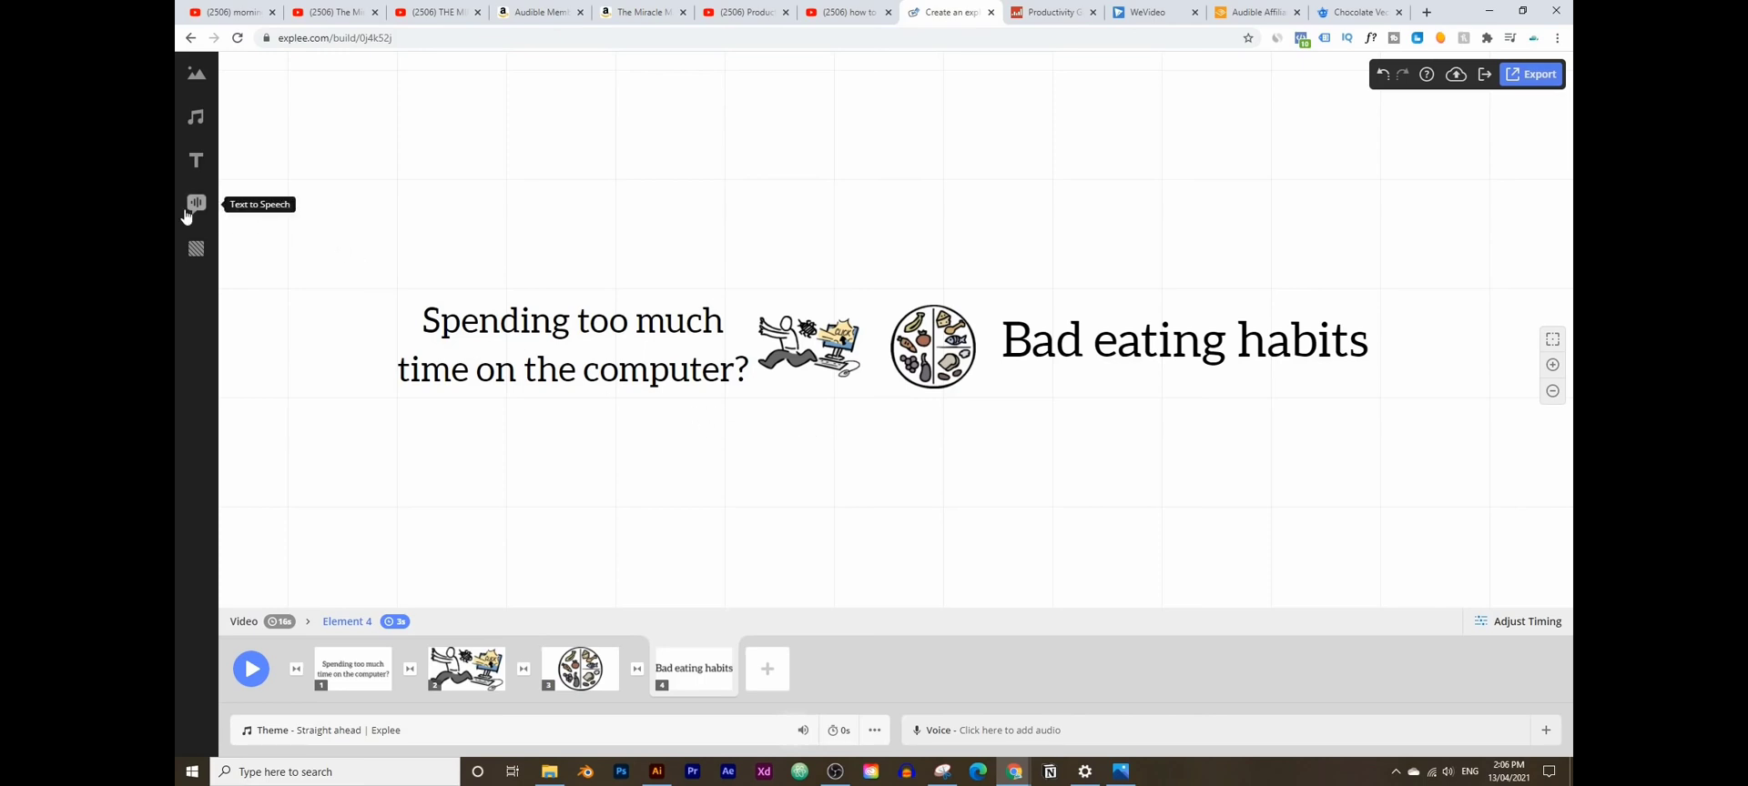
{"action": "left_click", "coordinate": [195, 205]}
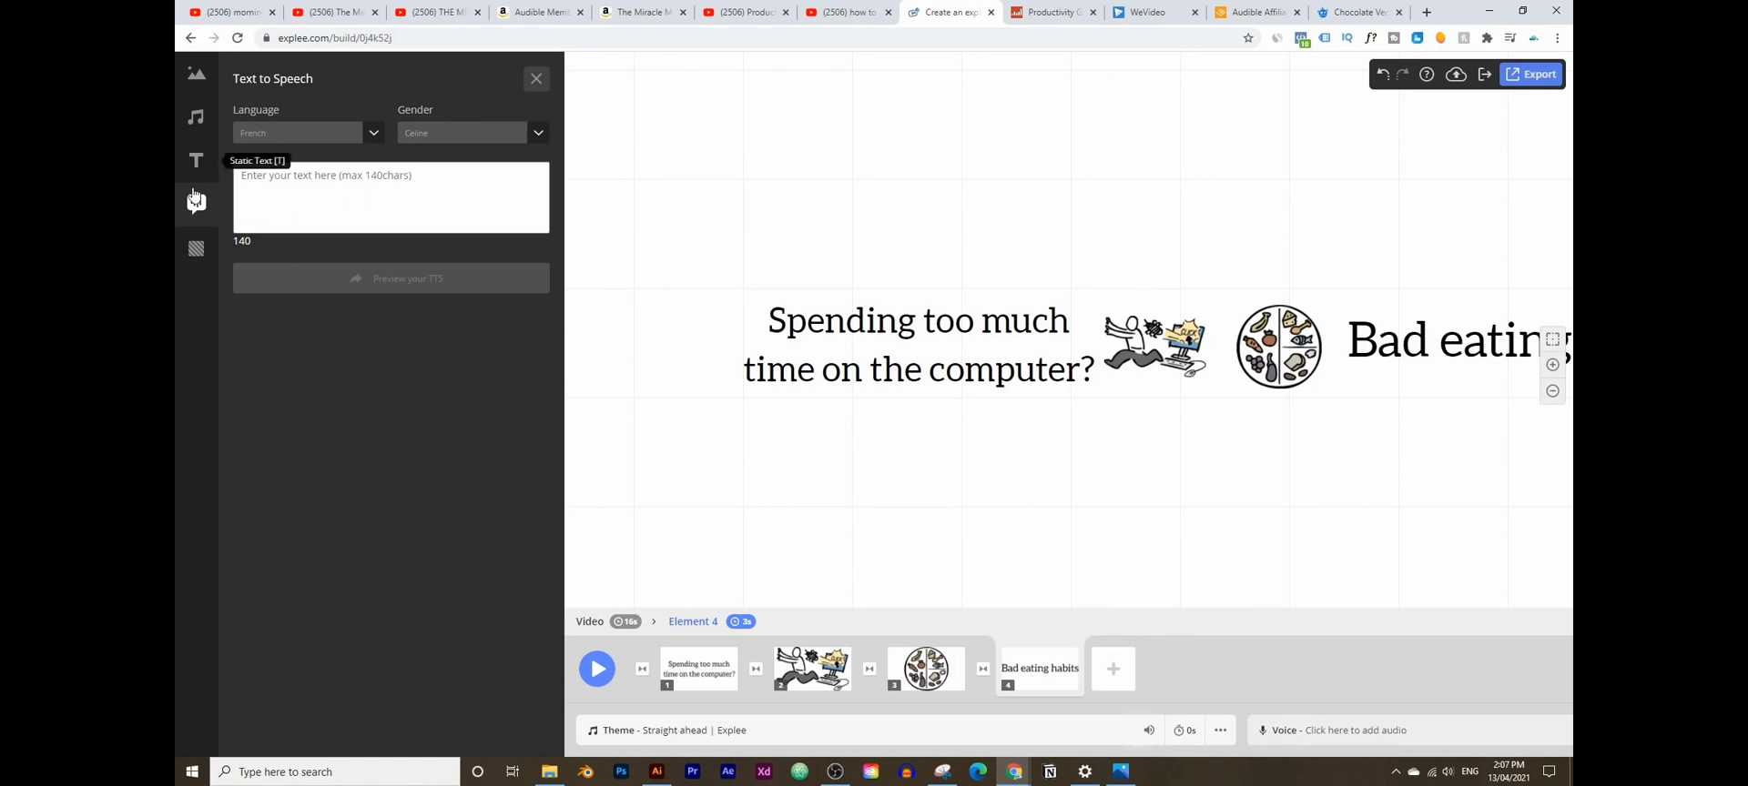
{"action": "left_click", "coordinate": [1265, 477]}
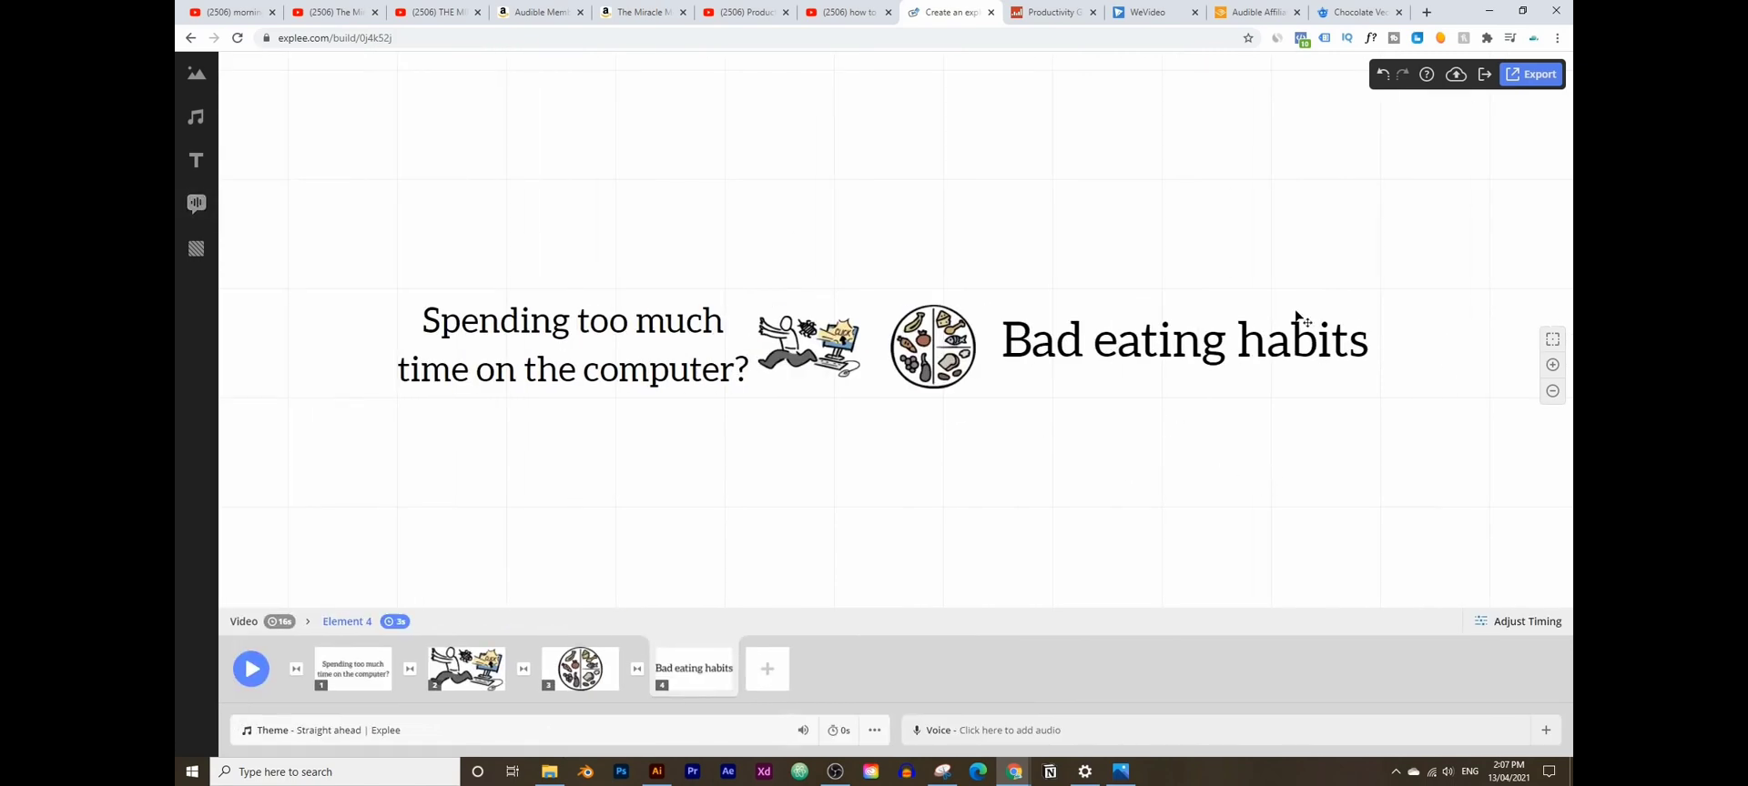
- Export the video in High quality (720p), then bring the Atomic Habits window forward
{"action": "left_click", "coordinate": [1516, 77]}
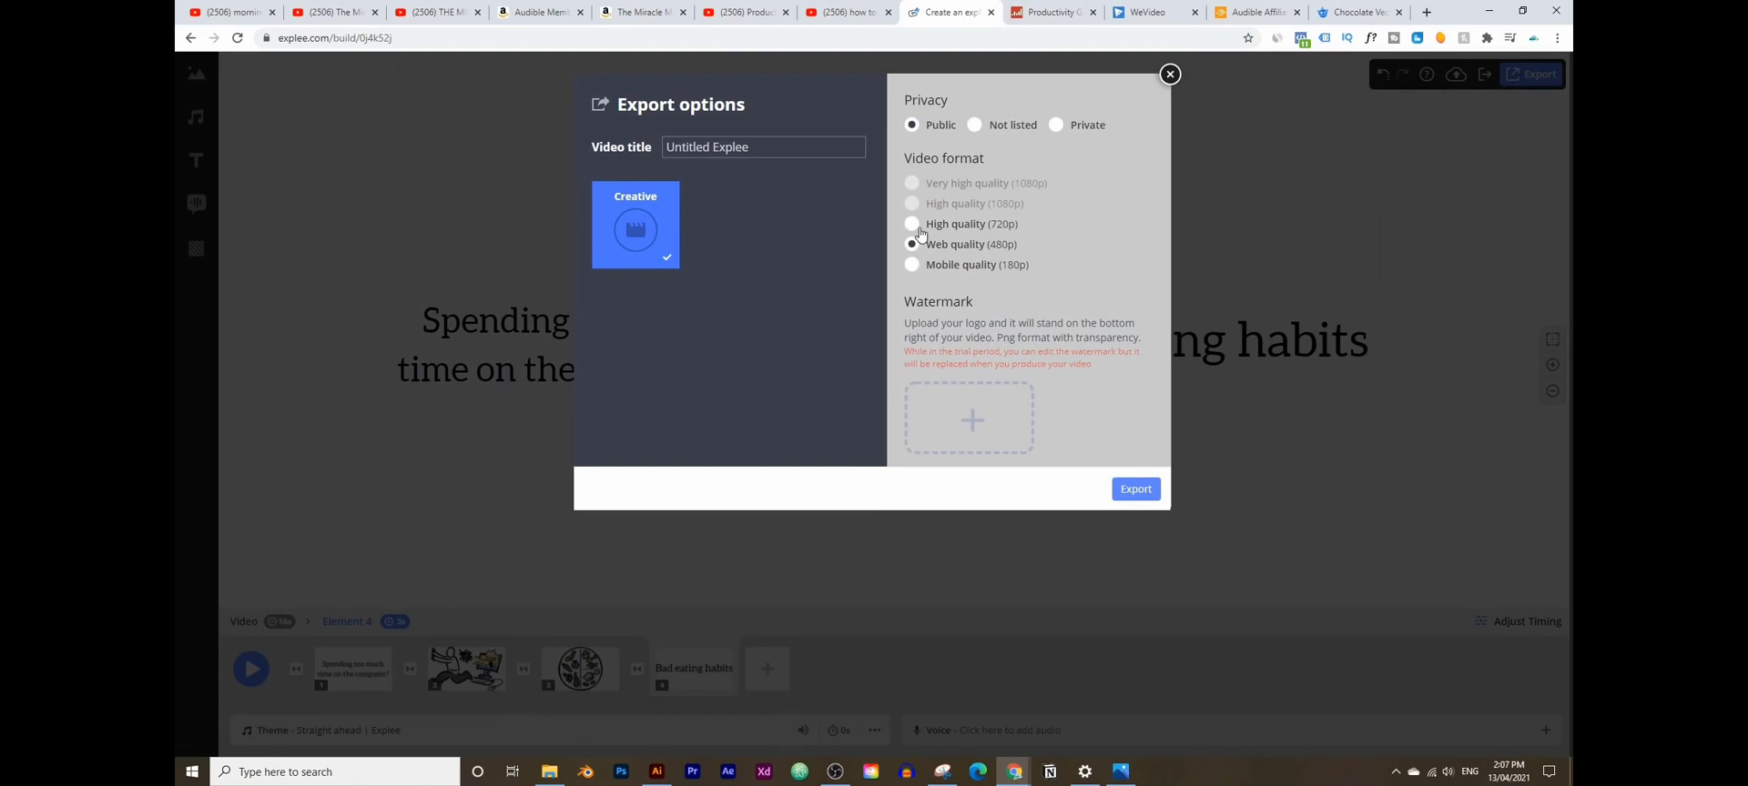
{"action": "left_click", "coordinate": [912, 225]}
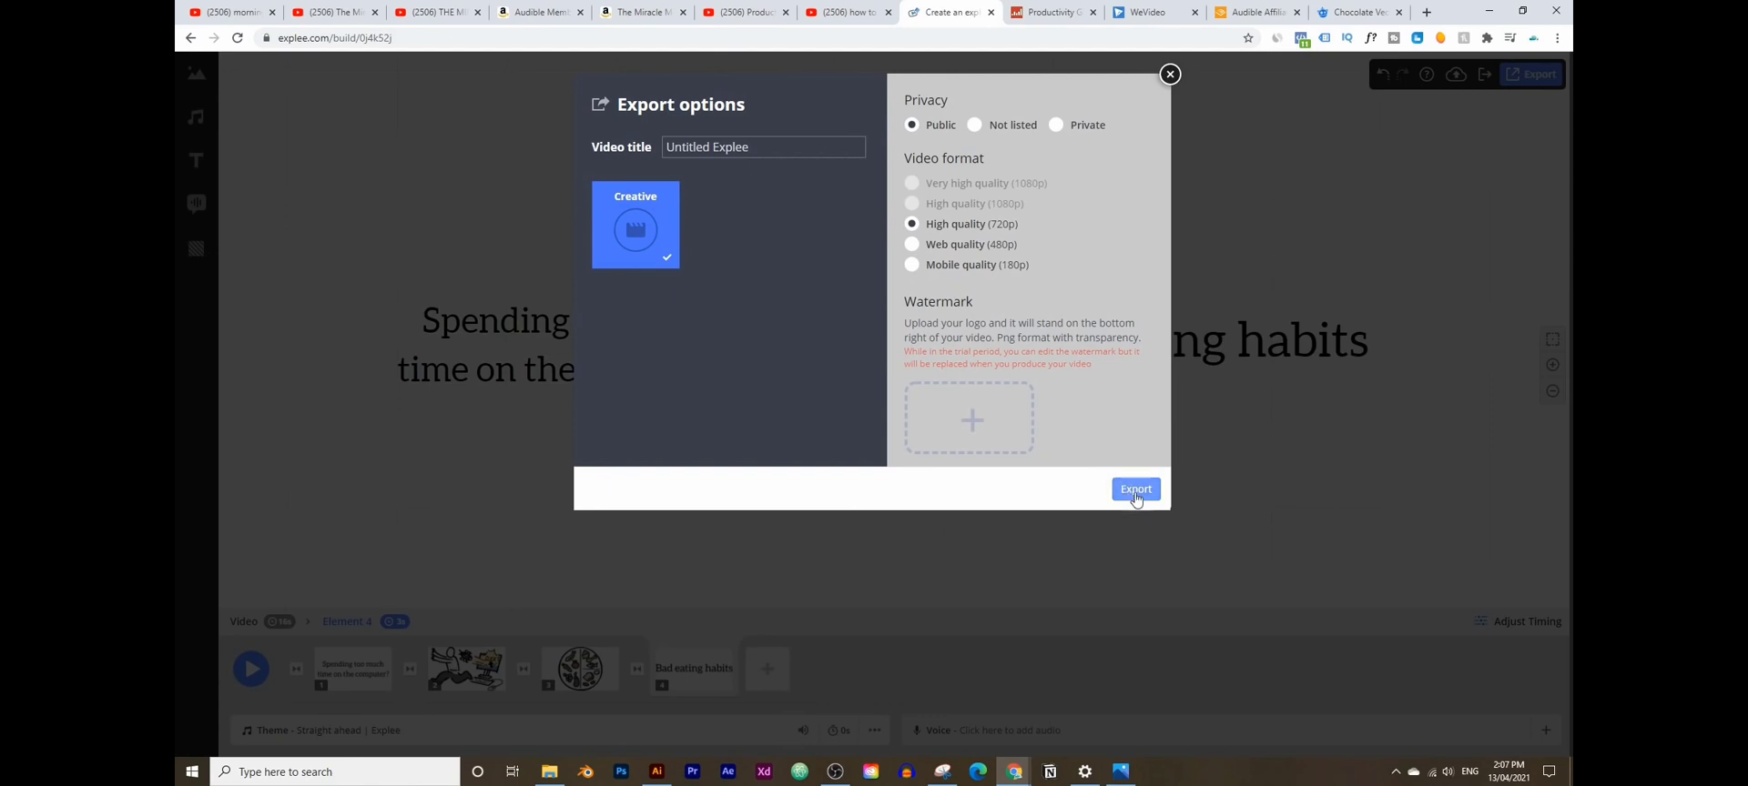
{"action": "left_click", "coordinate": [1129, 490]}
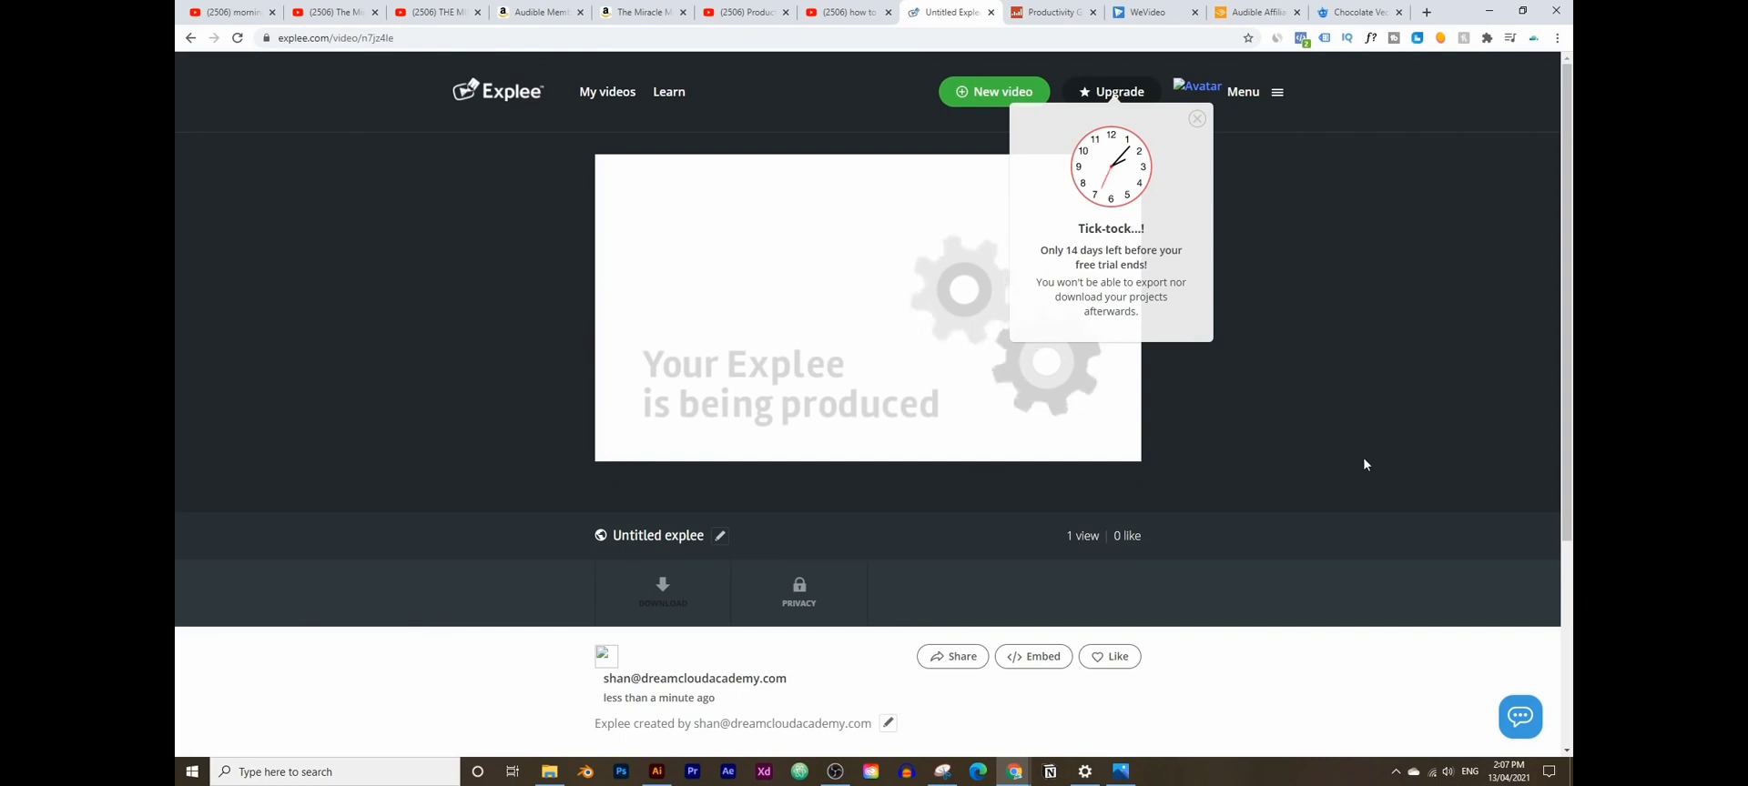
{"action": "mouse_move", "coordinate": [1014, 772]}
{"action": "left_click", "coordinate": [1114, 719]}
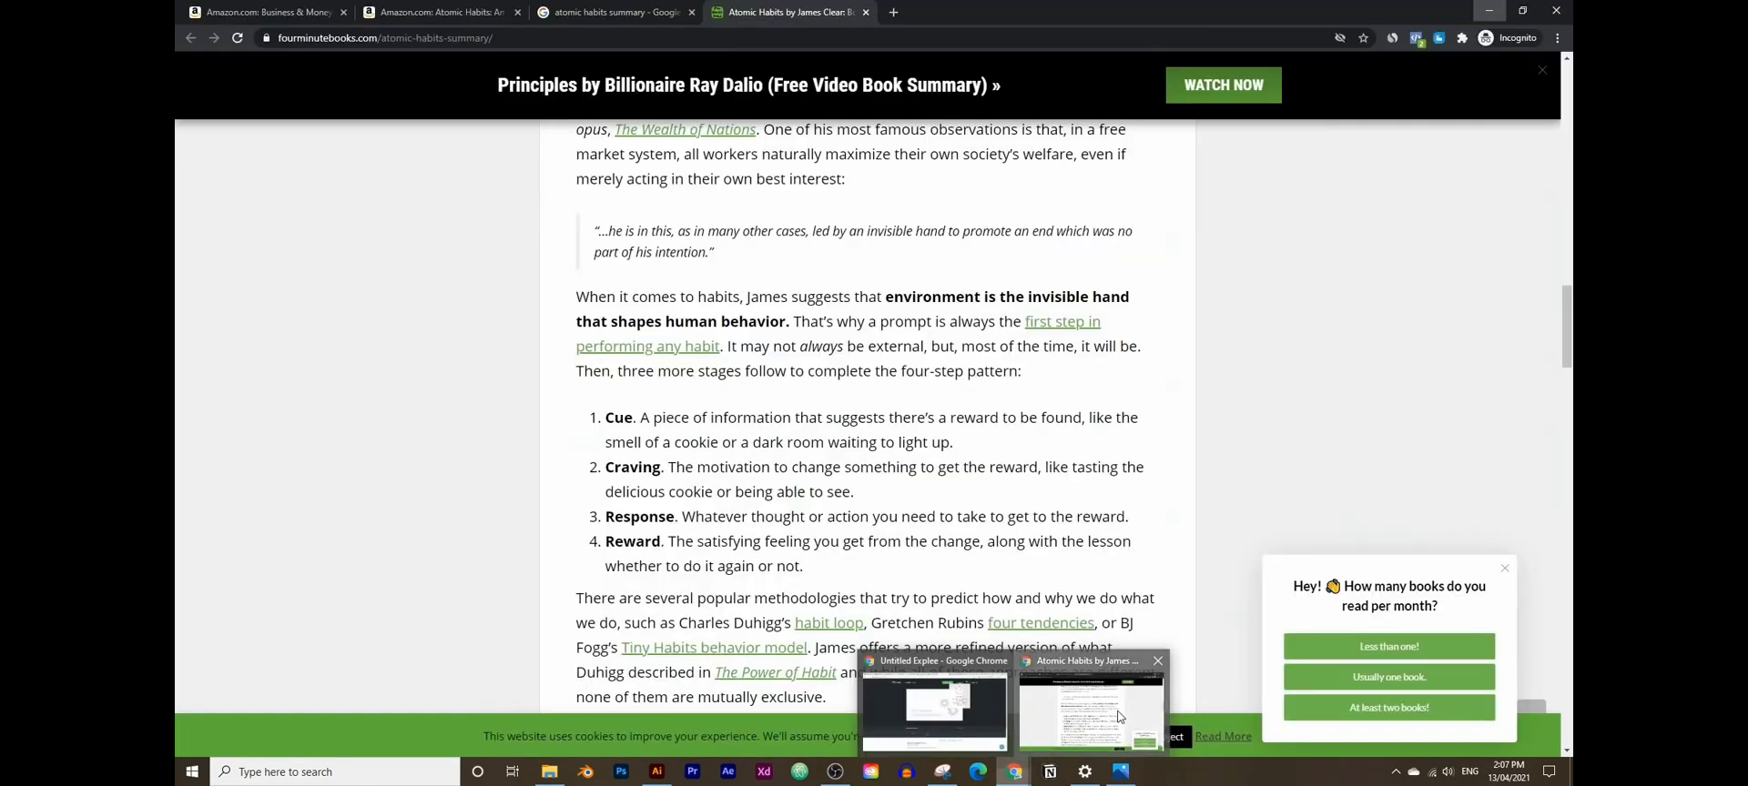
- Search 'explee' in a new incognito tab, opening explee.com while keeping the results tab
{"action": "left_click", "coordinate": [895, 13]}
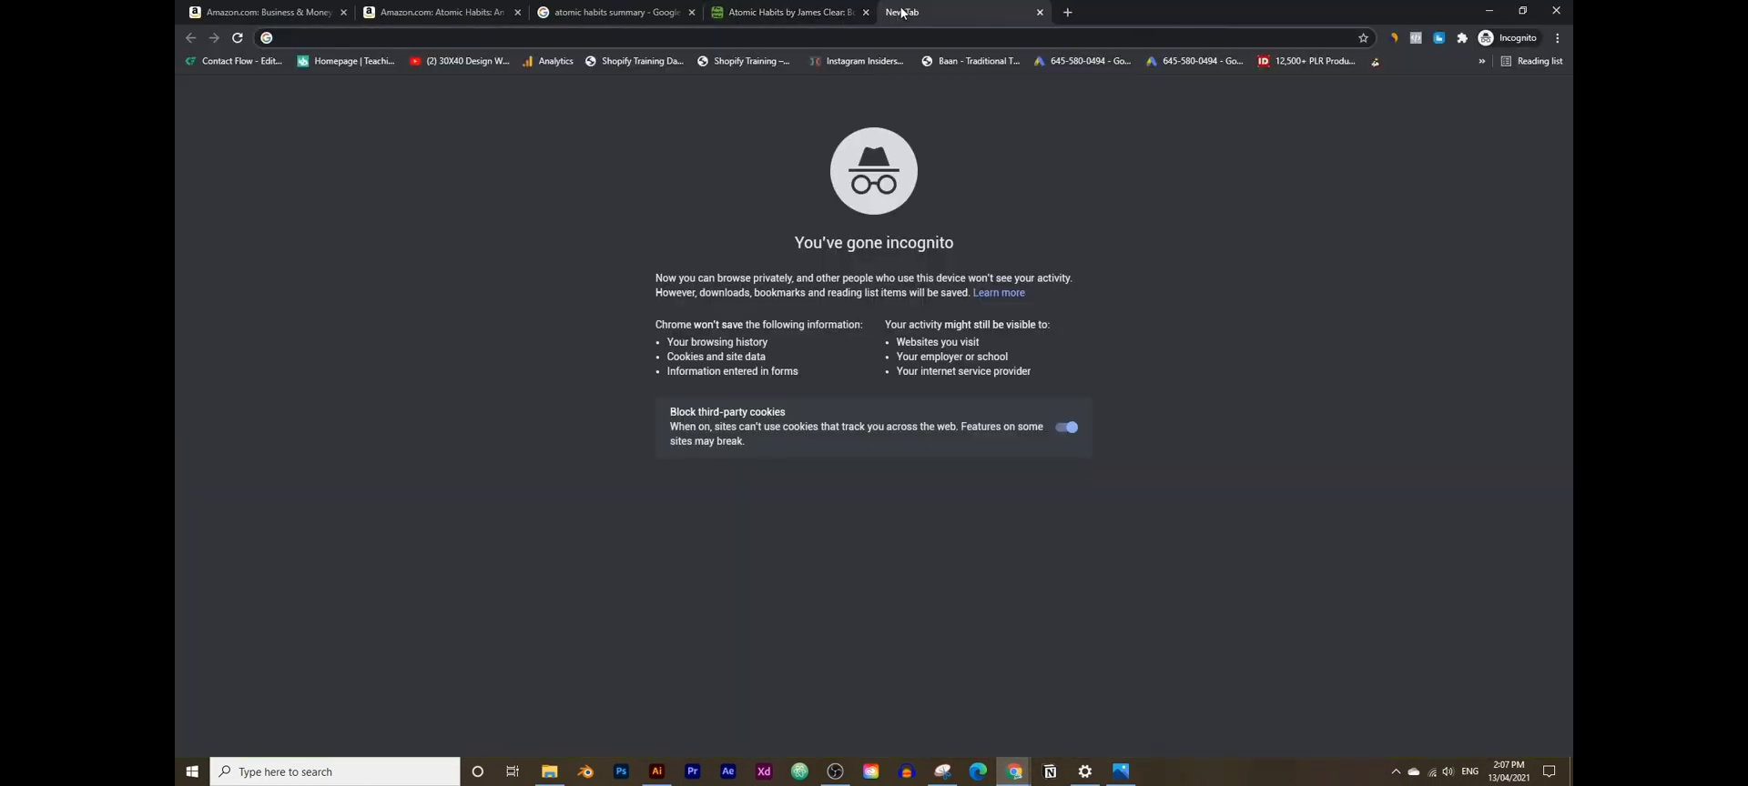
{"action": "type", "text": "exp"}
{"action": "key", "text": "Return"}
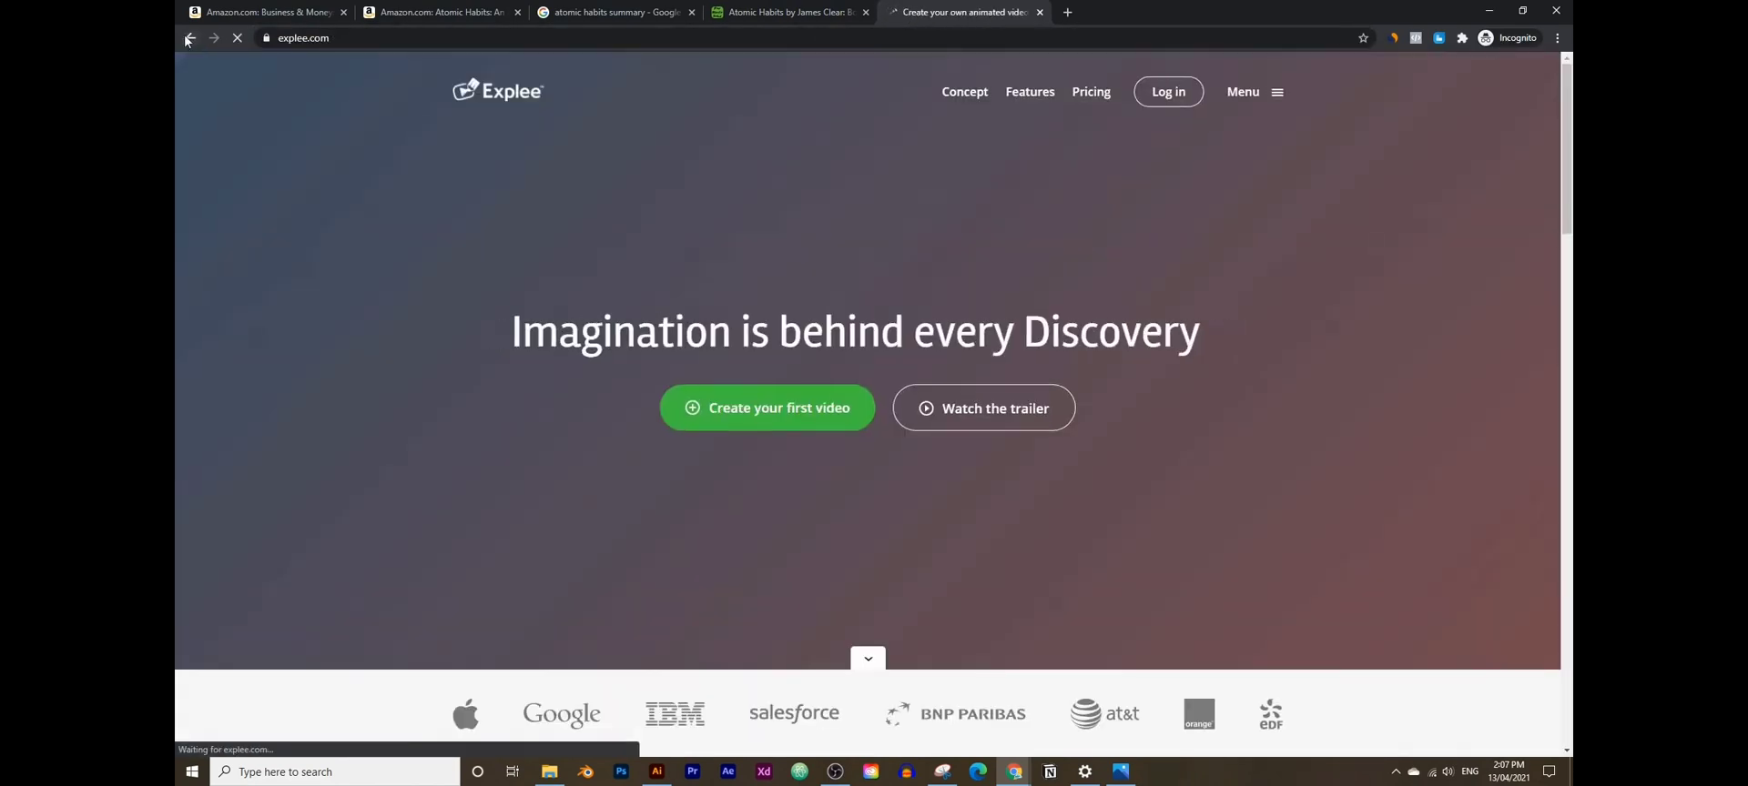
{"action": "middle_click", "coordinate": [191, 38]}
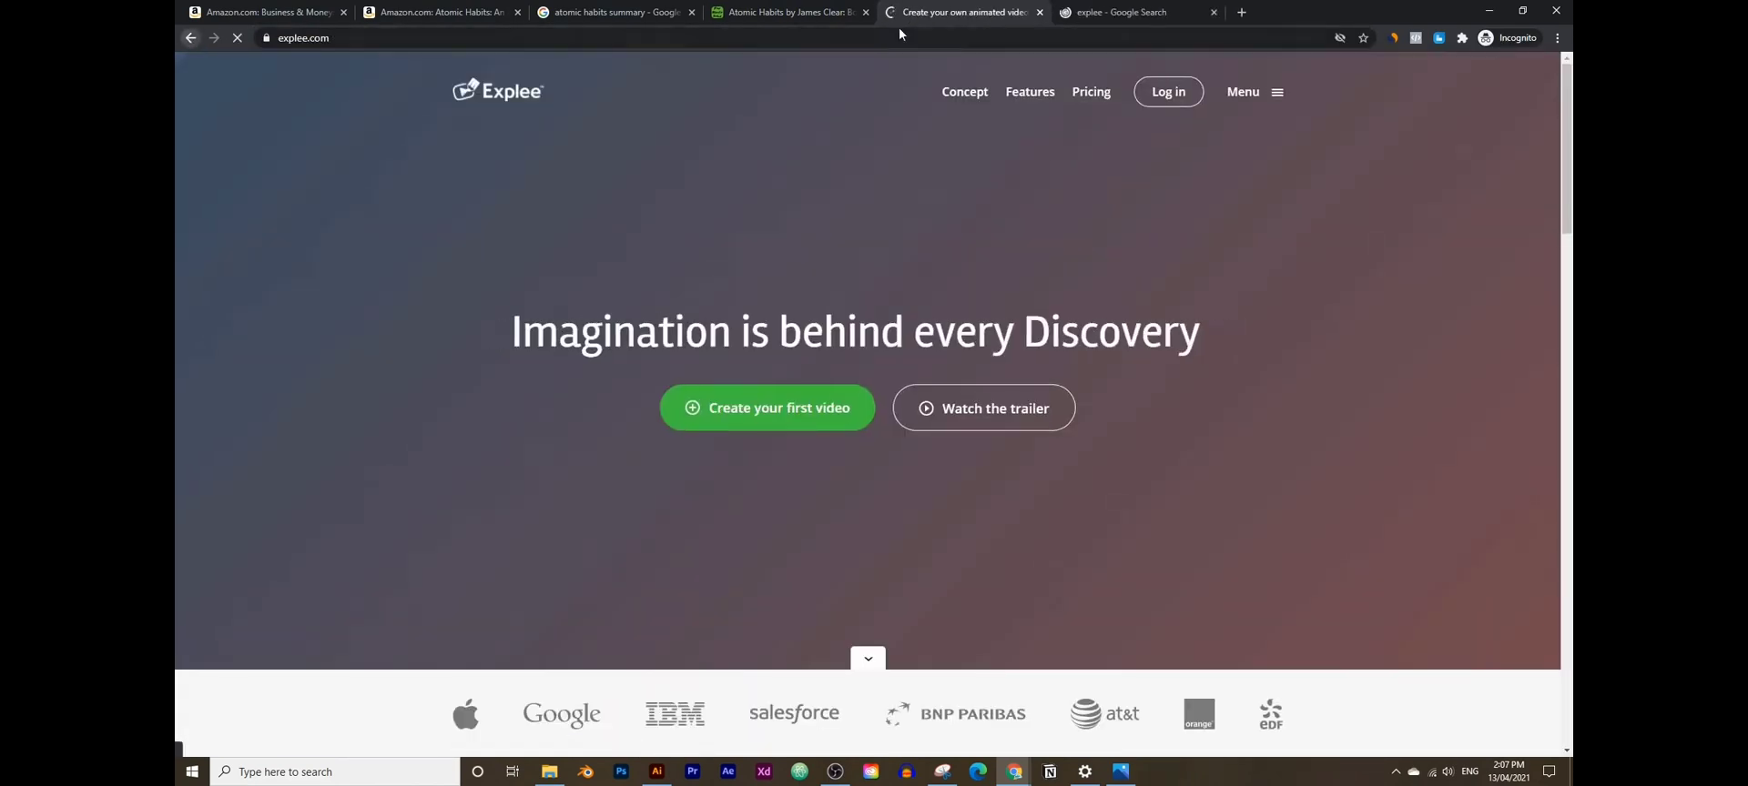
{"action": "left_click", "coordinate": [1121, 12]}
{"action": "left_click_drag", "start_coordinate": [388, 80], "coordinate": [252, 82]}
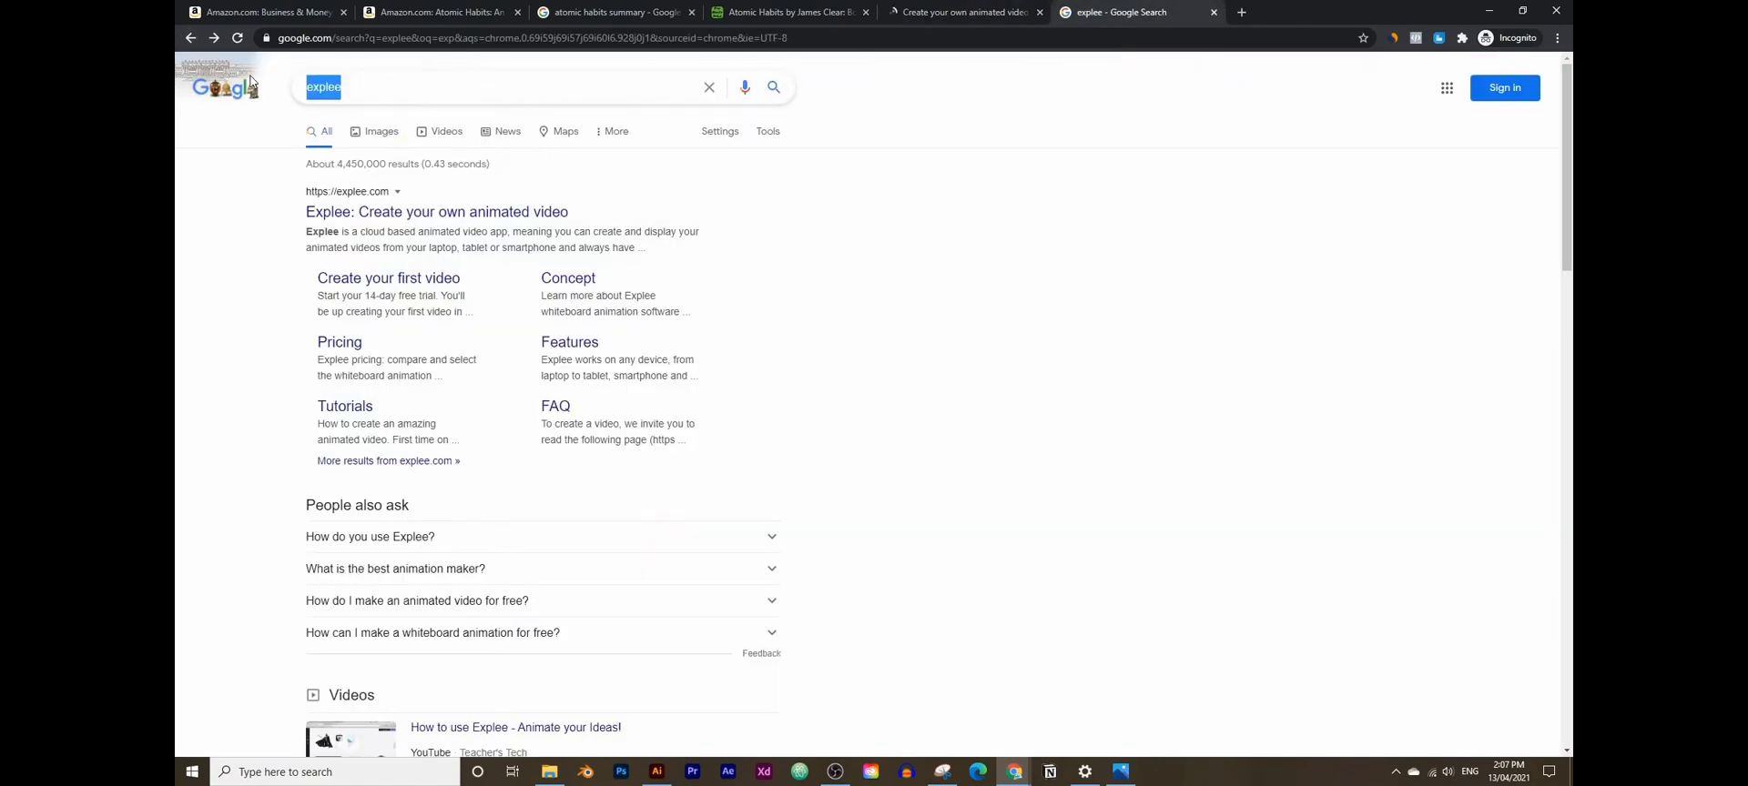
- Copy a disposable address from 10 Minute Mail and go back to the Explee tab
{"action": "type", "text": "10min"}
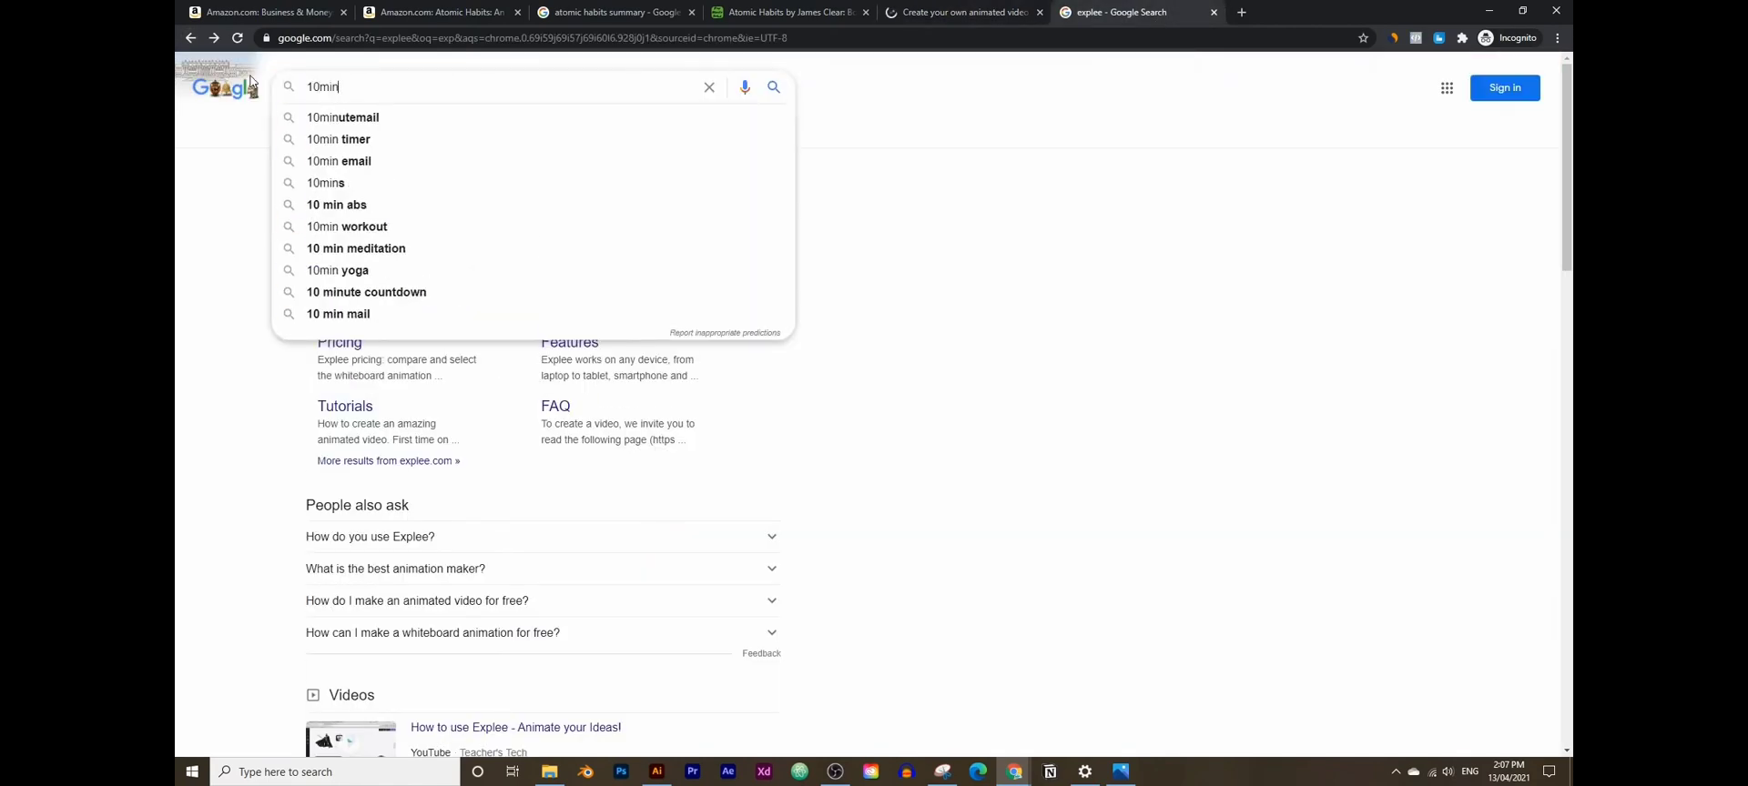
{"action": "key", "text": "Down"}
{"action": "key", "text": "Return"}
{"action": "left_click", "coordinate": [311, 218]}
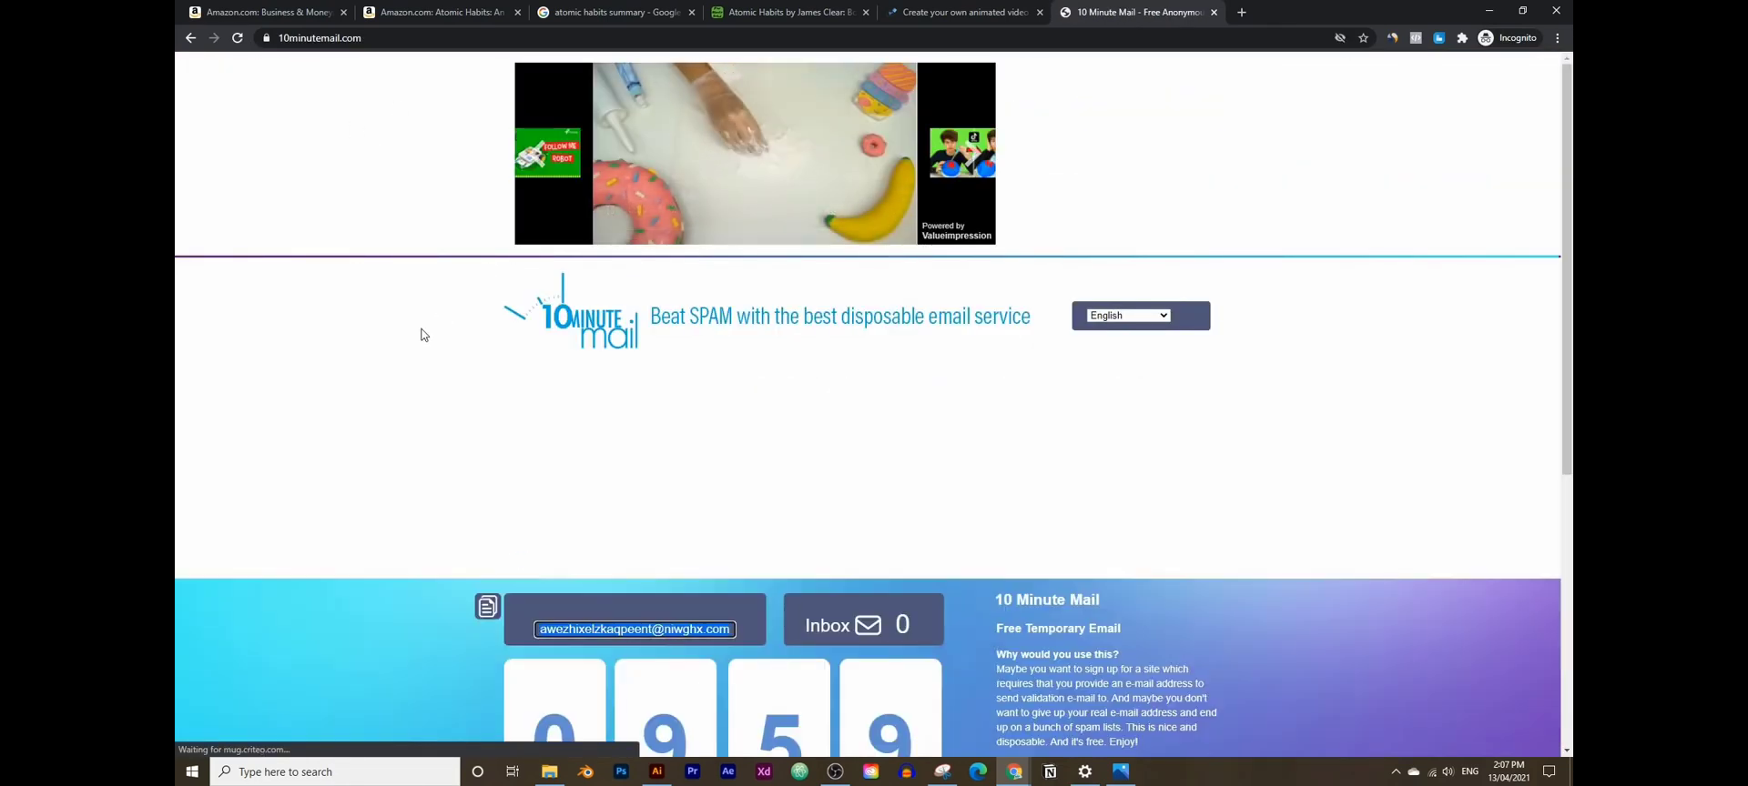
{"action": "scroll", "coordinate": [424, 335], "scroll_direction": "down", "scroll_amount": 1}
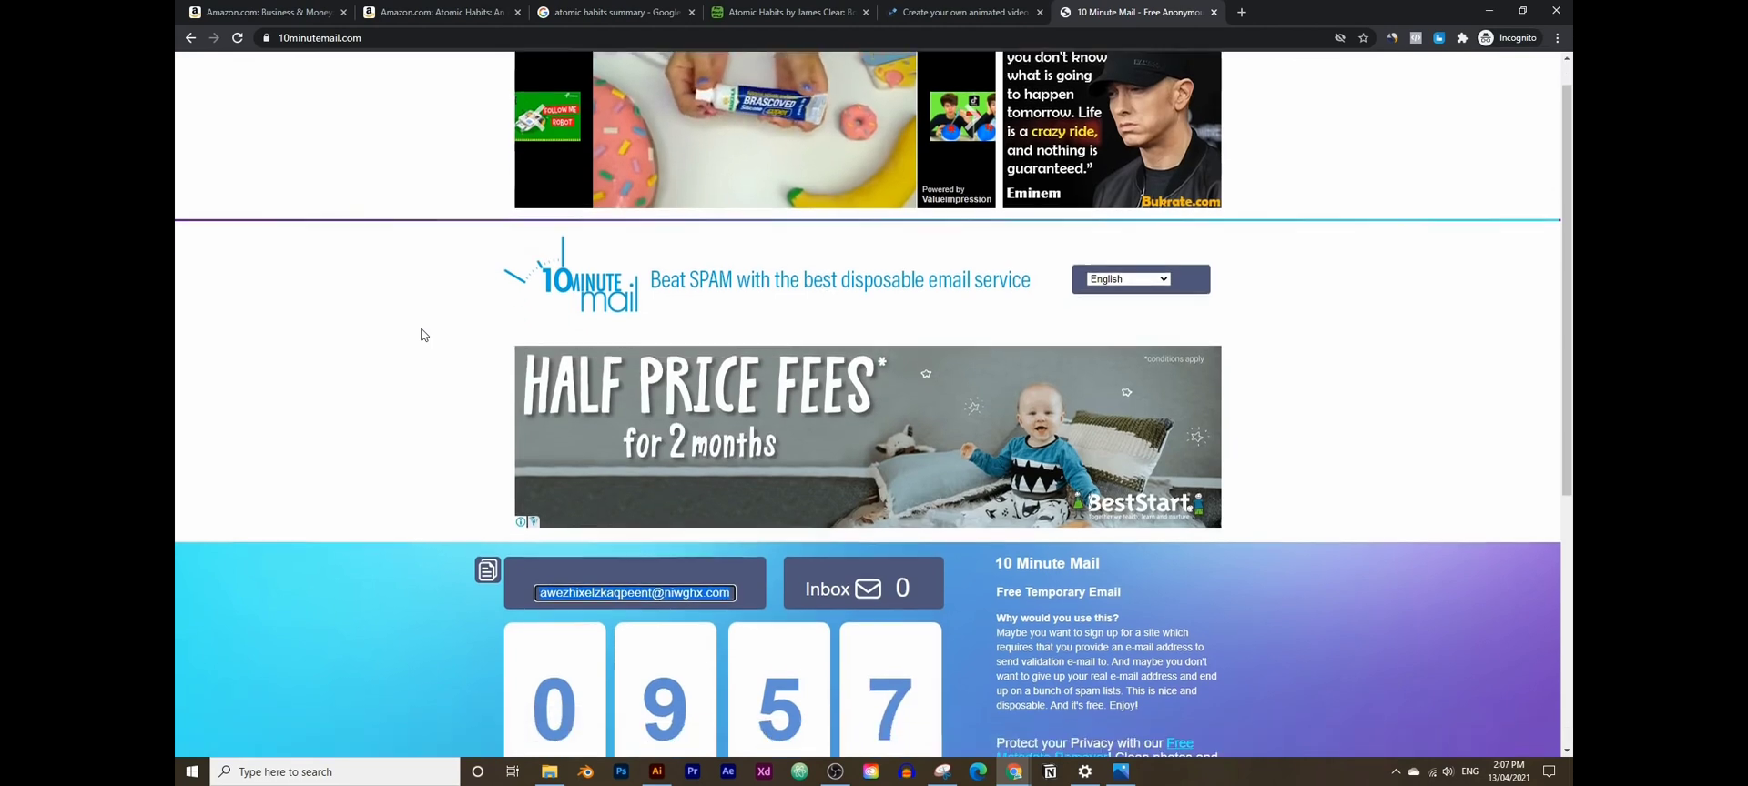
{"action": "scroll", "coordinate": [554, 435], "scroll_direction": "down", "scroll_amount": 3}
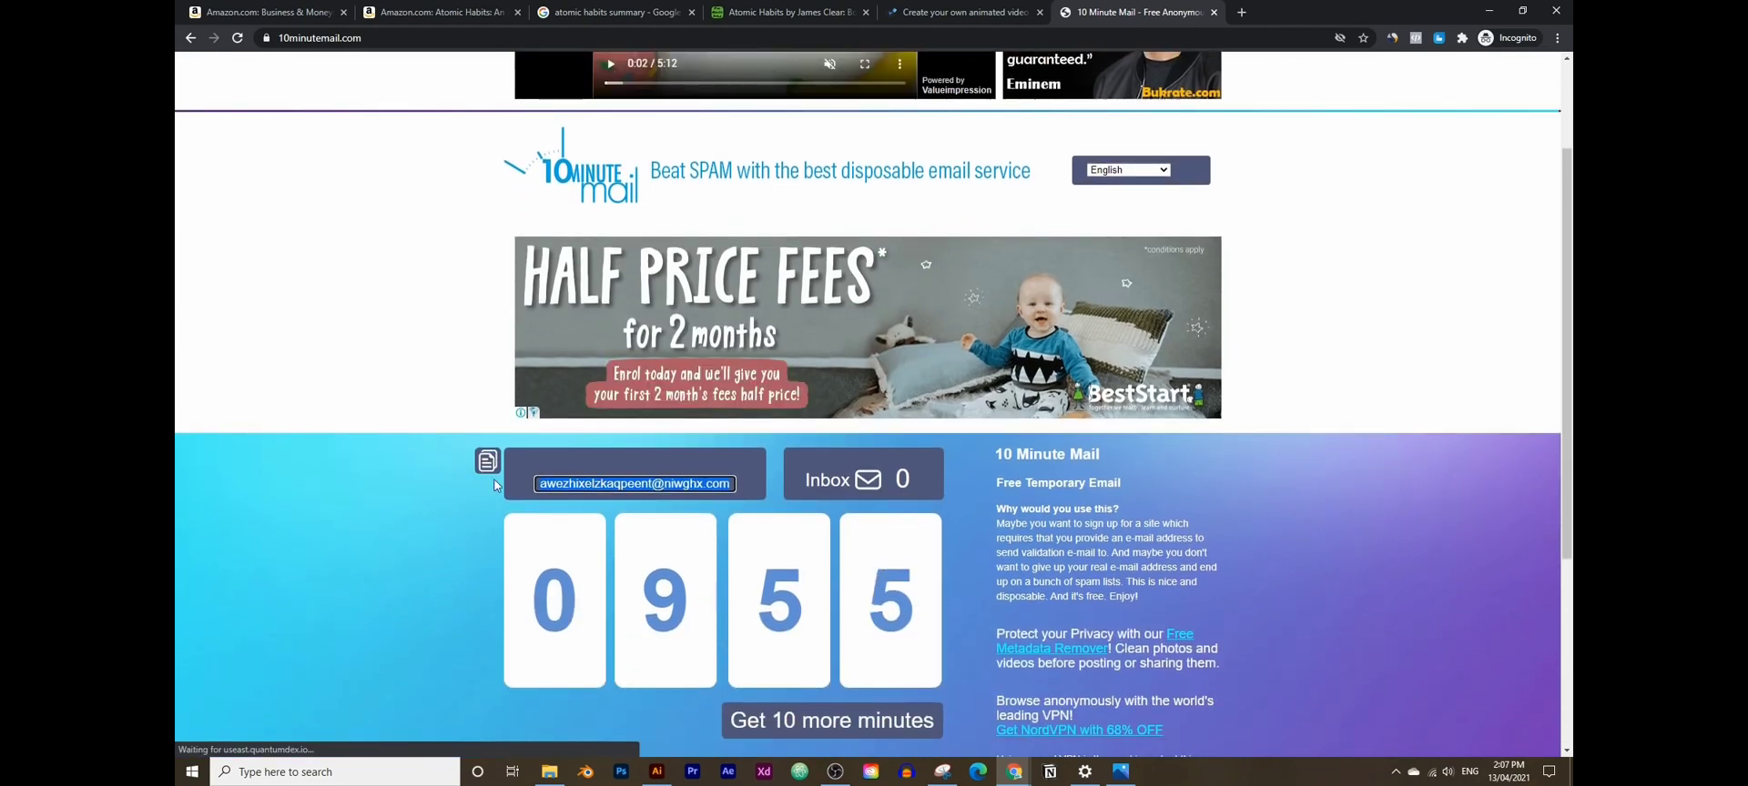
{"action": "right_click", "coordinate": [591, 483]}
{"action": "left_click", "coordinate": [631, 495]}
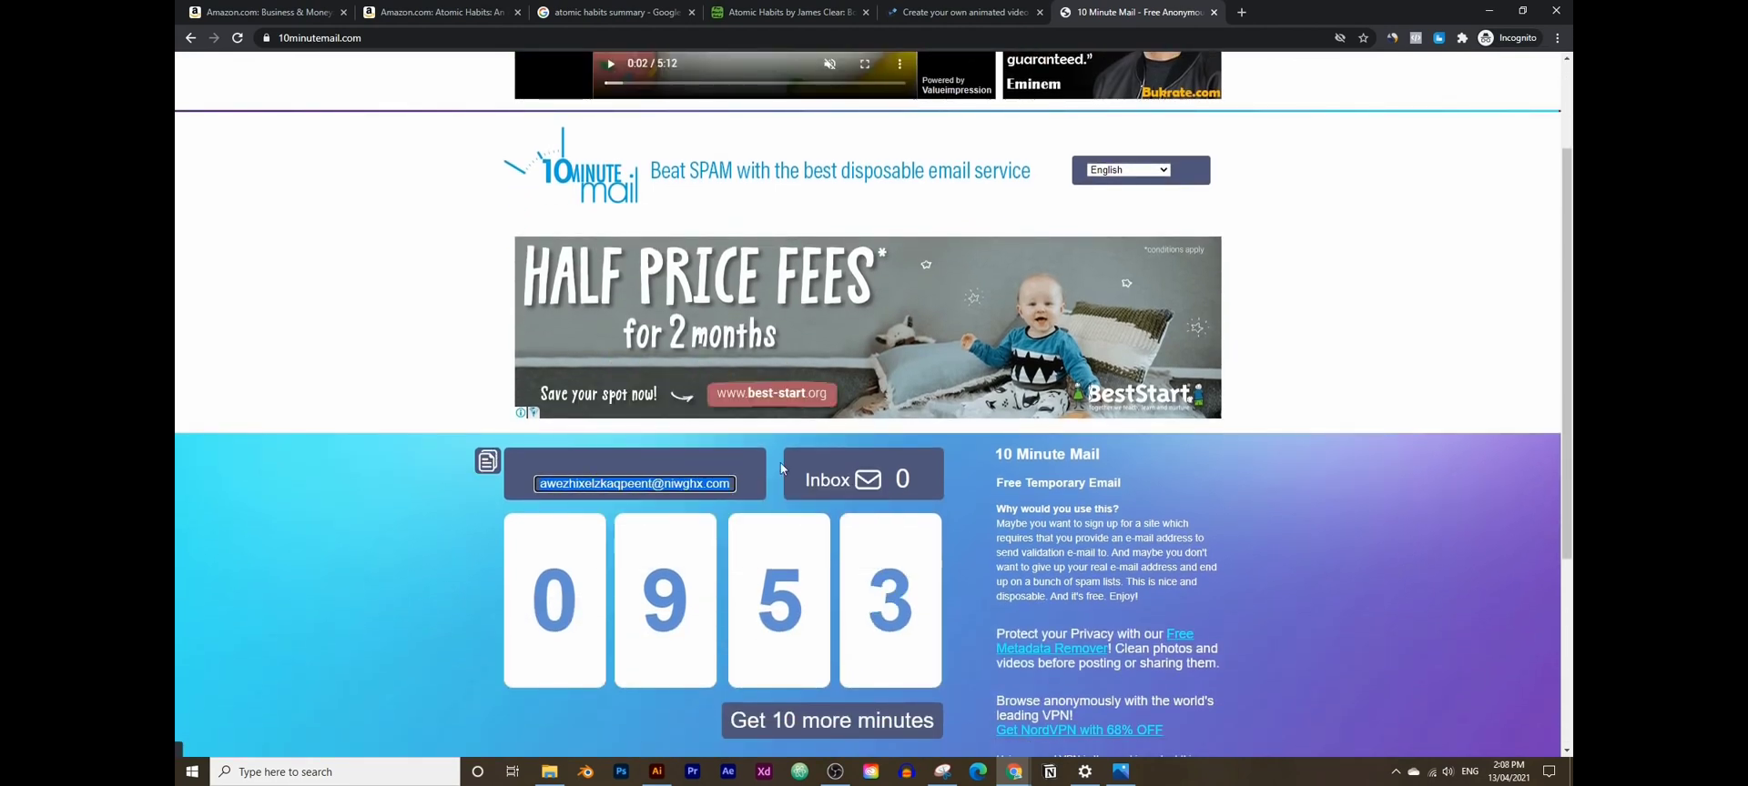
{"action": "left_click", "coordinate": [1018, 10]}
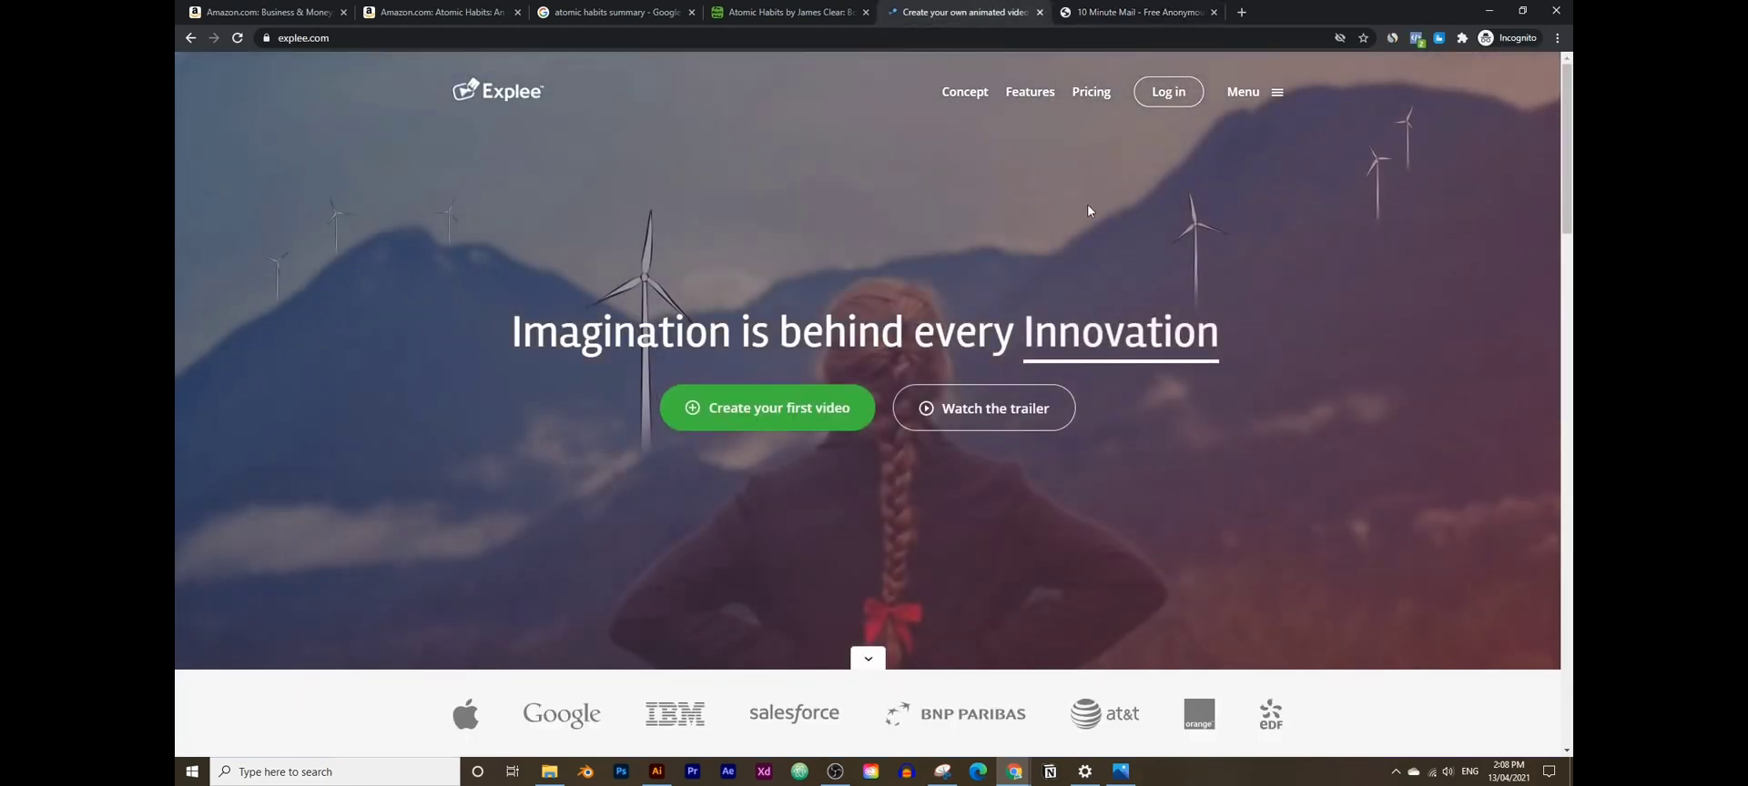
- Start the 14-day free trial, entering a full name and pasting the temporary email
{"action": "left_click", "coordinate": [820, 417]}
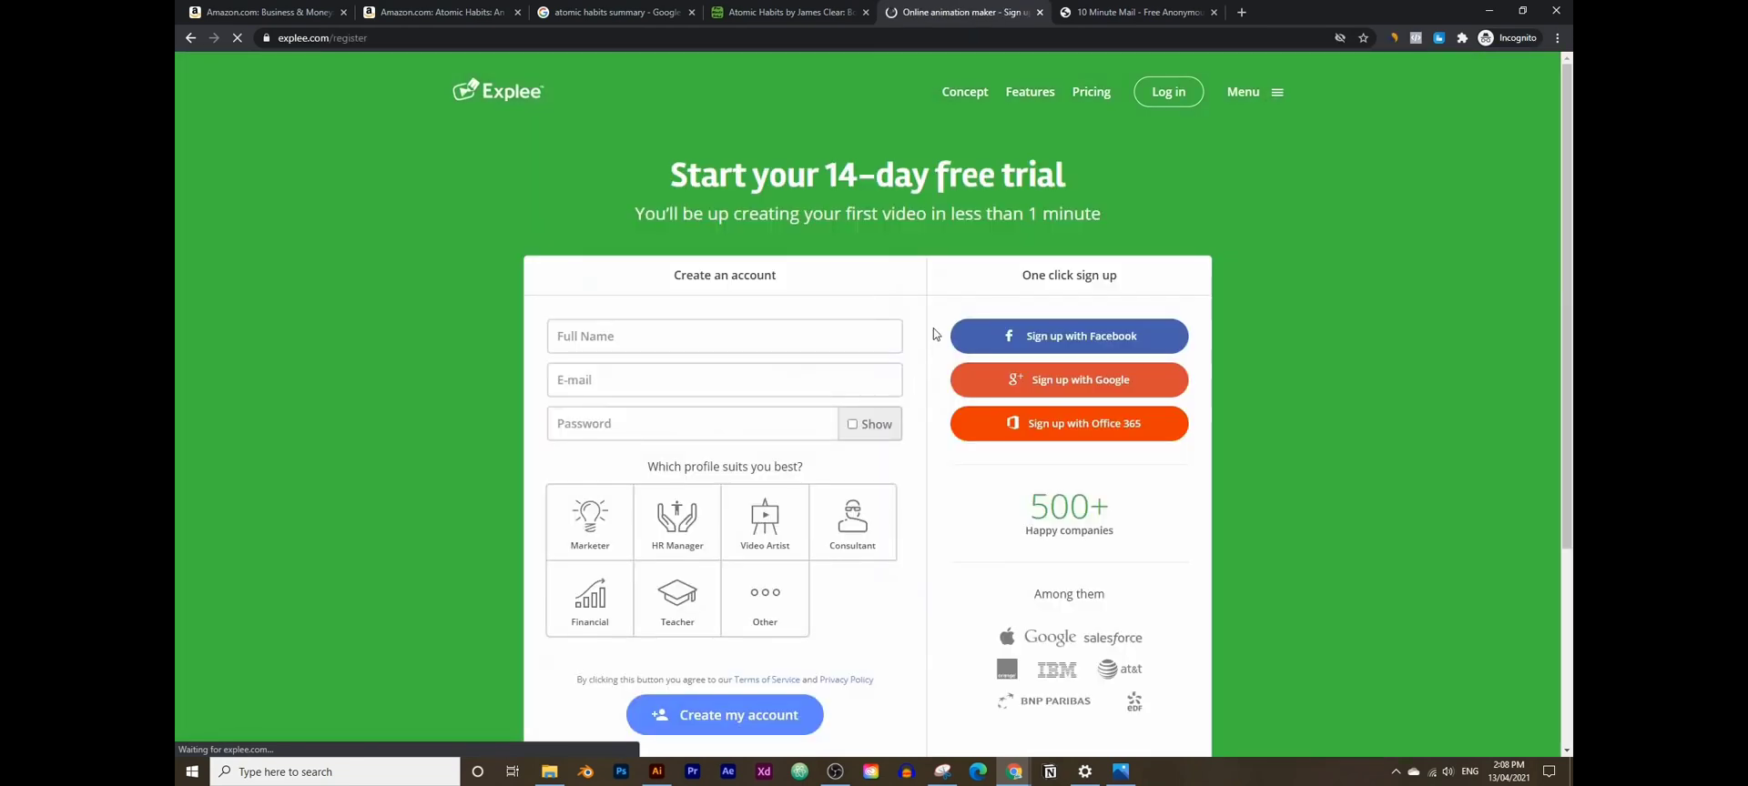
{"action": "left_click", "coordinate": [703, 339]}
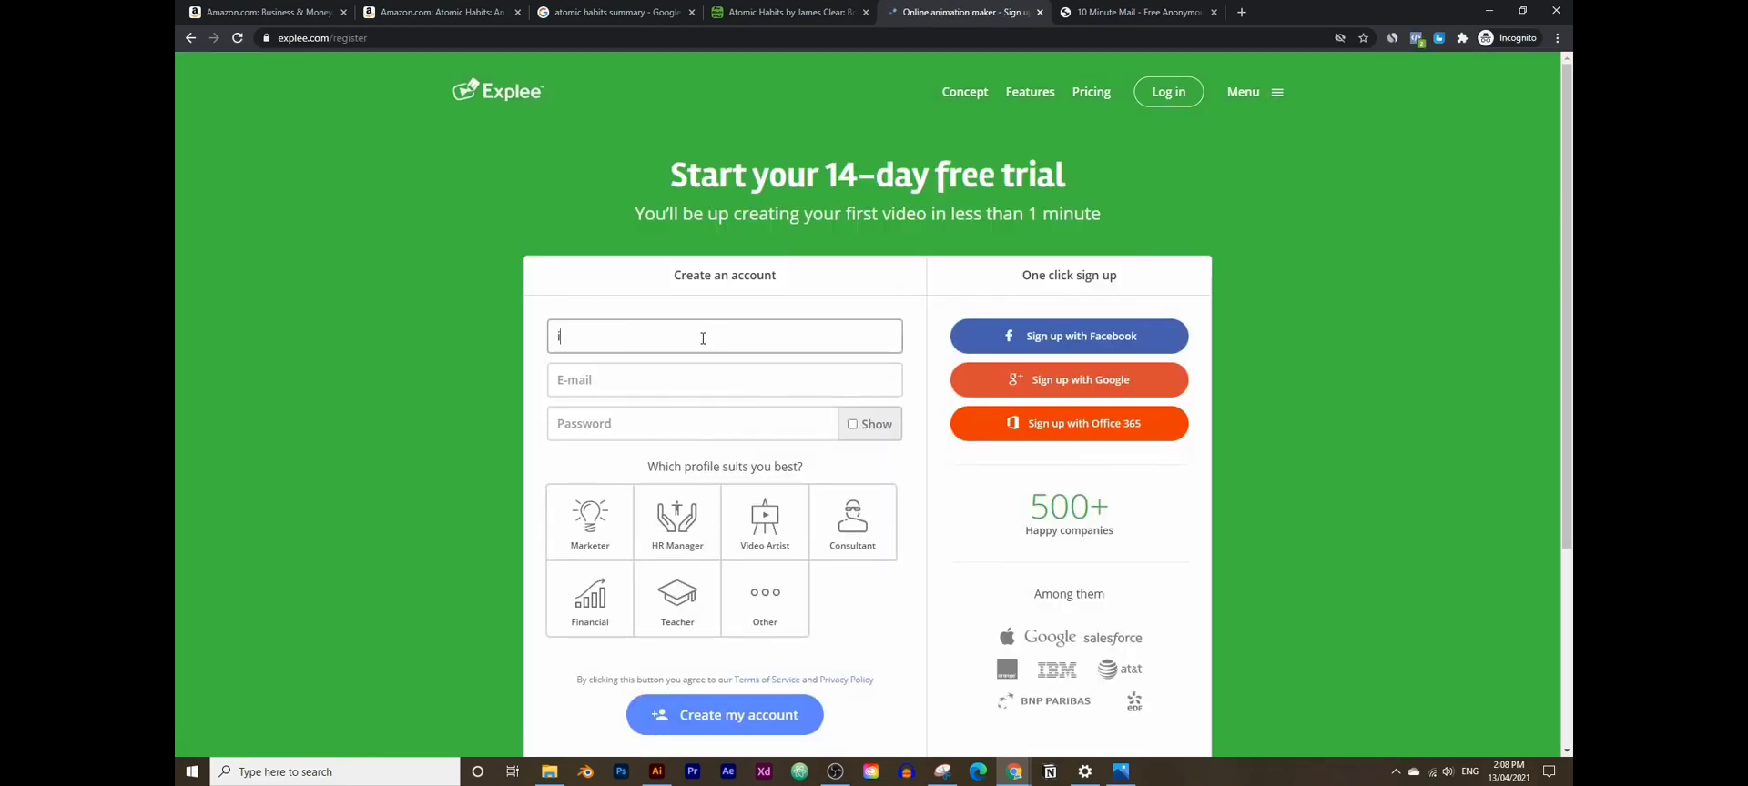
{"action": "right_click", "coordinate": [680, 389]}
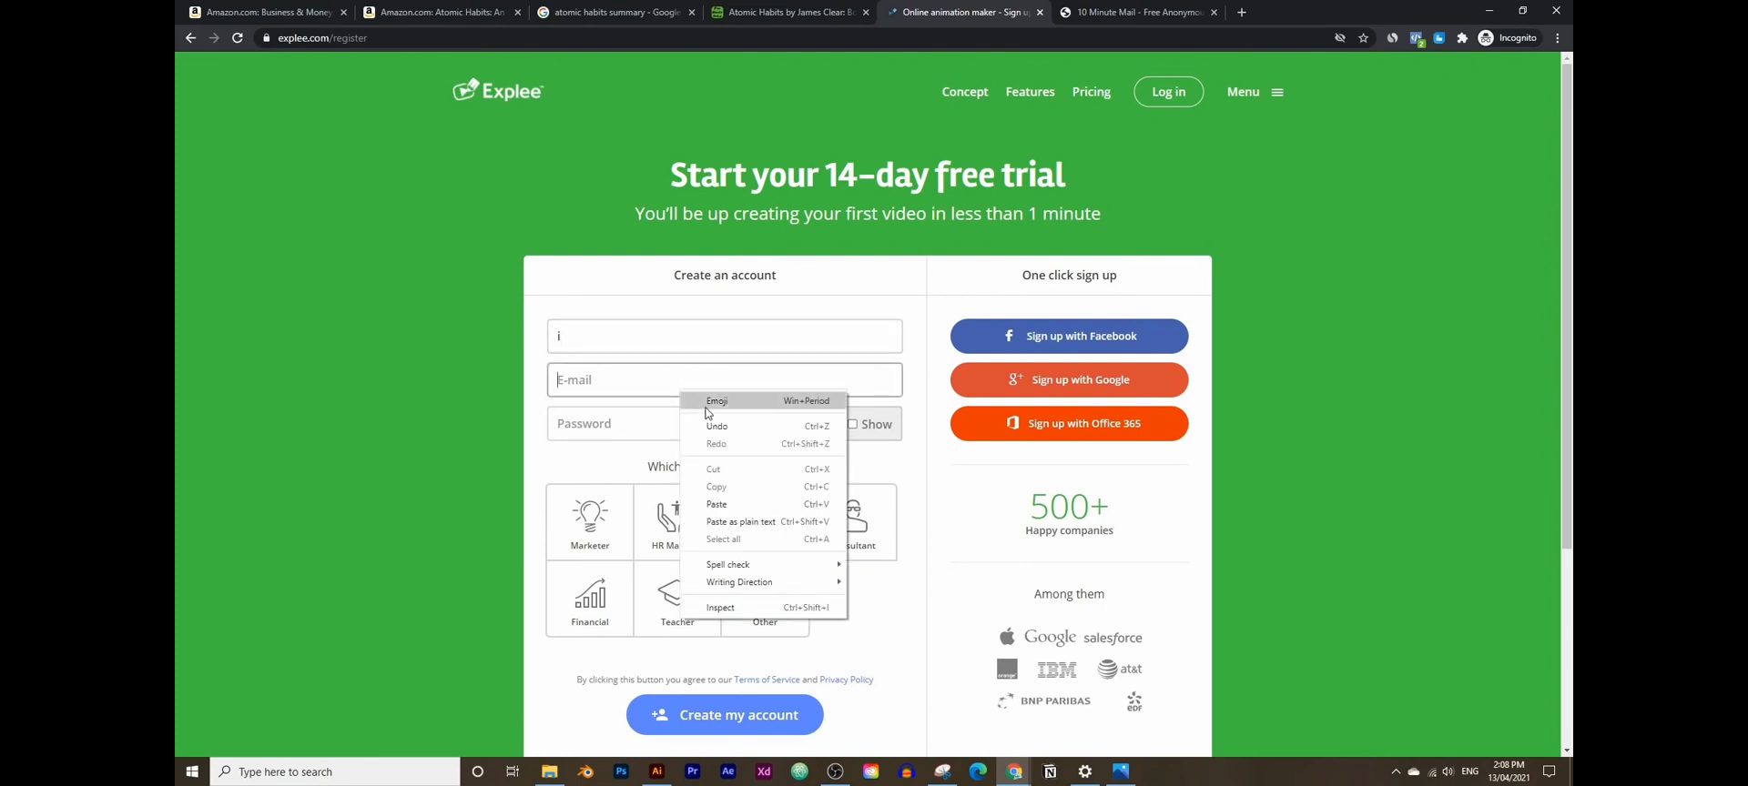
{"action": "left_click", "coordinate": [740, 503]}
{"action": "left_click", "coordinate": [680, 339]}
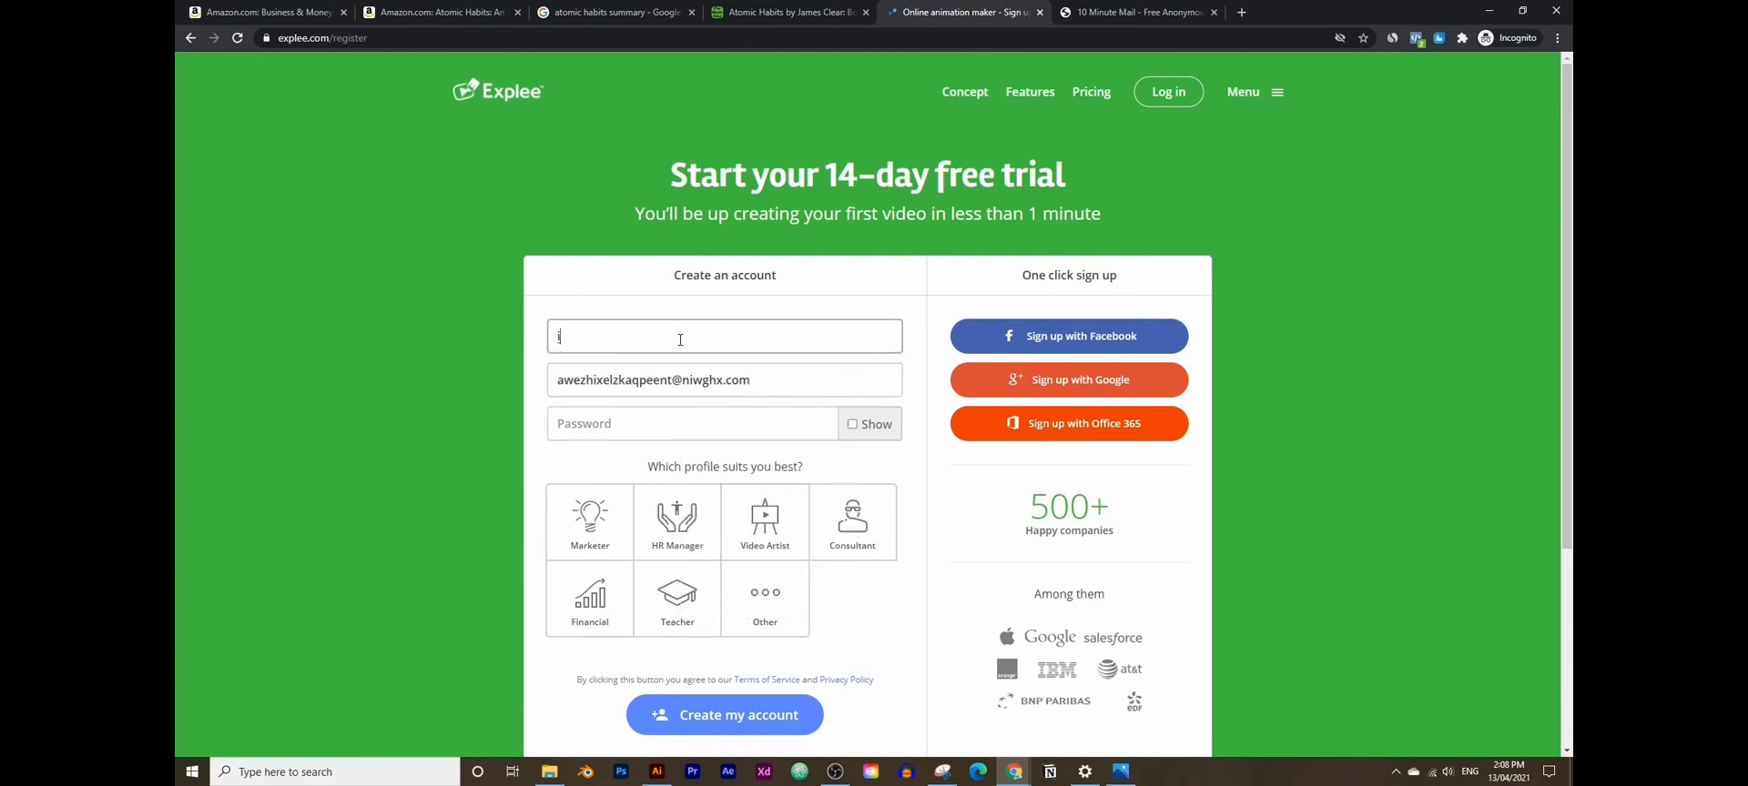
- Enter the account password, choose the Marketer profile, and set company name 'sdk'
{"action": "left_click", "coordinate": [639, 431]}
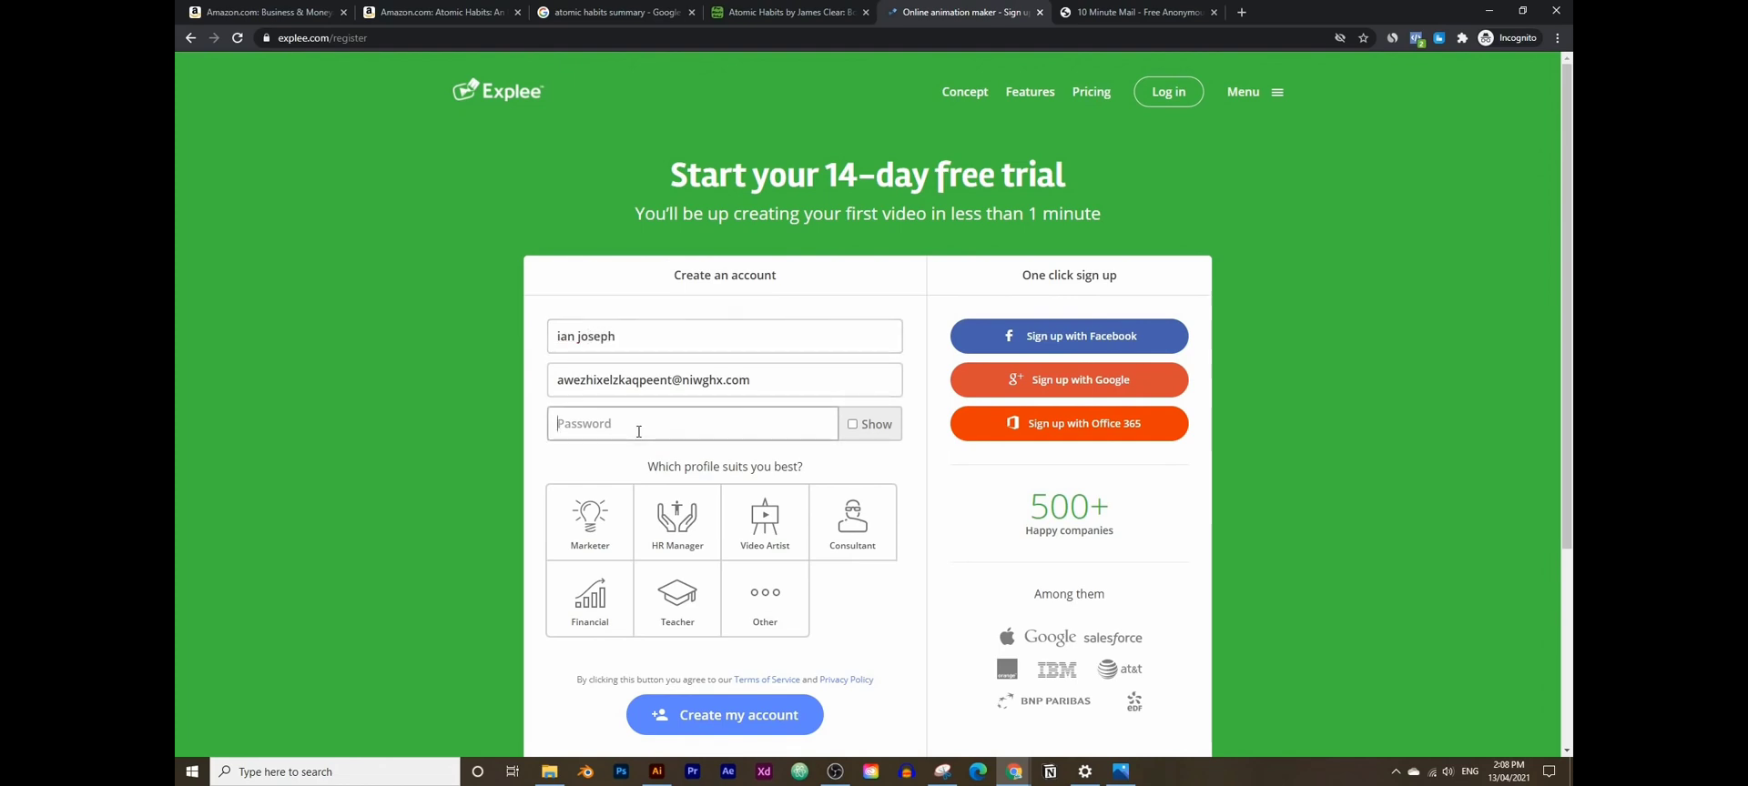
{"action": "type", "text": "••••••••••"}
{"action": "left_click", "coordinate": [590, 521]}
{"action": "scroll", "coordinate": [714, 481], "scroll_direction": "down", "scroll_amount": 2}
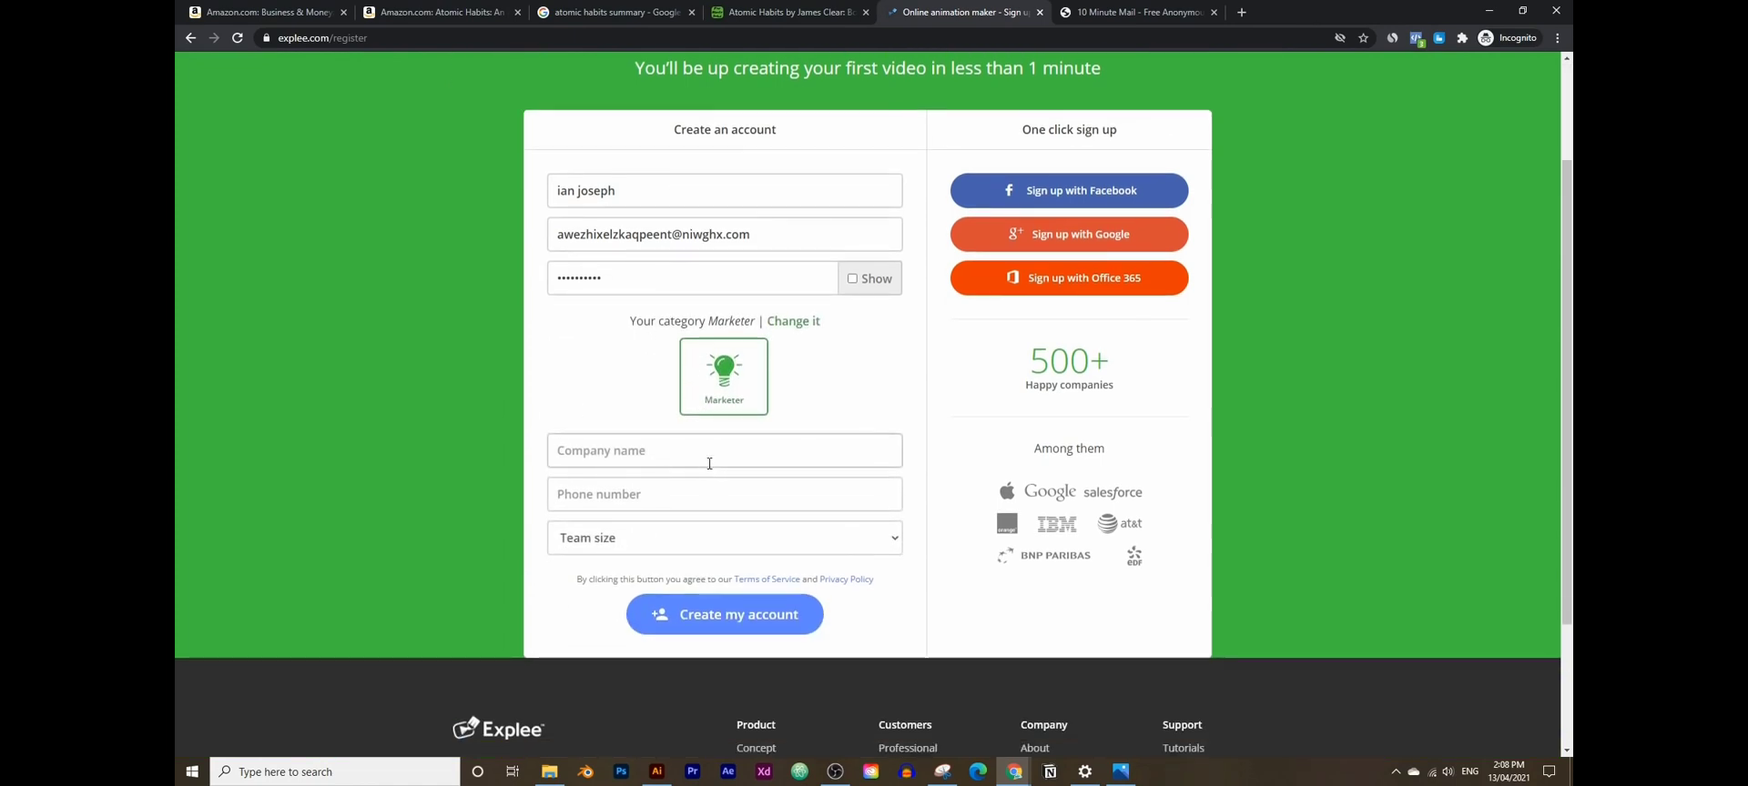
{"action": "left_click", "coordinate": [709, 459]}
{"action": "type", "text": "sd"}
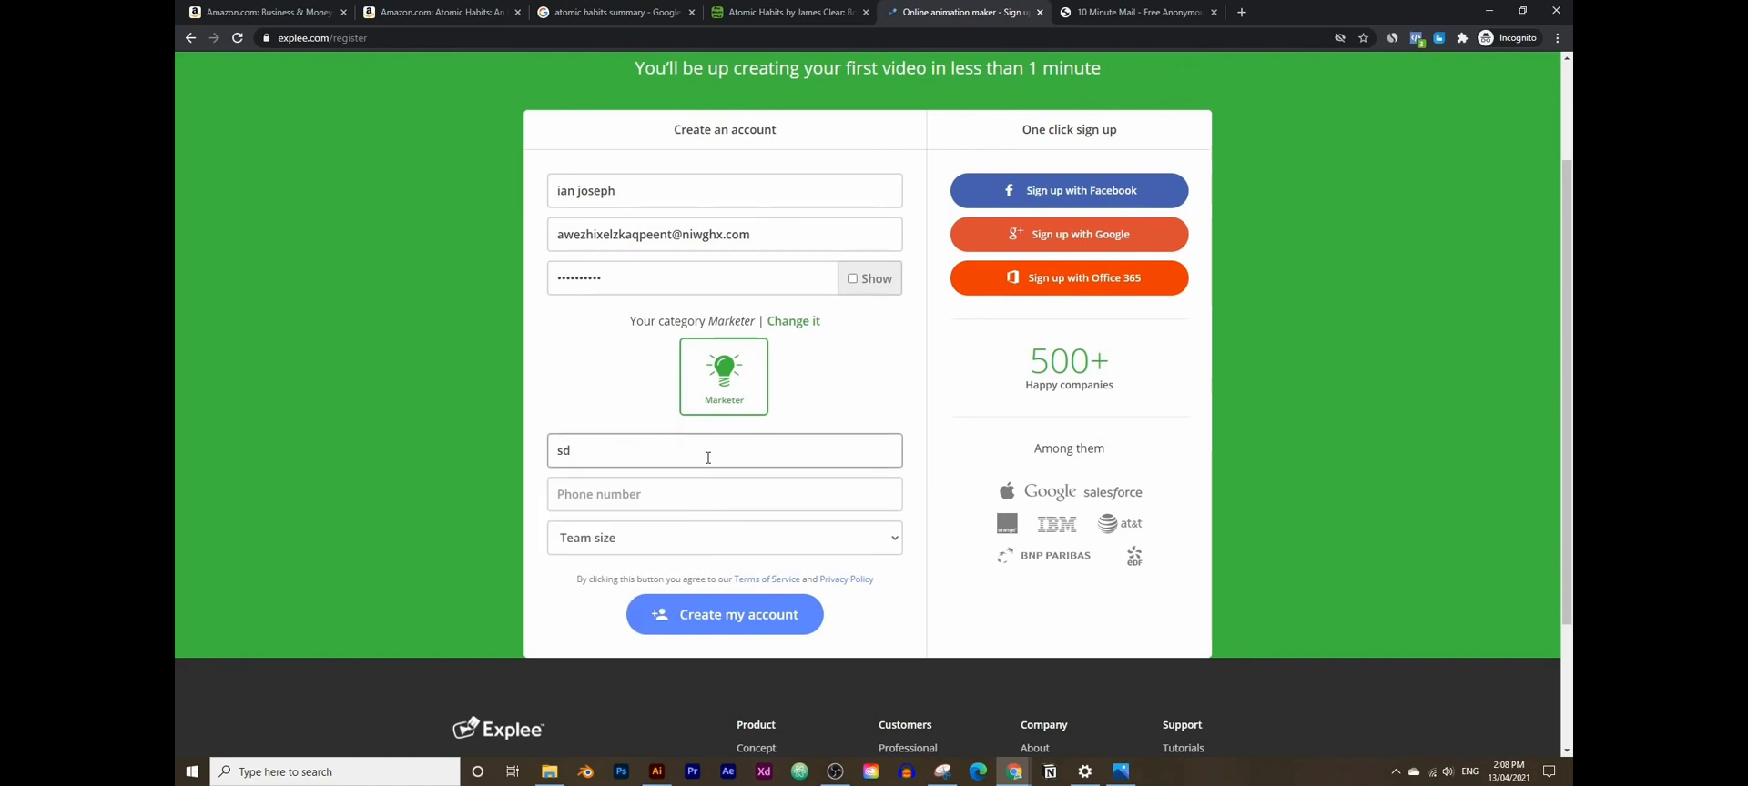
{"action": "type", "text": "k"}
{"action": "scroll", "coordinate": [526, 443], "scroll_direction": "up", "scroll_amount": 2}
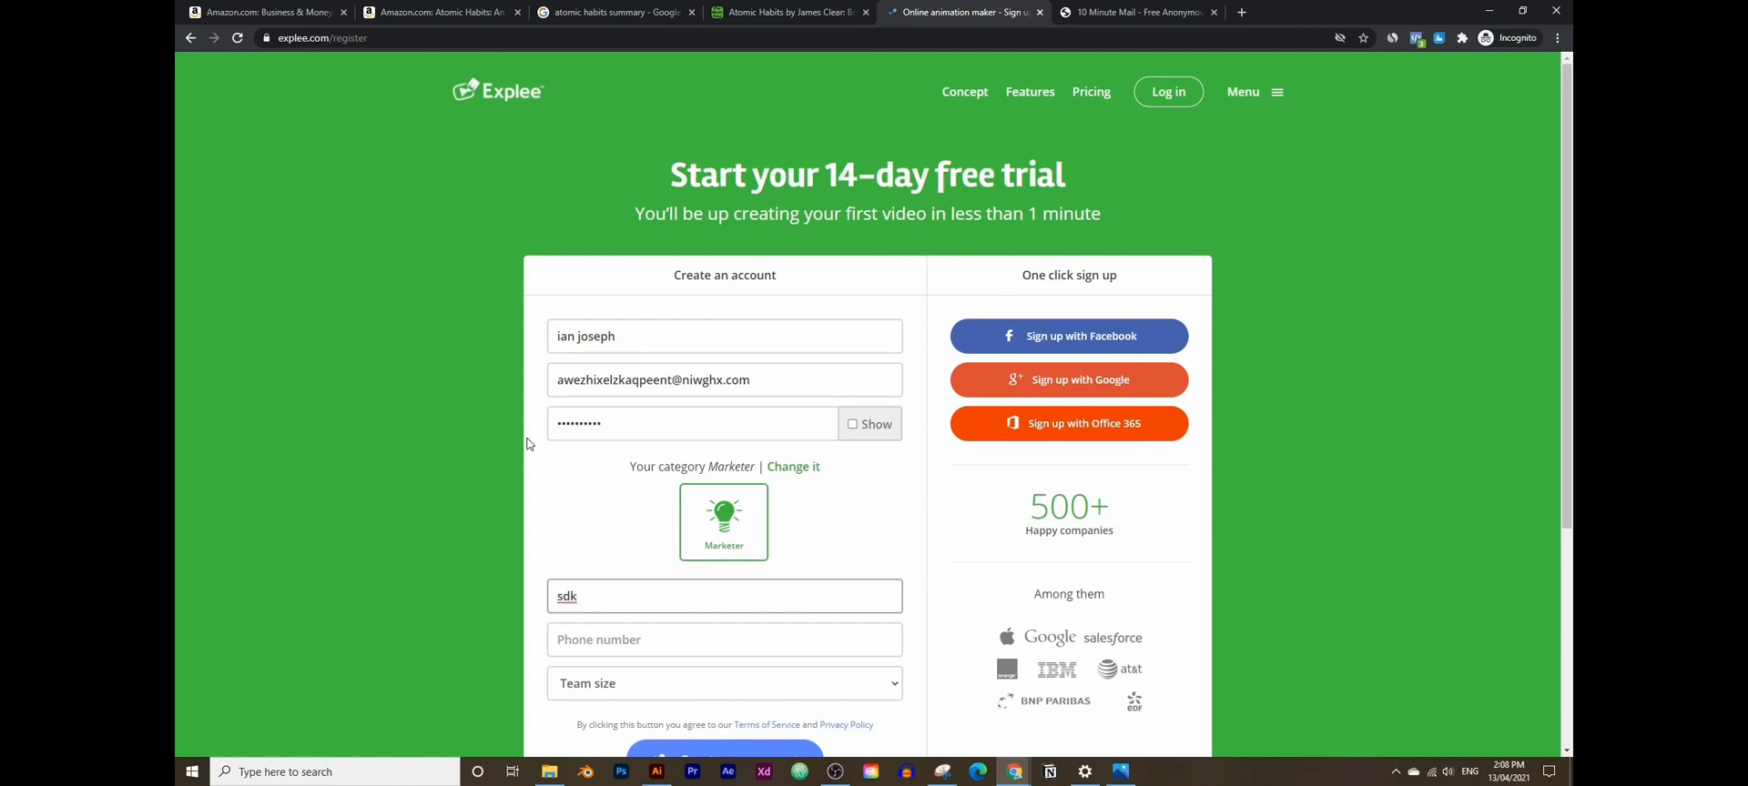
- Extend the 10 Minute Mail timer by ten minutes, then minimize that window to reveal Explee
{"action": "left_click", "coordinate": [1138, 12]}
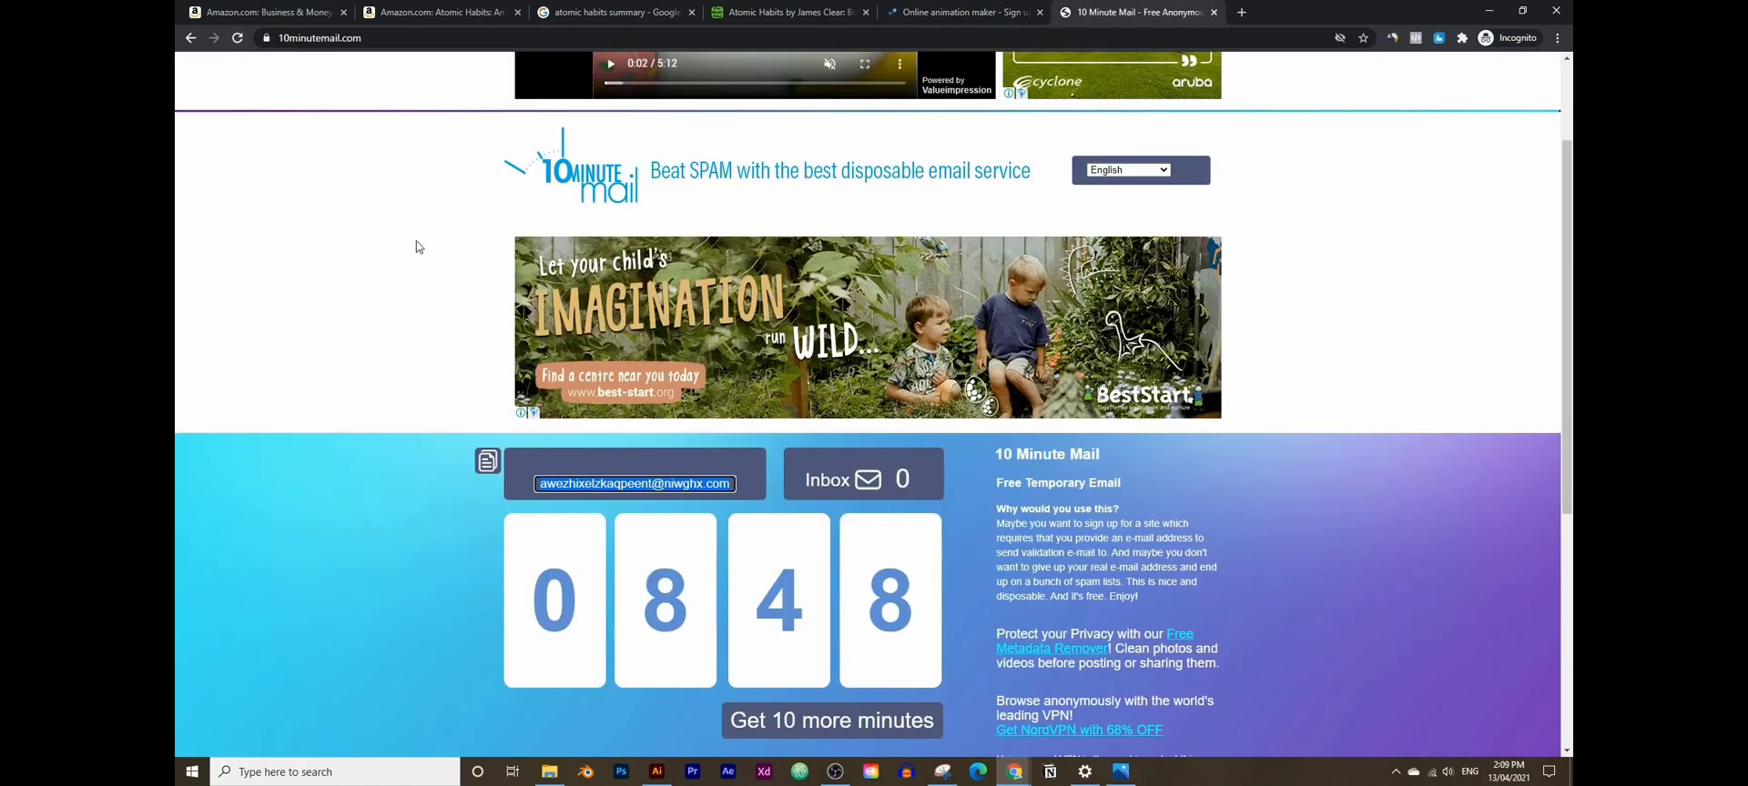
{"action": "scroll", "coordinate": [668, 468], "scroll_direction": "down", "scroll_amount": 2}
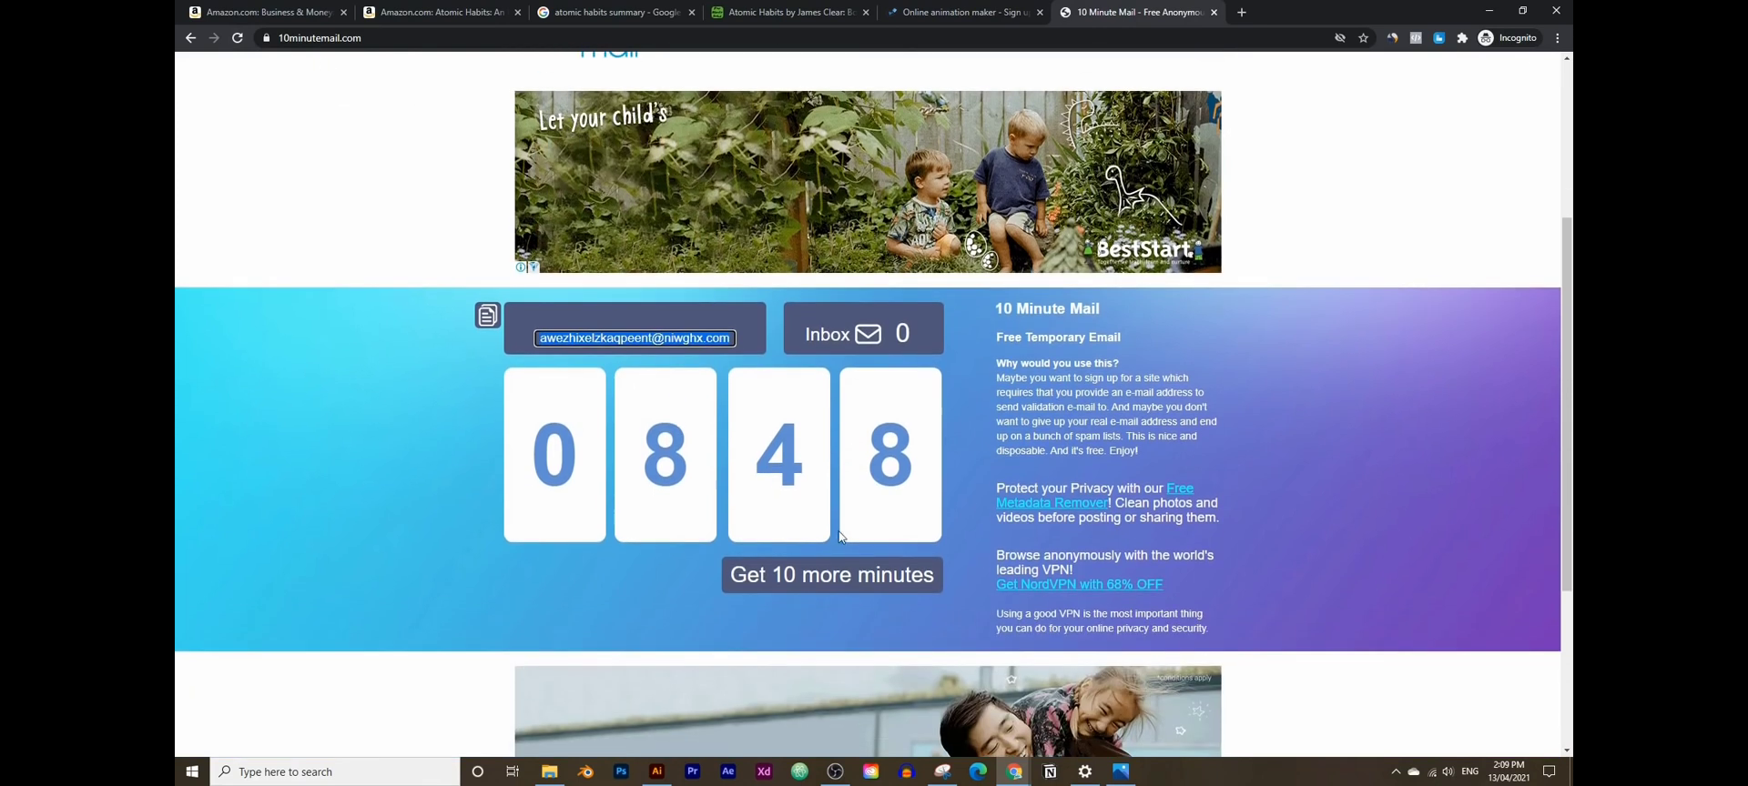
{"action": "left_click", "coordinate": [865, 581]}
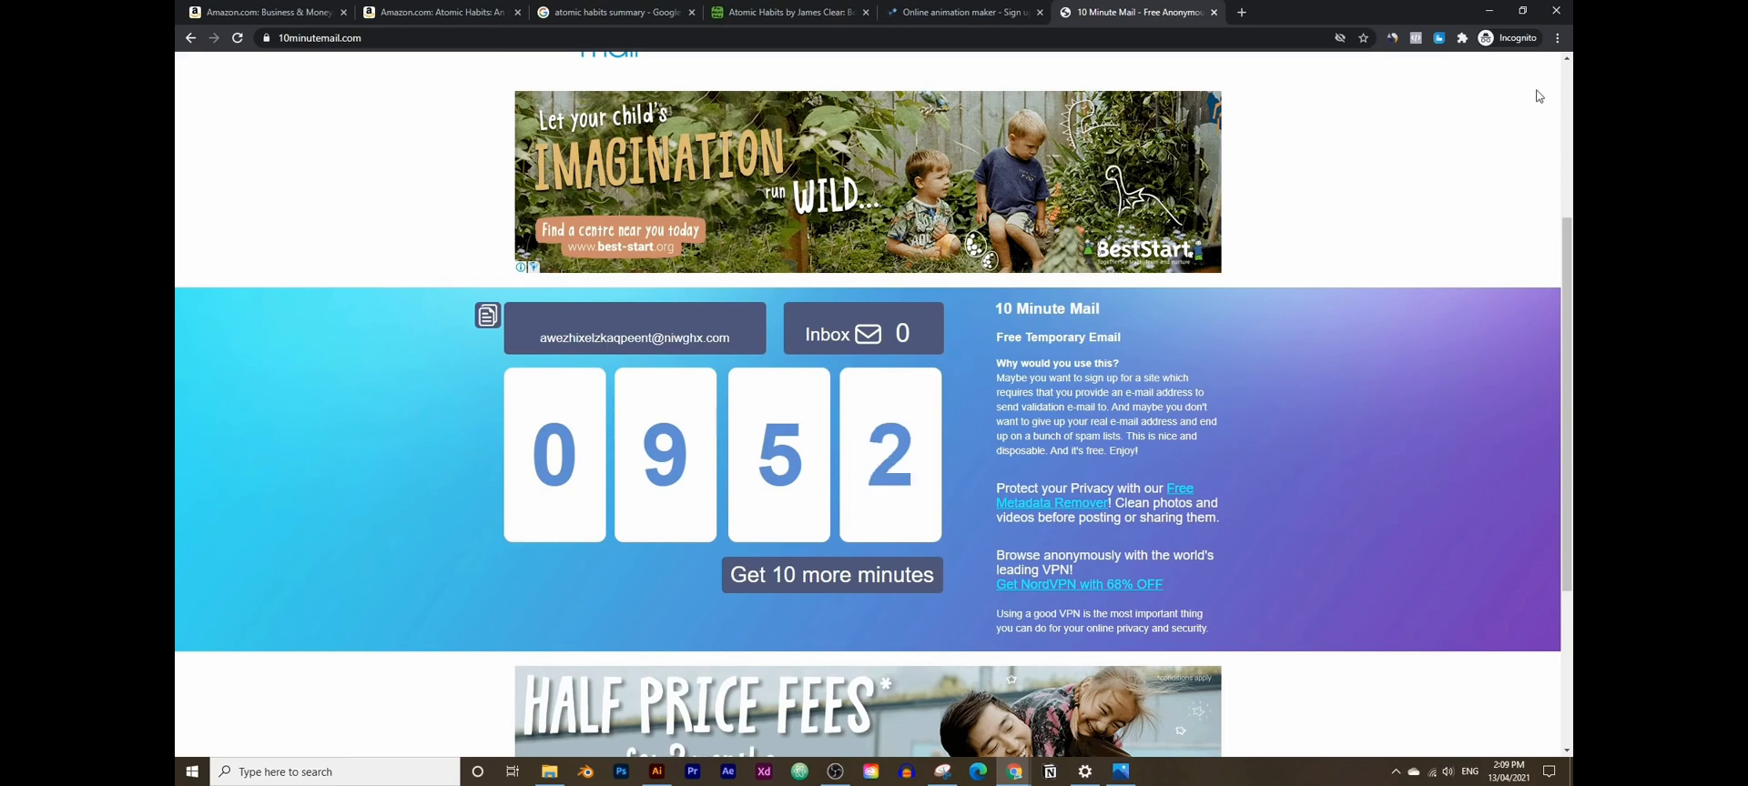
{"action": "left_click", "coordinate": [1489, 20]}
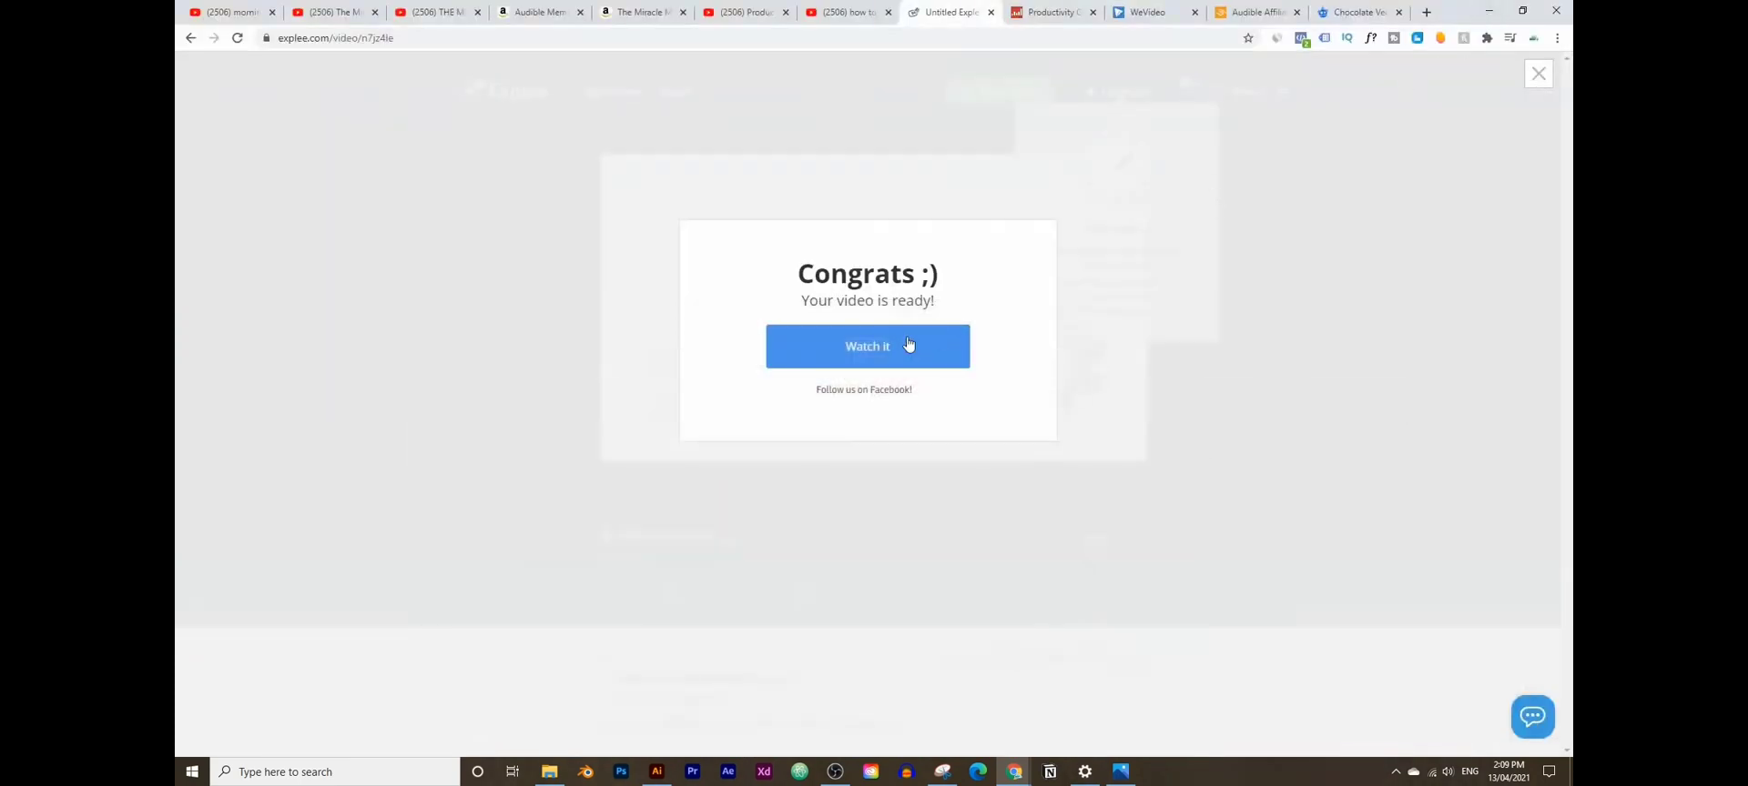
- Watch the finished 18-second 'Untitled explee' video, then download it as an MP4
{"action": "left_click", "coordinate": [934, 352]}
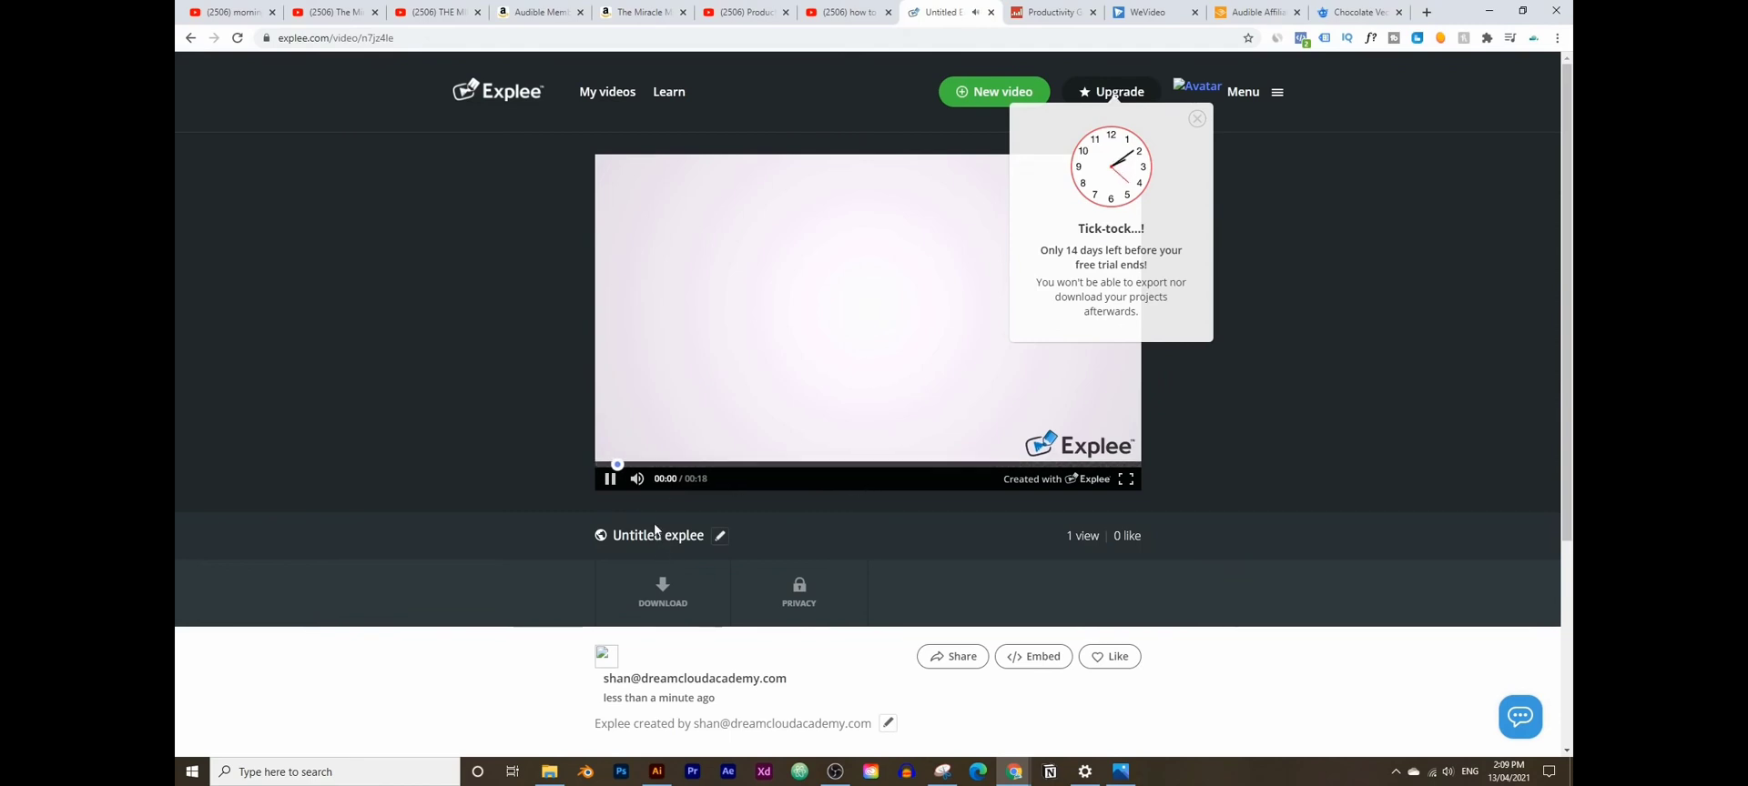
{"action": "left_click", "coordinate": [1198, 119]}
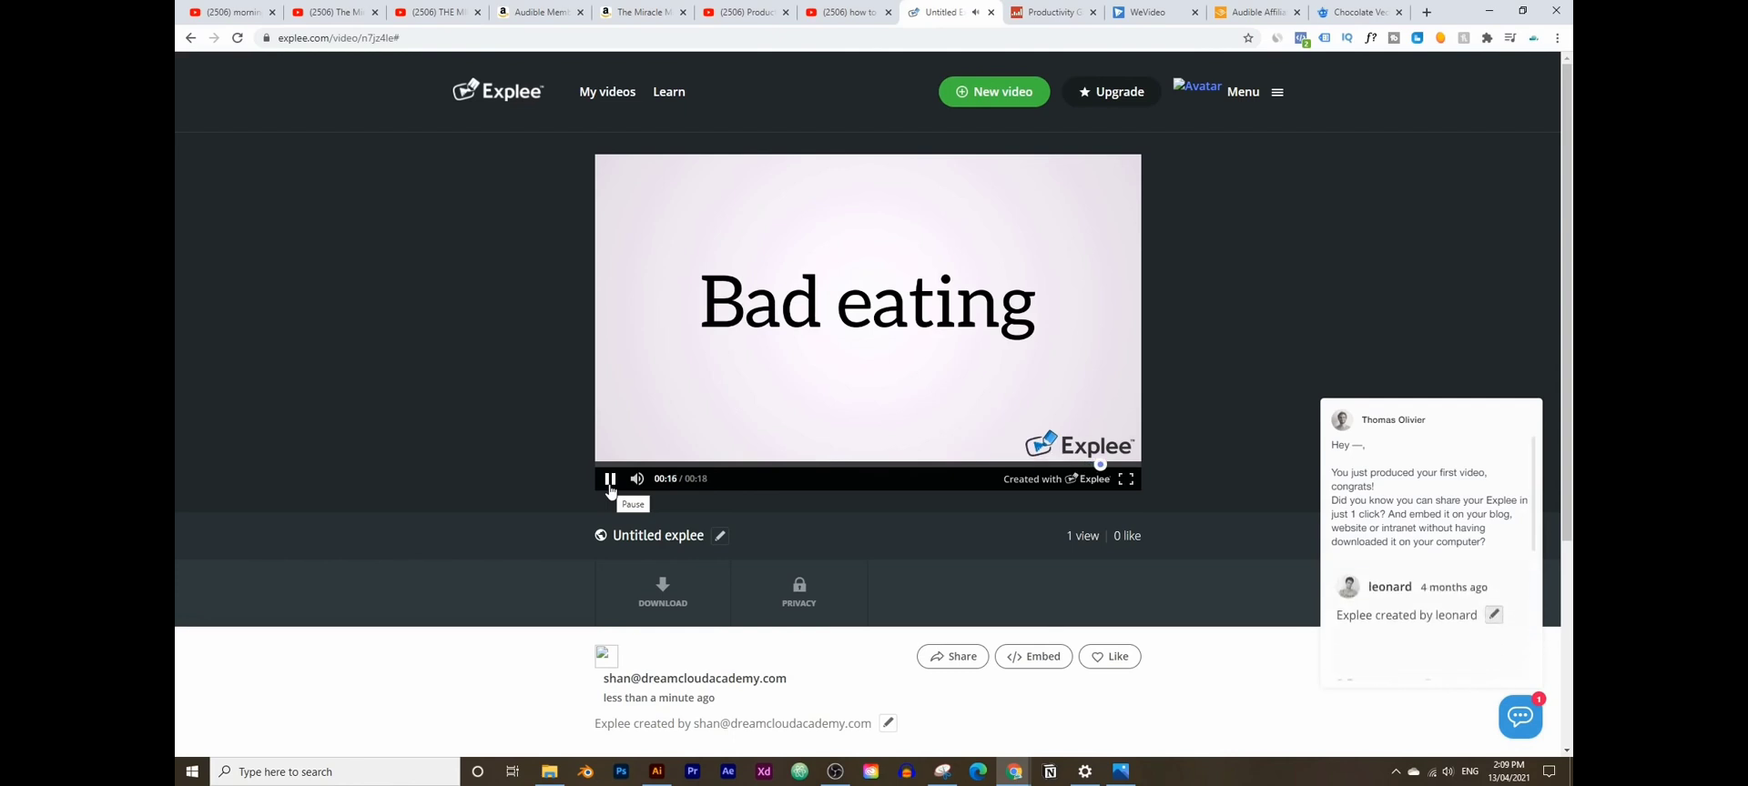
{"action": "left_click", "coordinate": [610, 483]}
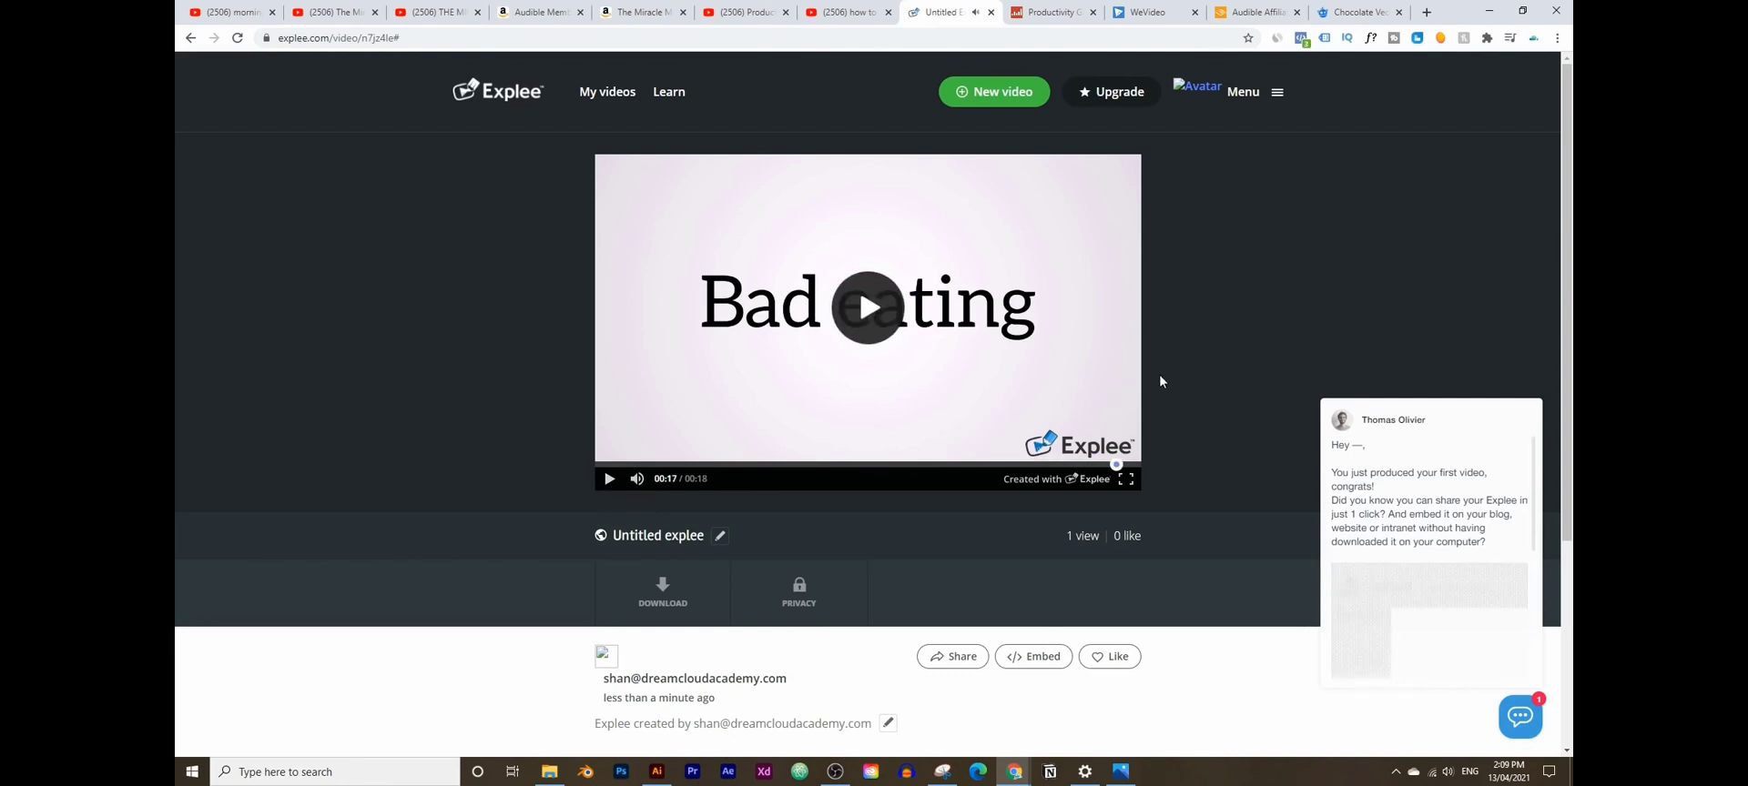
{"action": "left_click", "coordinate": [662, 592]}
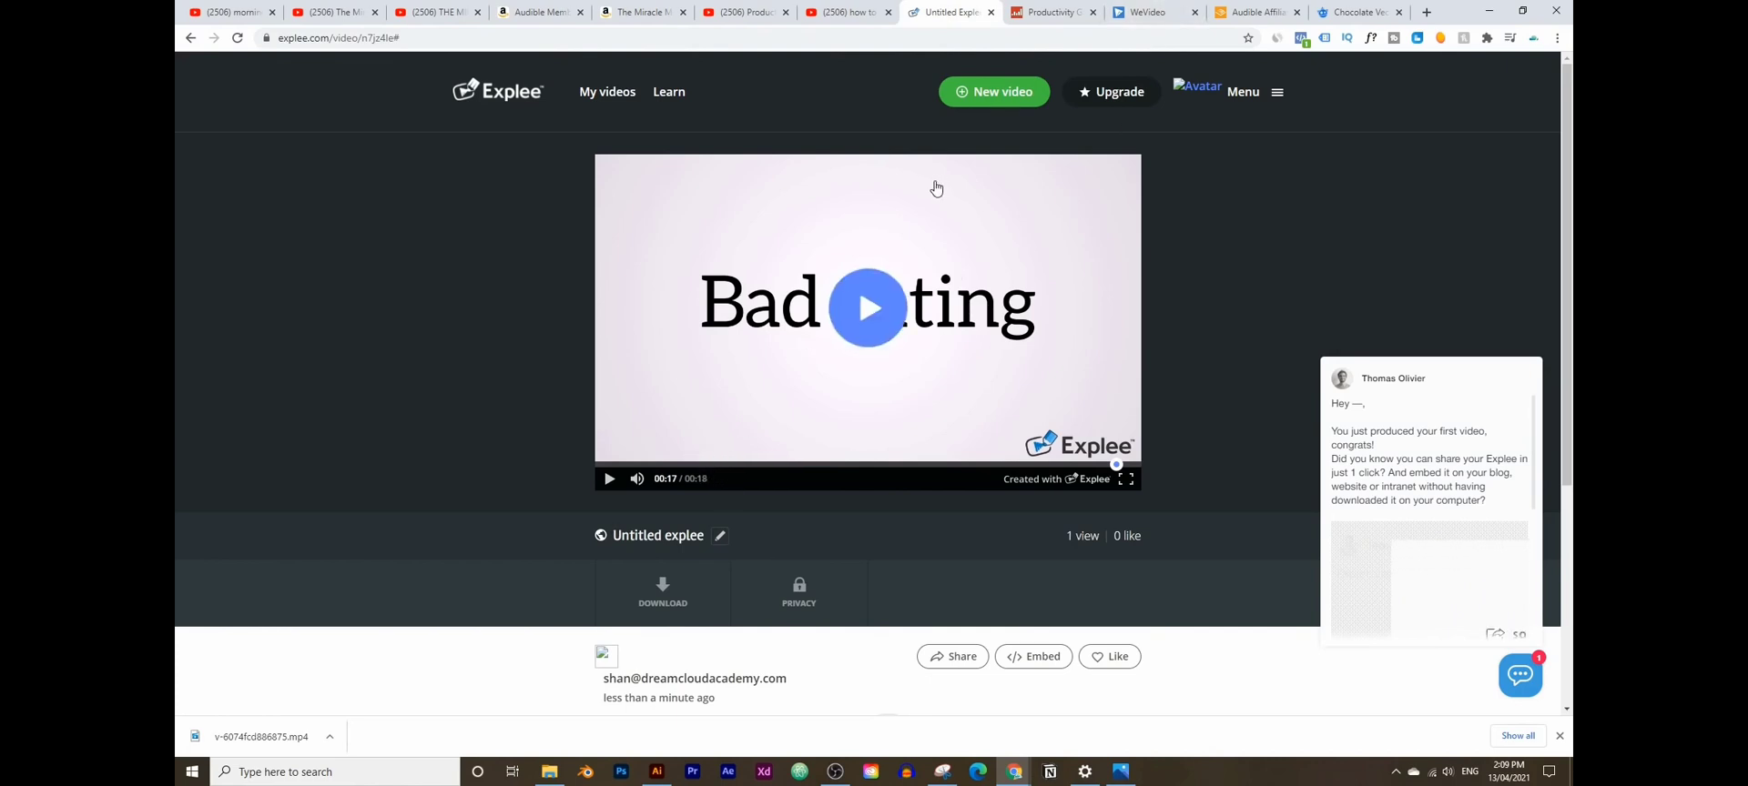
- Import the downloaded Explee MP4 into WeVideo's My media, put it at the start of Video 2, and open Narrate
{"action": "left_click", "coordinate": [1120, 16]}
{"action": "left_click_drag", "start_coordinate": [260, 736], "coordinate": [630, 360]}
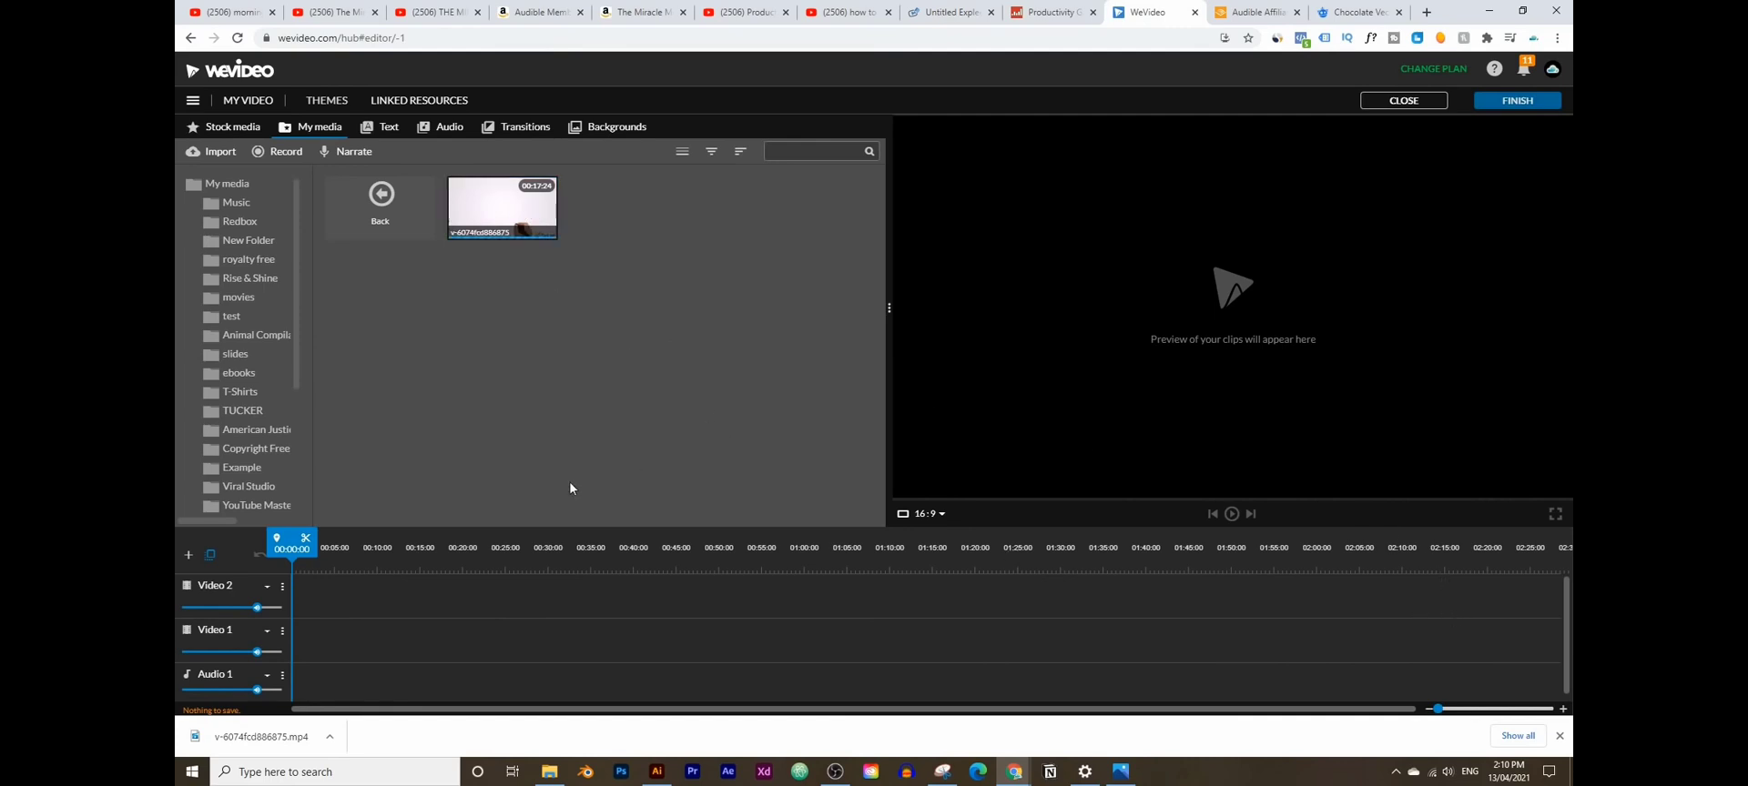
{"action": "left_click_drag", "start_coordinate": [502, 208], "coordinate": [308, 606]}
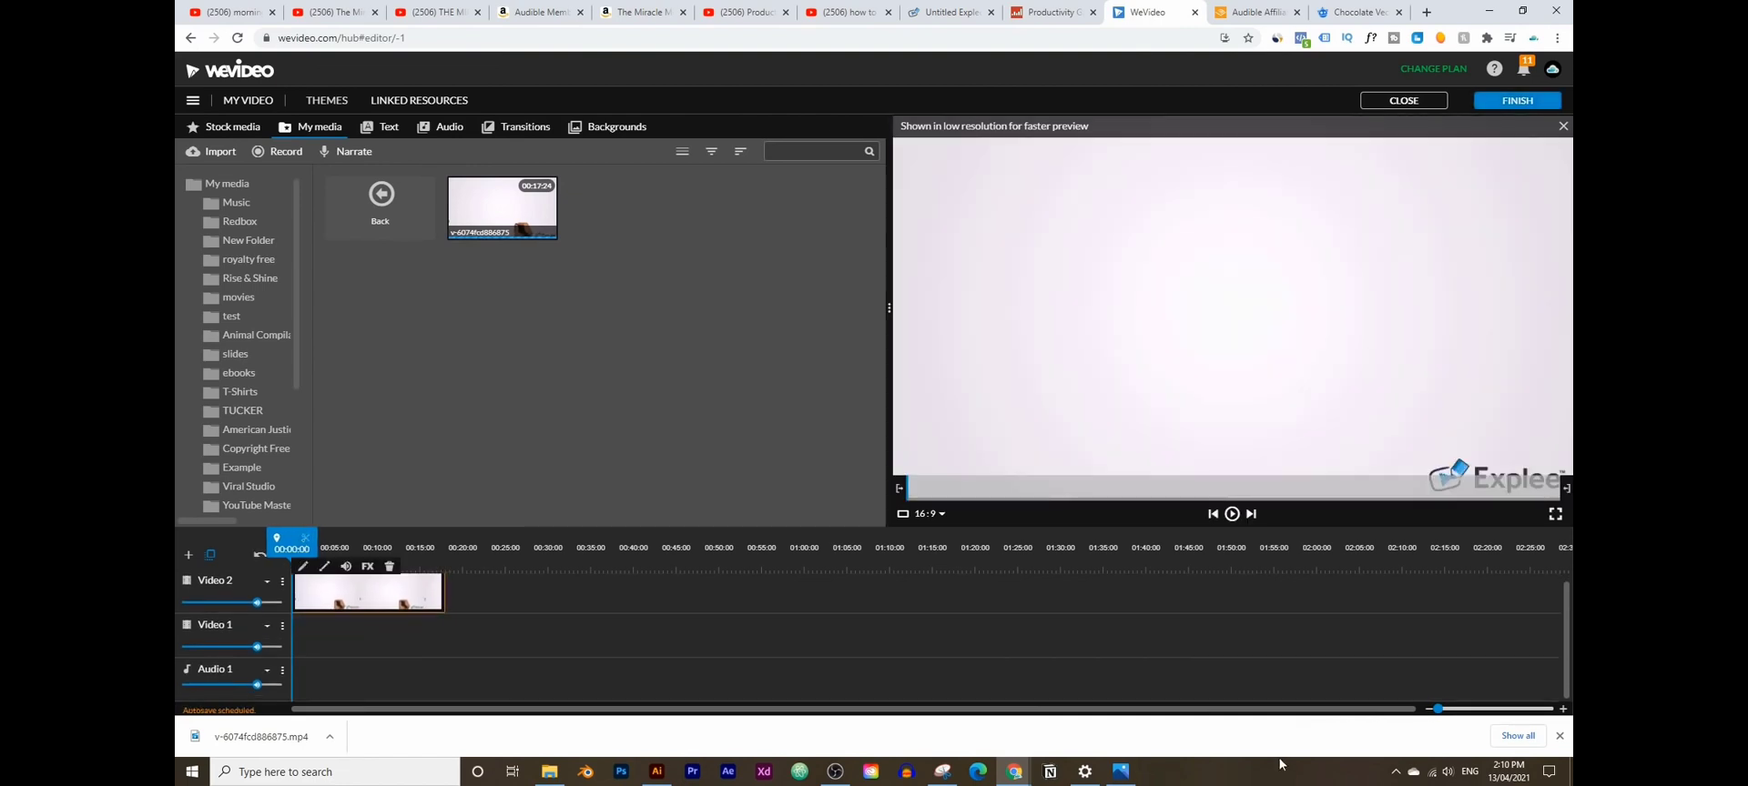
{"action": "left_click", "coordinate": [1560, 736]}
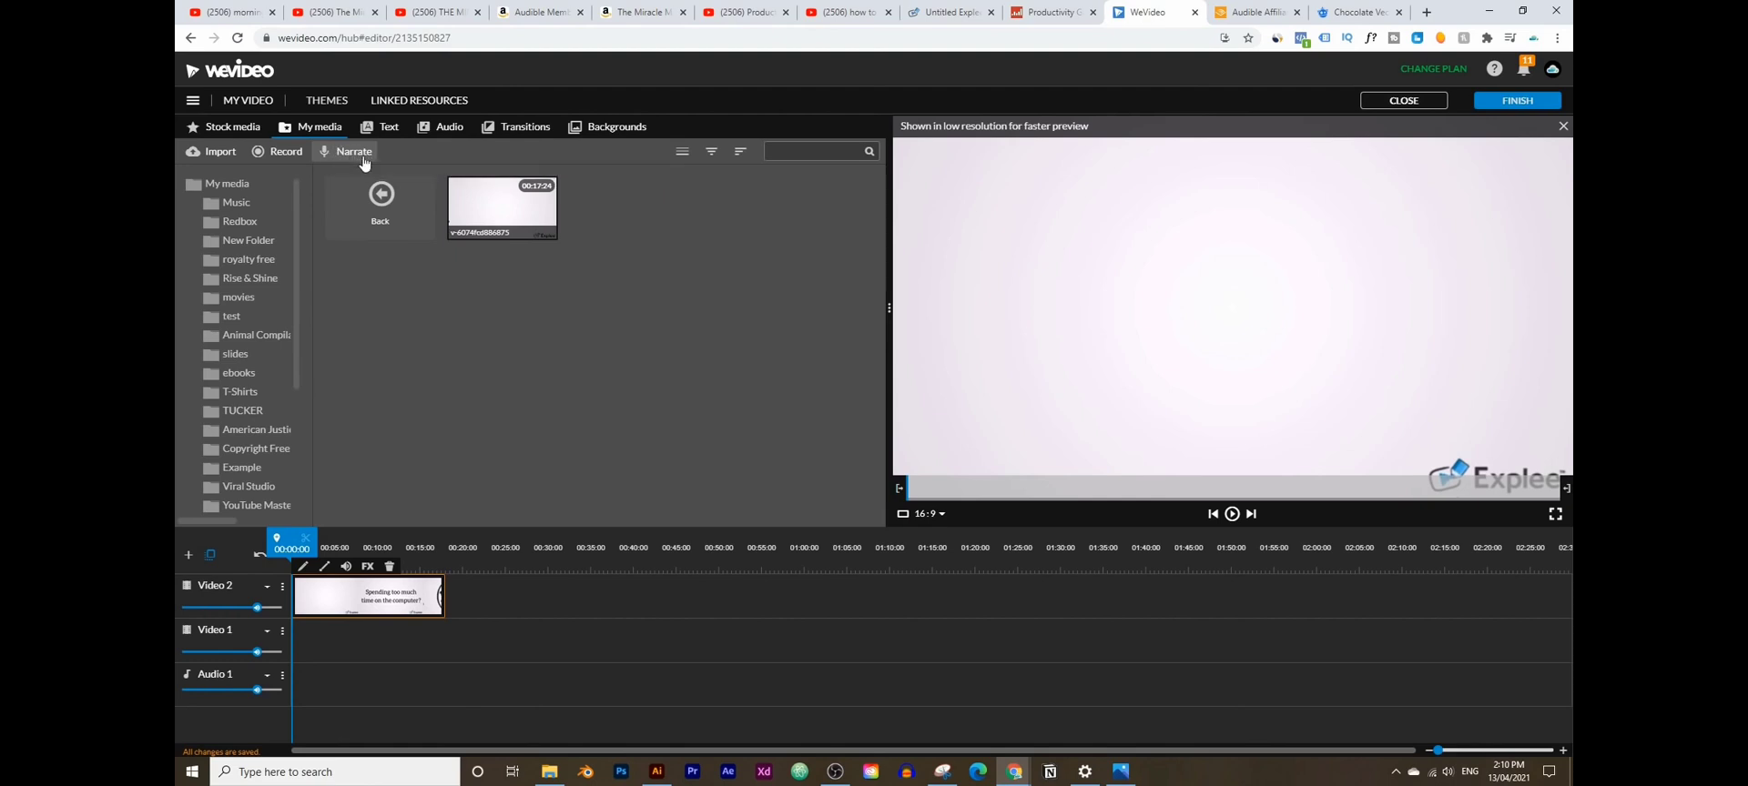
{"action": "left_click", "coordinate": [355, 152]}
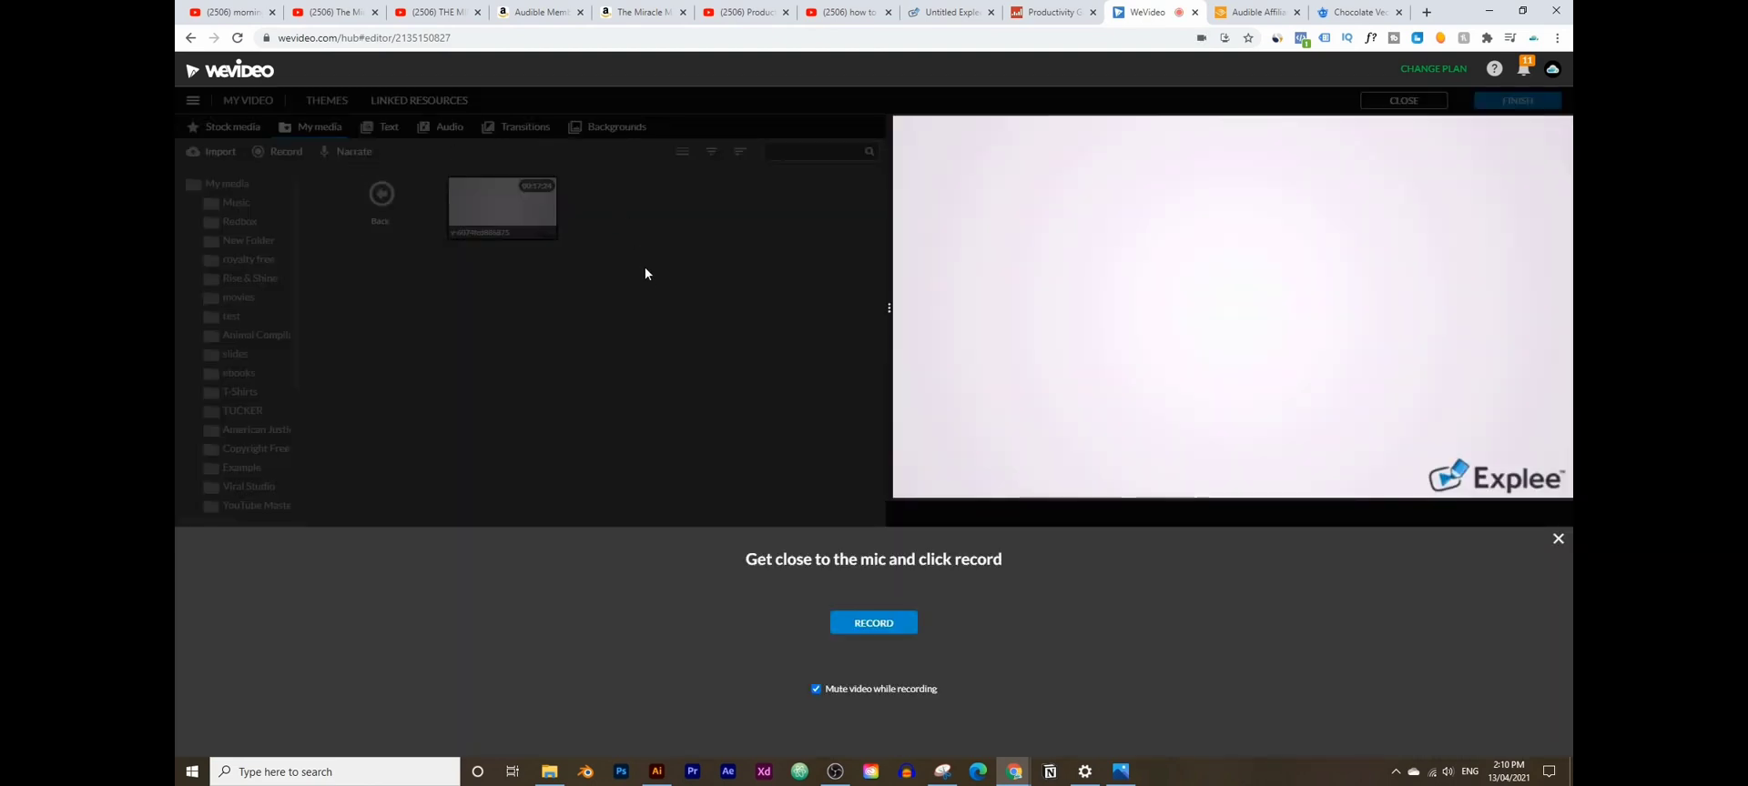
- Record a 25-second narration and save it to the timeline as Voiceover 1
{"action": "left_click", "coordinate": [871, 625]}
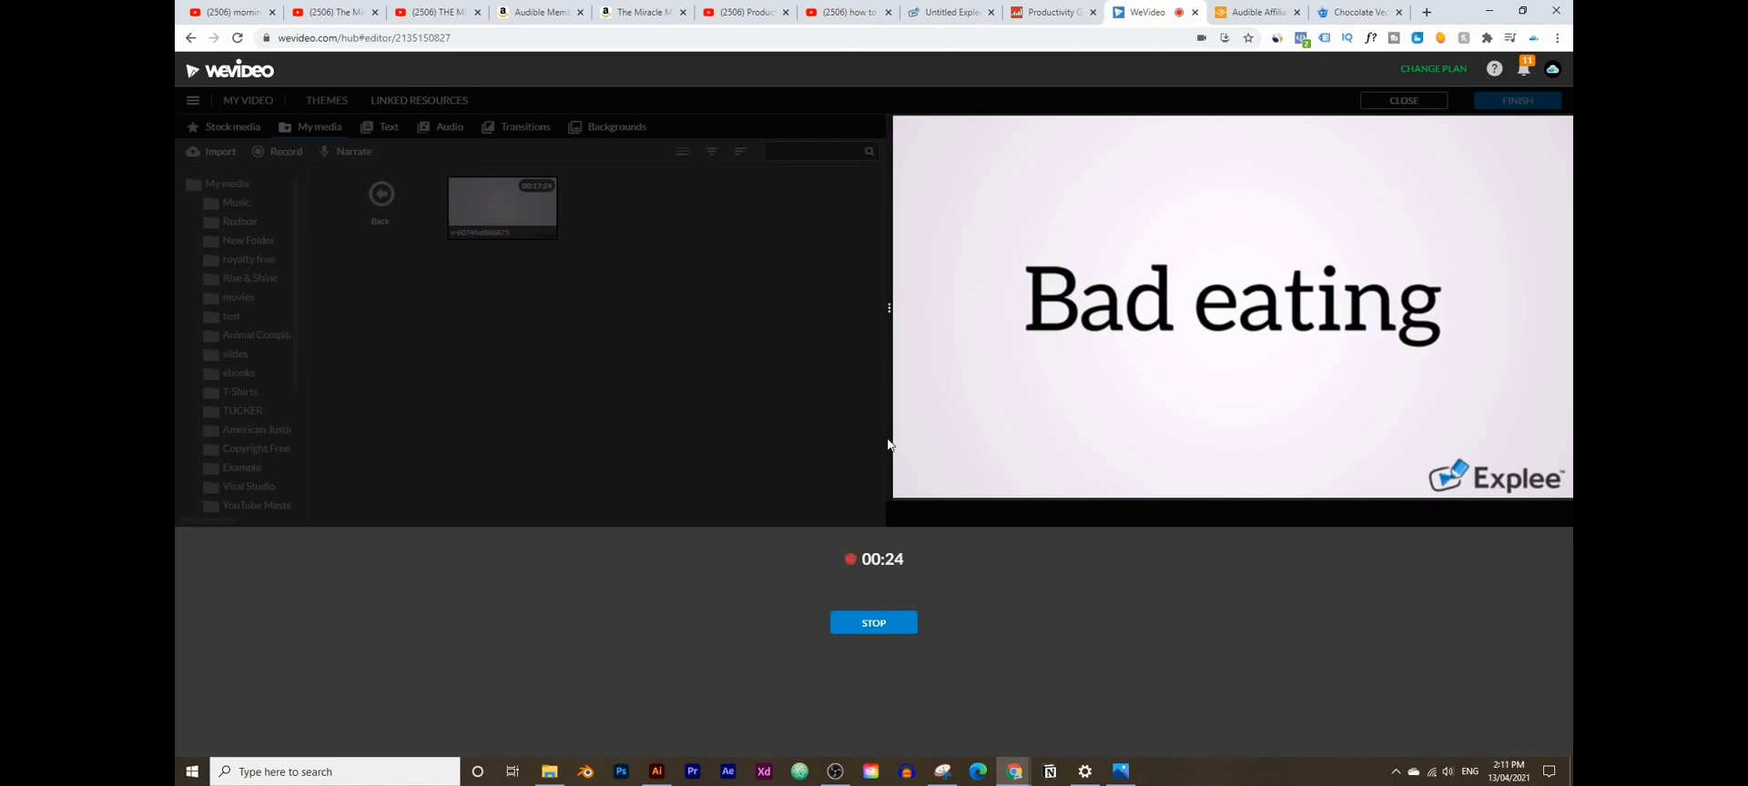
{"action": "left_click", "coordinate": [874, 624]}
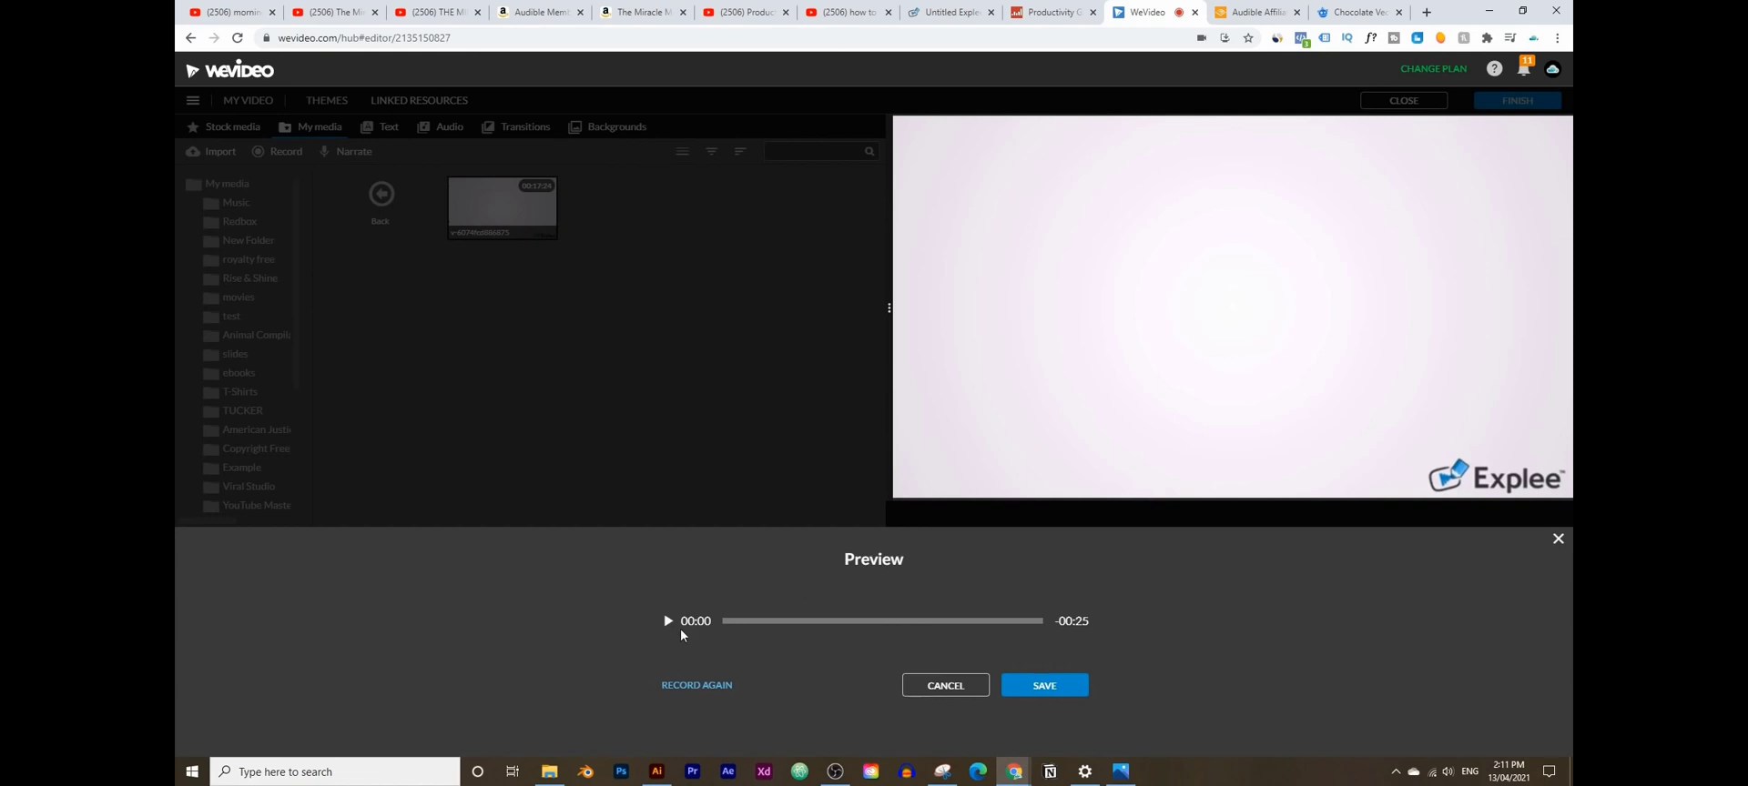
{"action": "left_click", "coordinate": [1039, 690]}
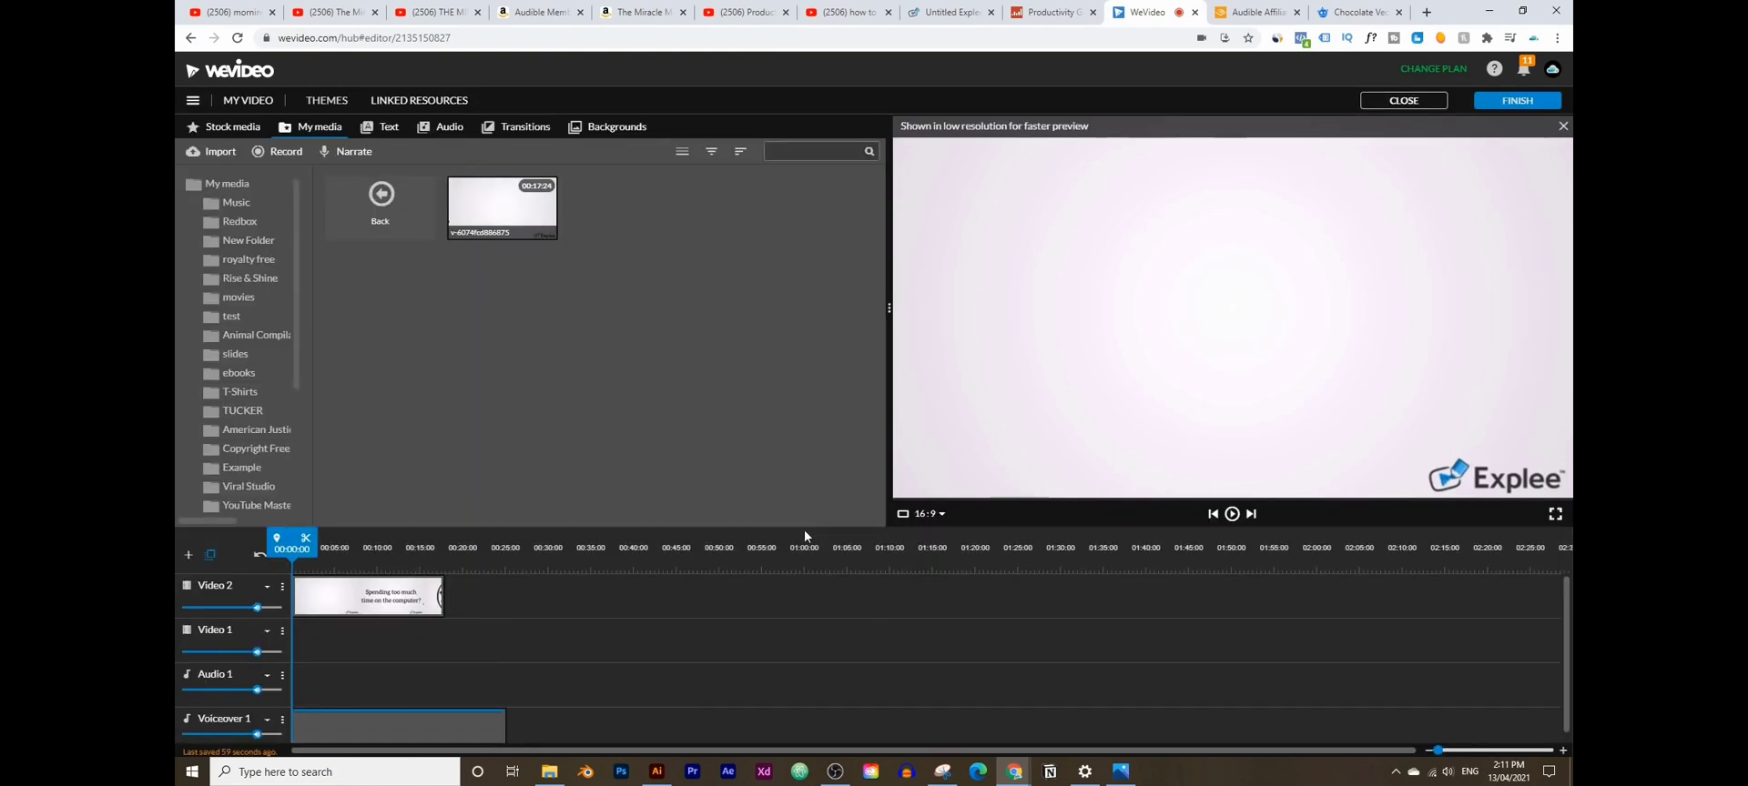
- Raise the Voiceover 1 volume to 368% and lower the Video 2 clip volume to 43%
{"action": "left_click", "coordinate": [1232, 515]}
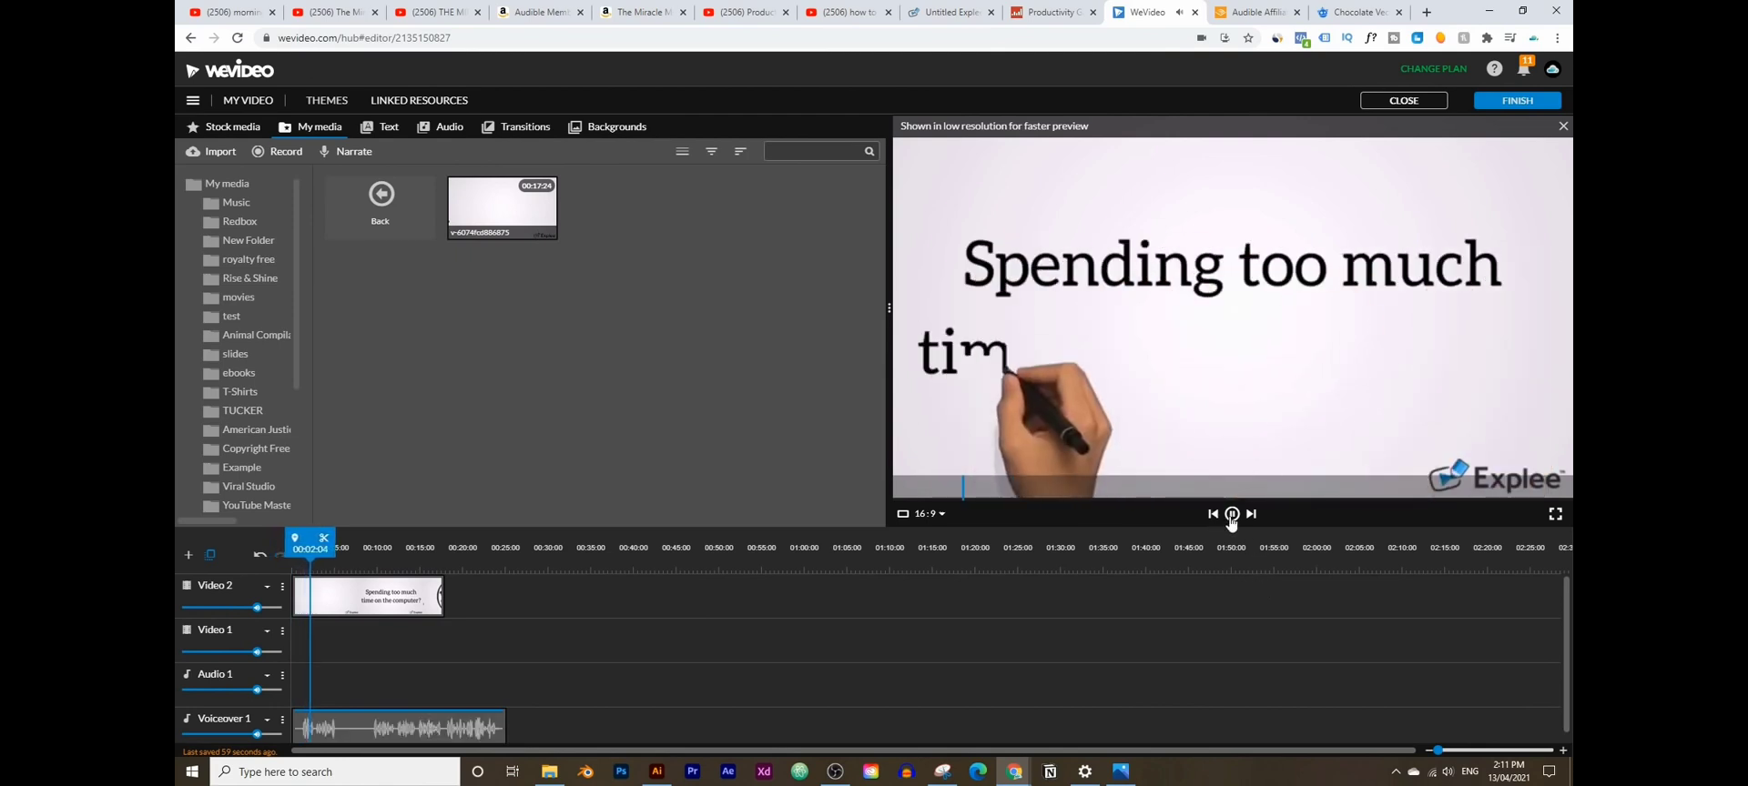
{"action": "left_click", "coordinate": [1232, 516]}
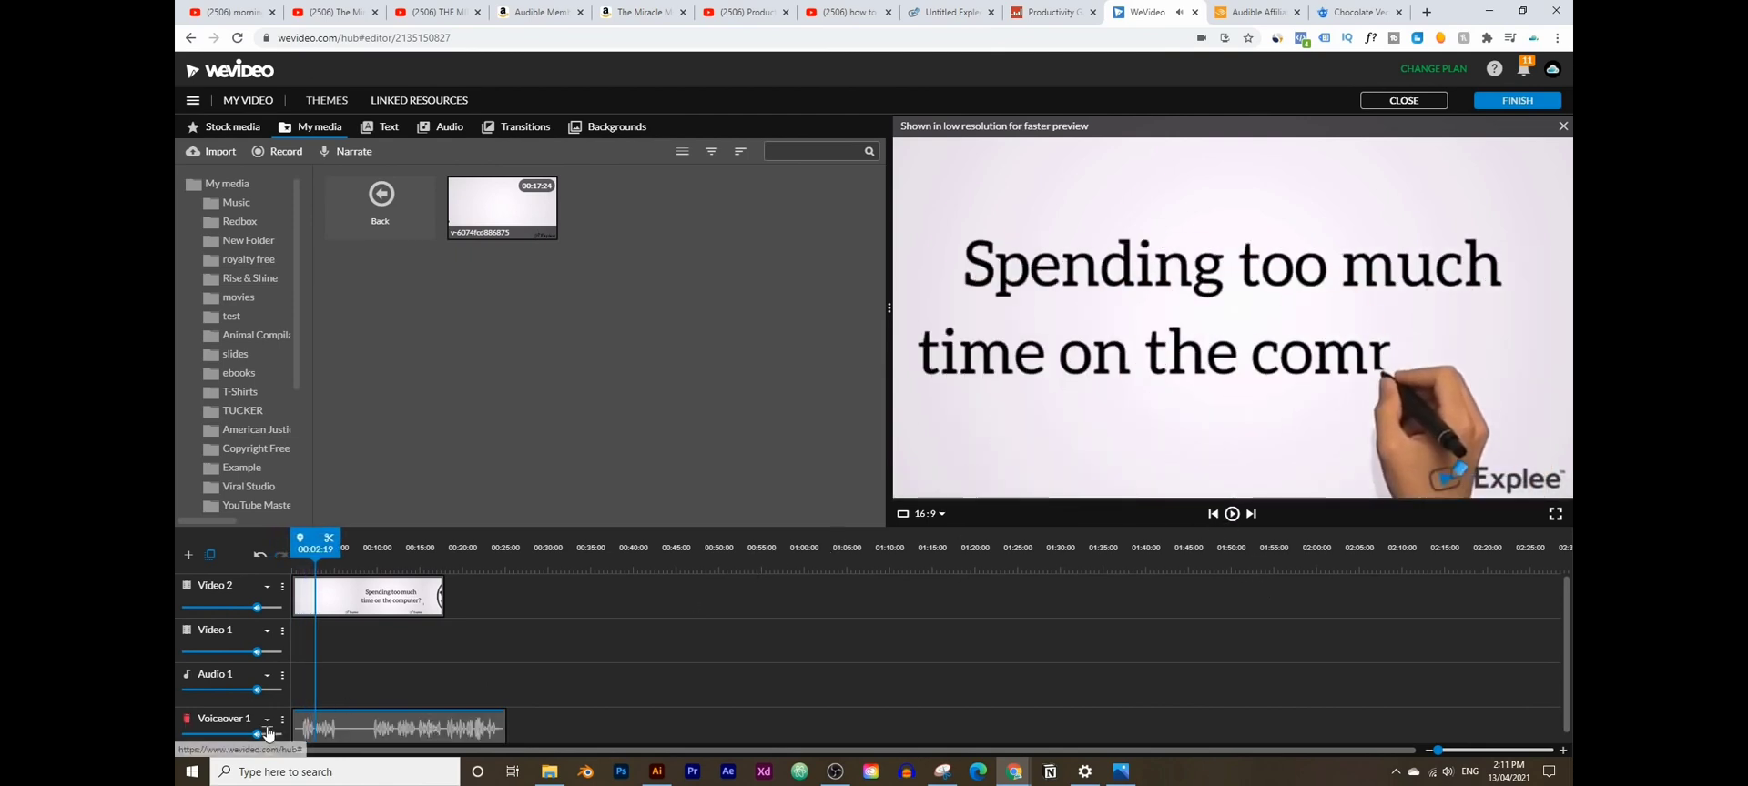
{"action": "mouse_move", "coordinate": [257, 734]}
{"action": "left_mouse_down"}
{"action": "mouse_move", "coordinate": [275, 734]}
{"action": "mouse_move", "coordinate": [260, 734]}
{"action": "left_mouse_up"}
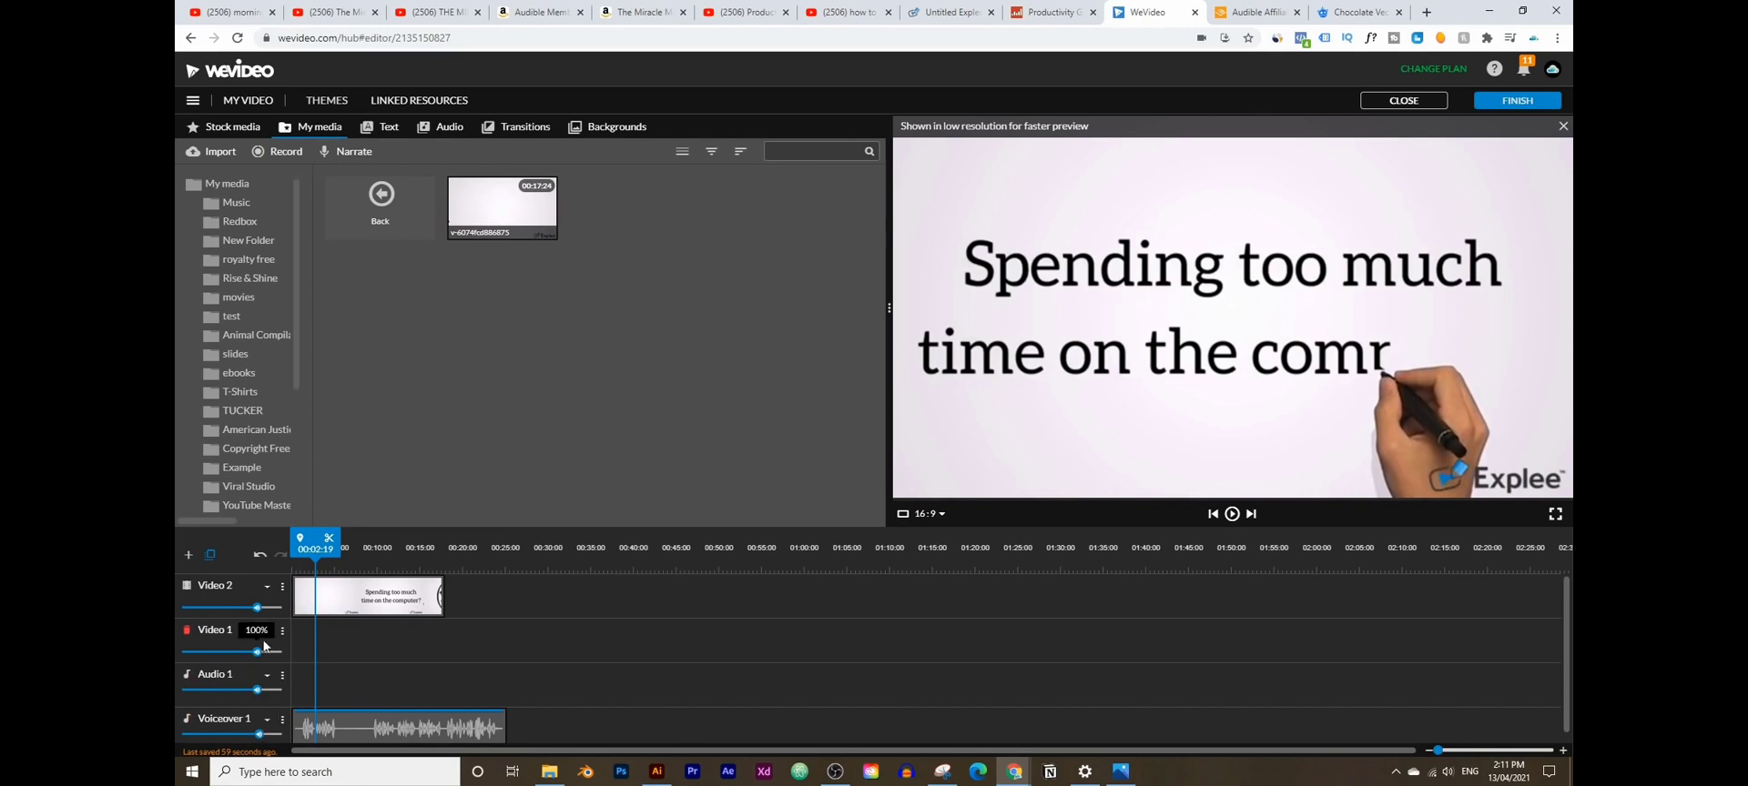
{"action": "left_click_drag", "start_coordinate": [257, 608], "coordinate": [201, 610]}
- Play the video with the narration from 0 until about 24 seconds
{"action": "left_click_drag", "start_coordinate": [321, 548], "coordinate": [295, 546]}
{"action": "left_click", "coordinate": [1231, 516]}
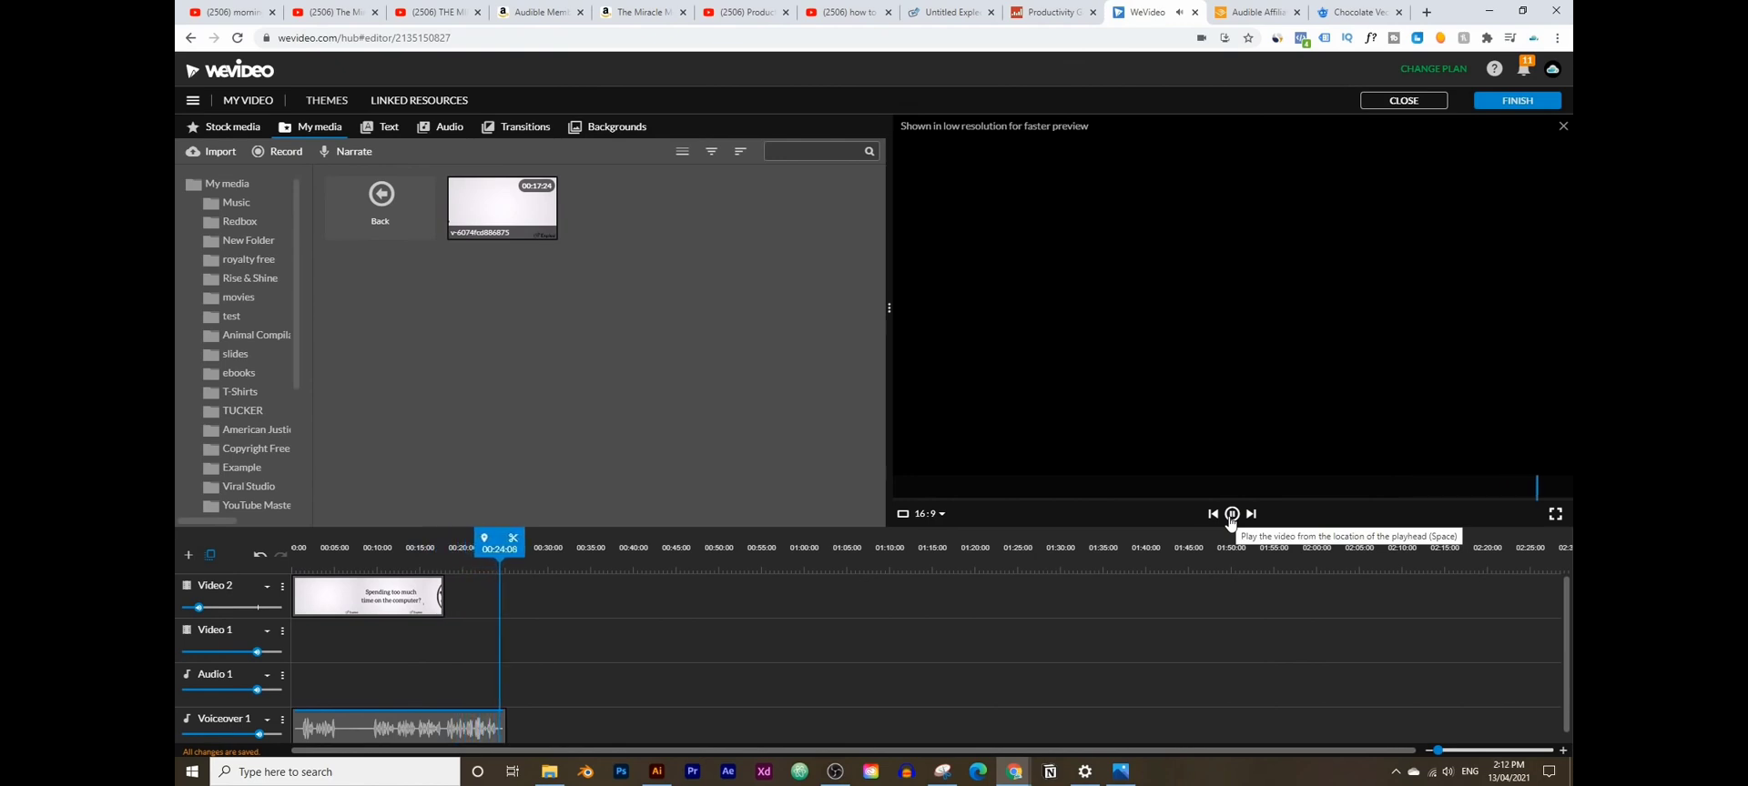
{"action": "left_click", "coordinate": [1231, 515]}
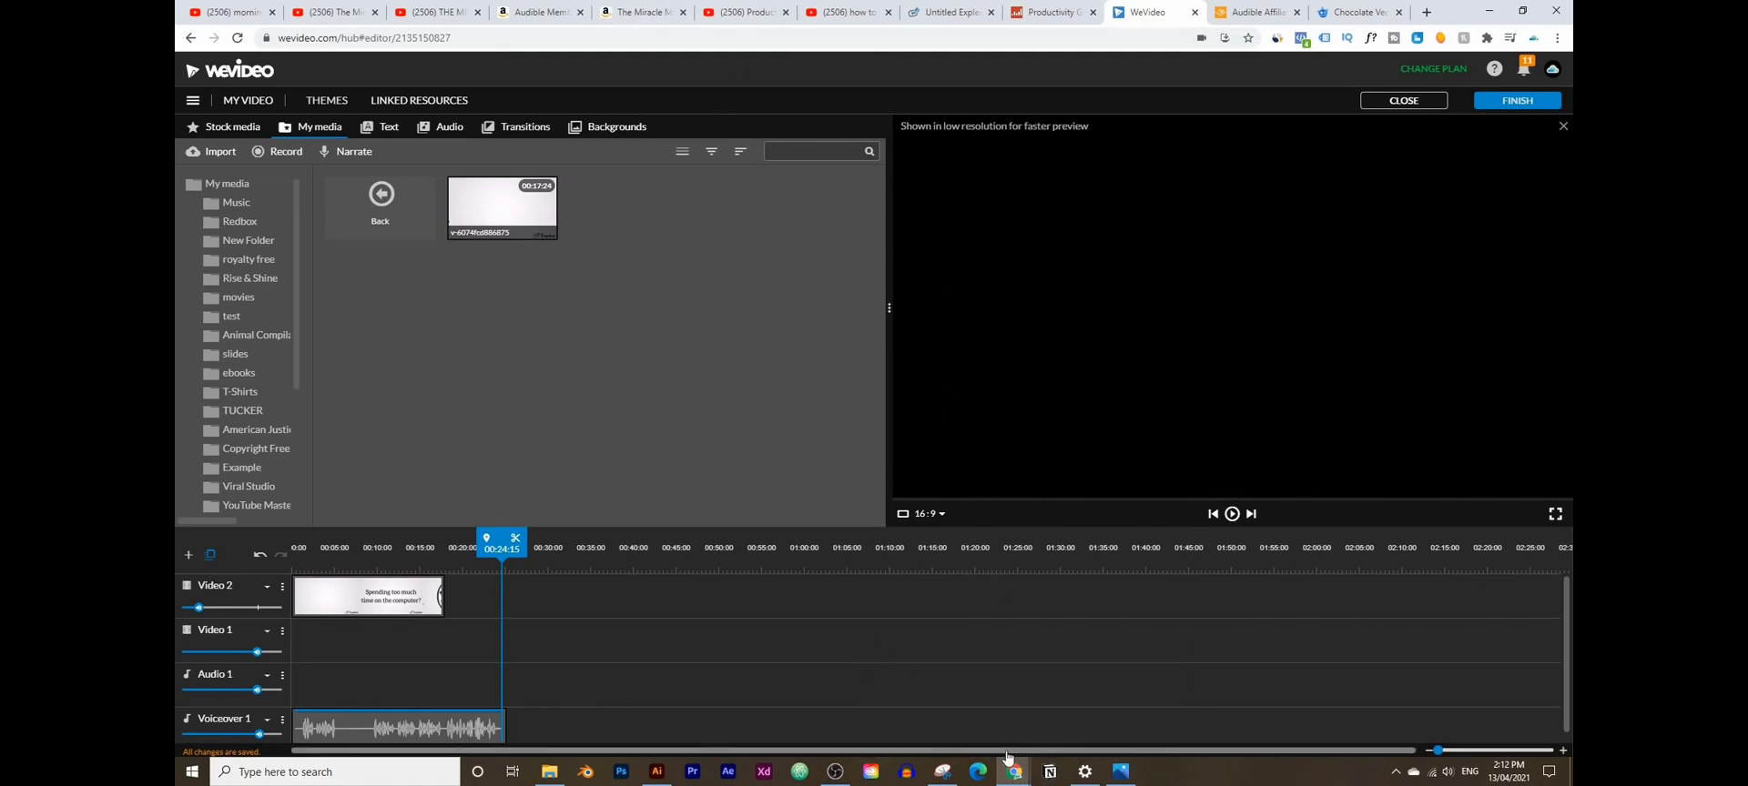
{"action": "mouse_move", "coordinate": [1020, 764]}
{"action": "left_click", "coordinate": [1092, 711]}
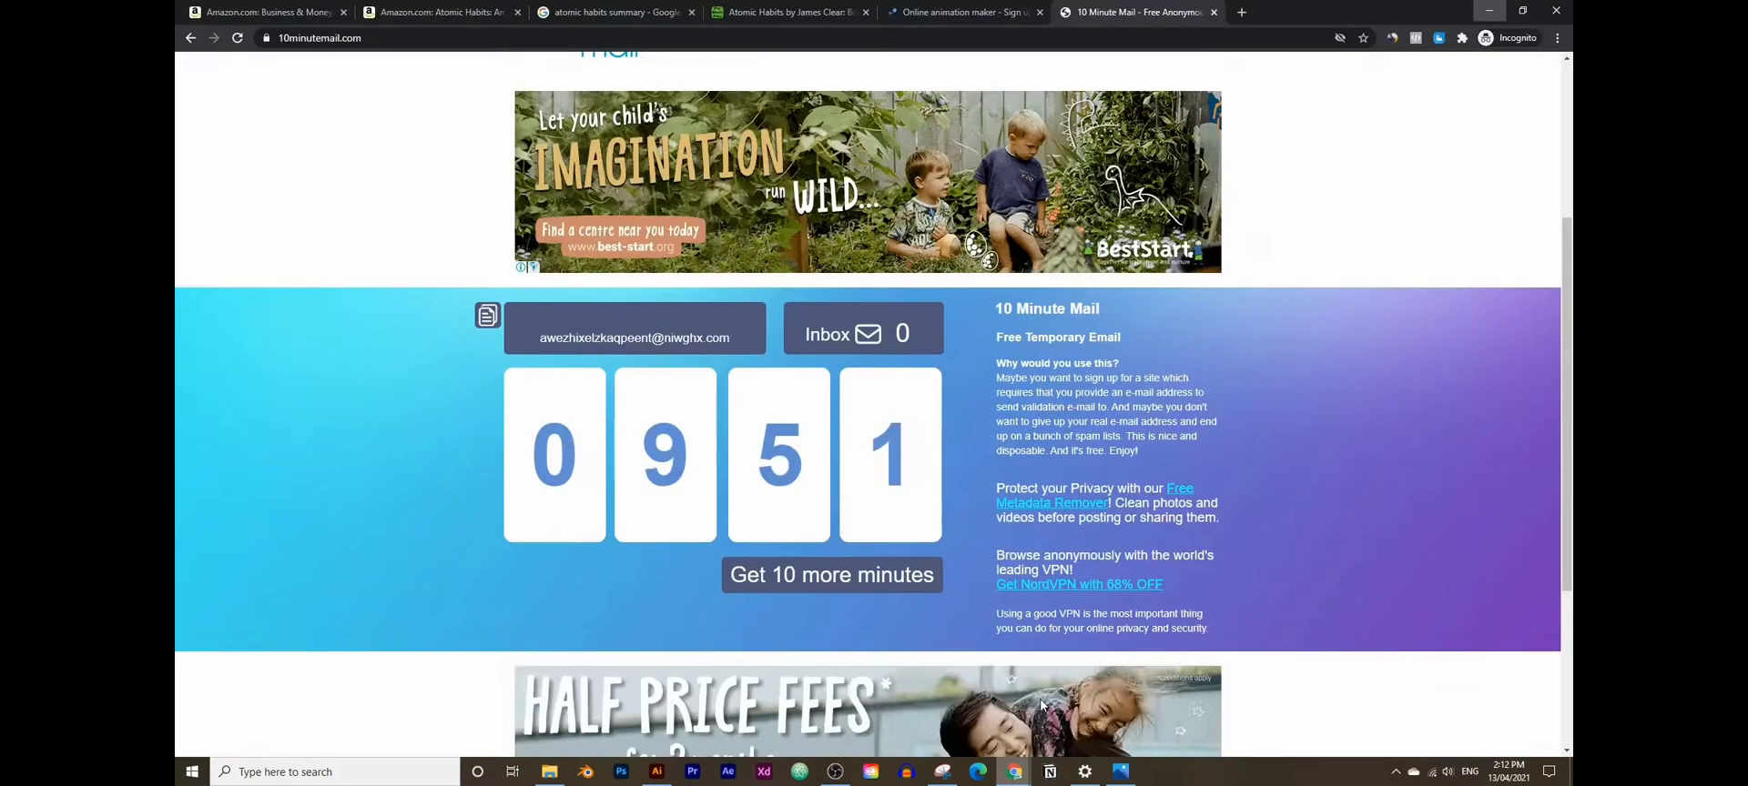
{"action": "left_click", "coordinate": [780, 8]}
{"action": "scroll", "coordinate": [717, 376], "scroll_direction": "down", "scroll_amount": 15}
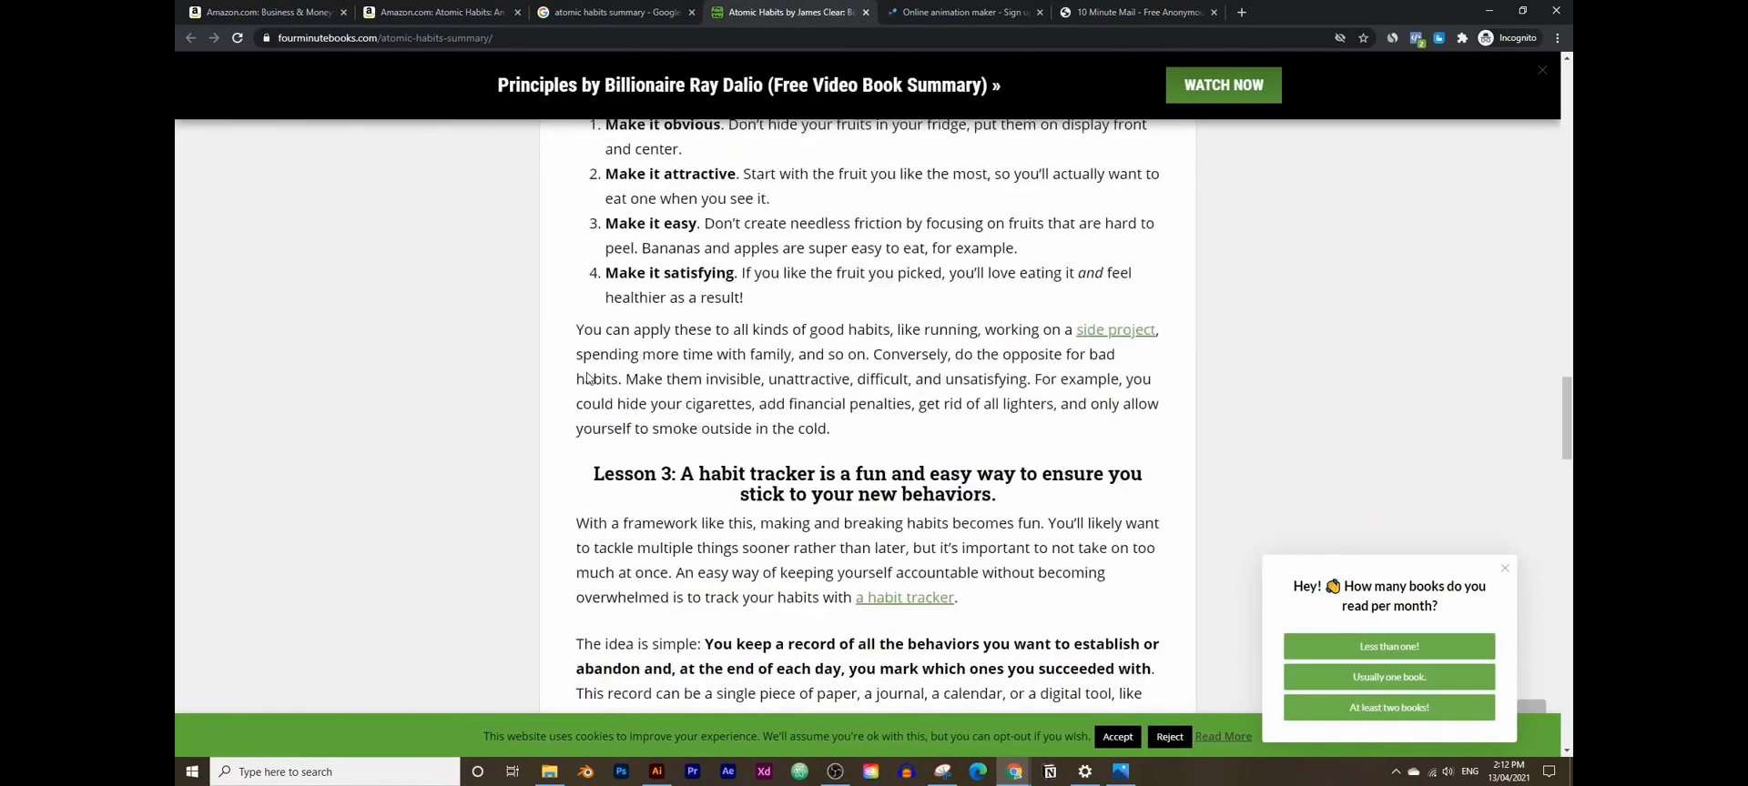
{"action": "scroll", "coordinate": [586, 378], "scroll_direction": "down", "scroll_amount": 3}
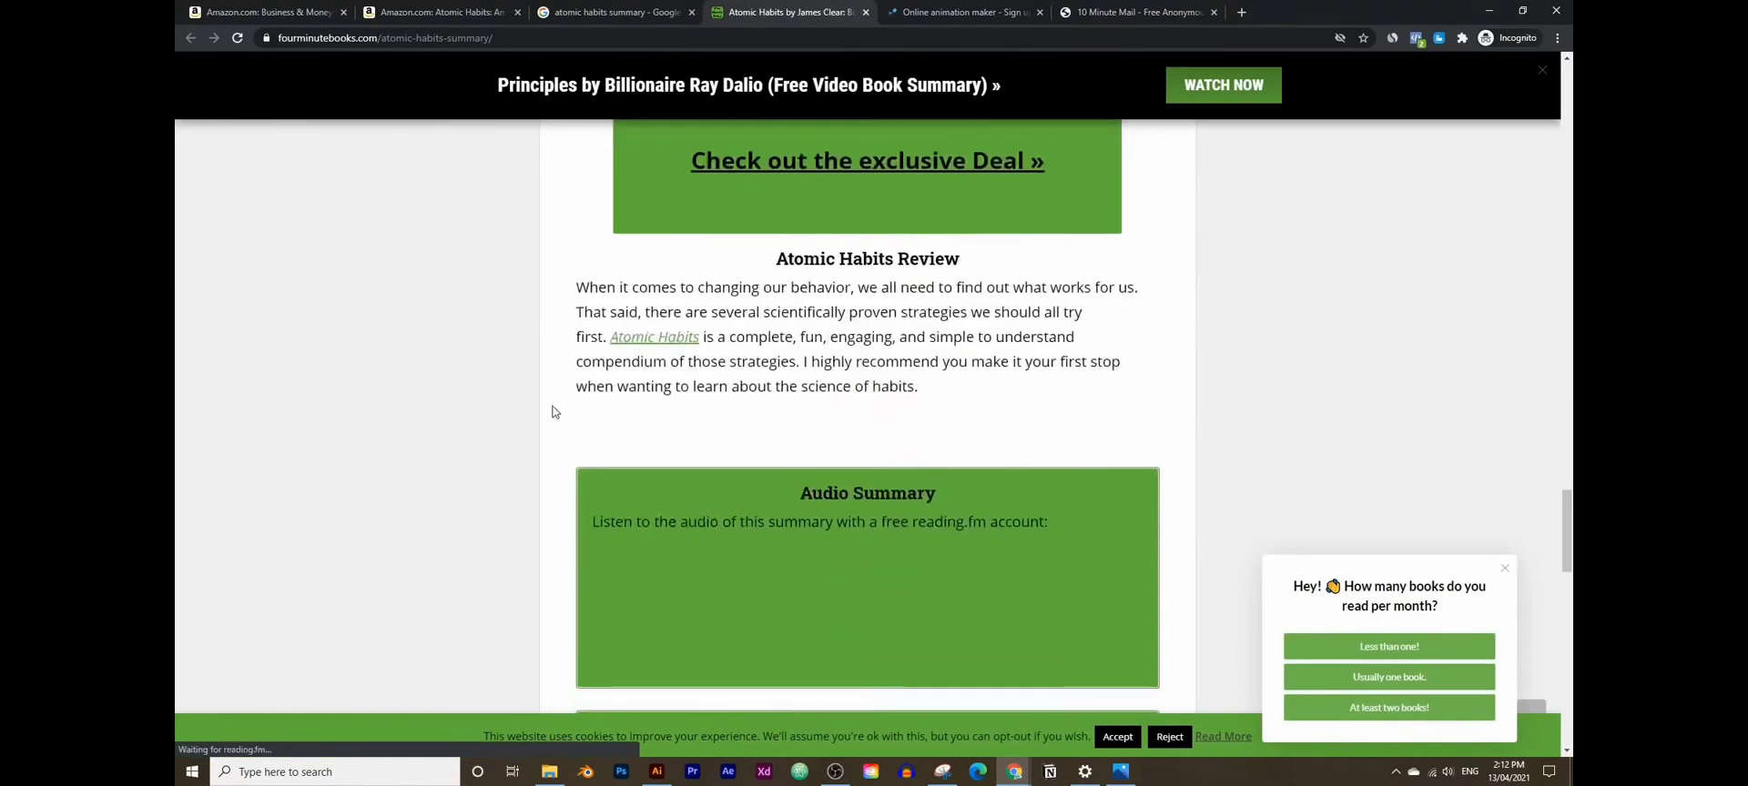
{"action": "scroll", "coordinate": [555, 412], "scroll_direction": "up", "scroll_amount": 10}
{"action": "scroll", "coordinate": [552, 412], "scroll_direction": "up", "scroll_amount": 3}
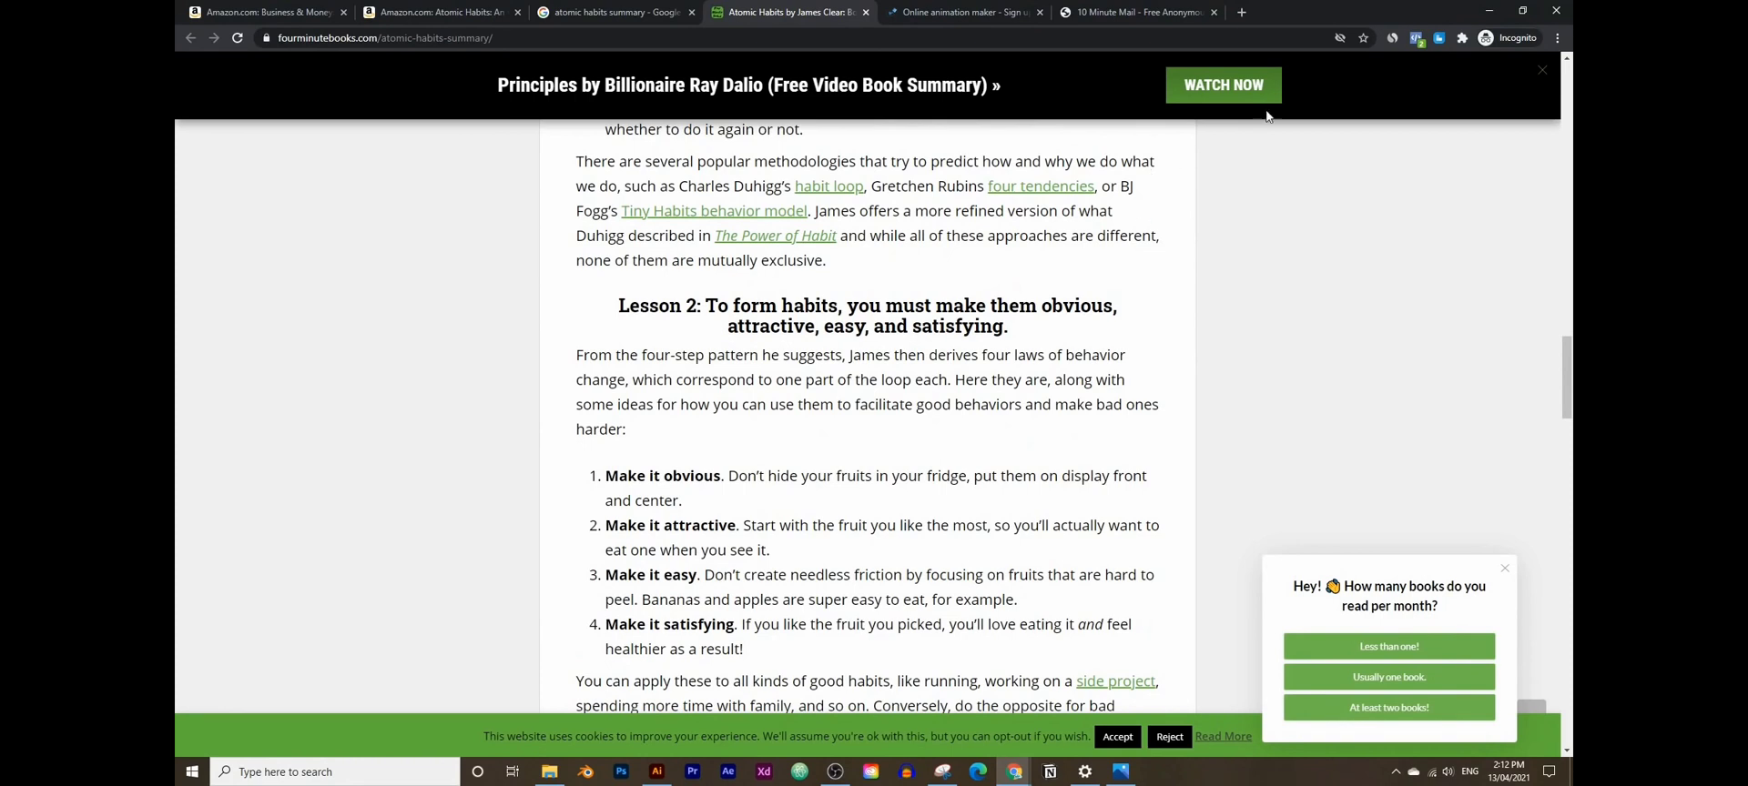
{"action": "left_click", "coordinate": [1489, 11]}
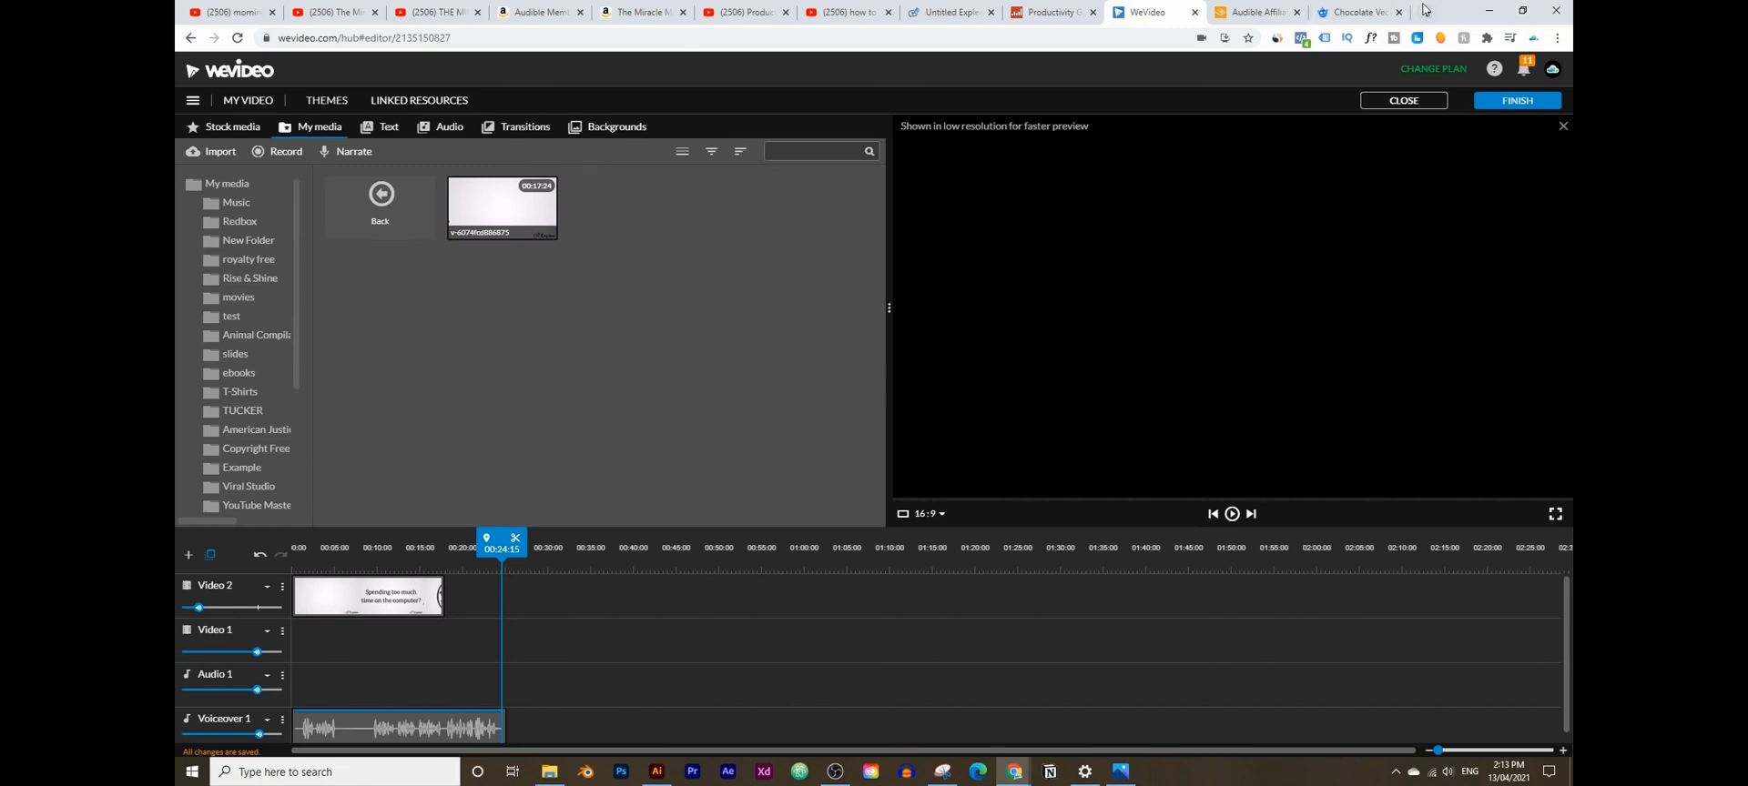
- Load ytmasterclass.academy from the 'yt' suggestion and browse sections like Niche Research and YouTube SEO
{"action": "left_click", "coordinate": [1426, 12]}
{"action": "type", "text": "yt"}
{"action": "key", "text": "Return"}
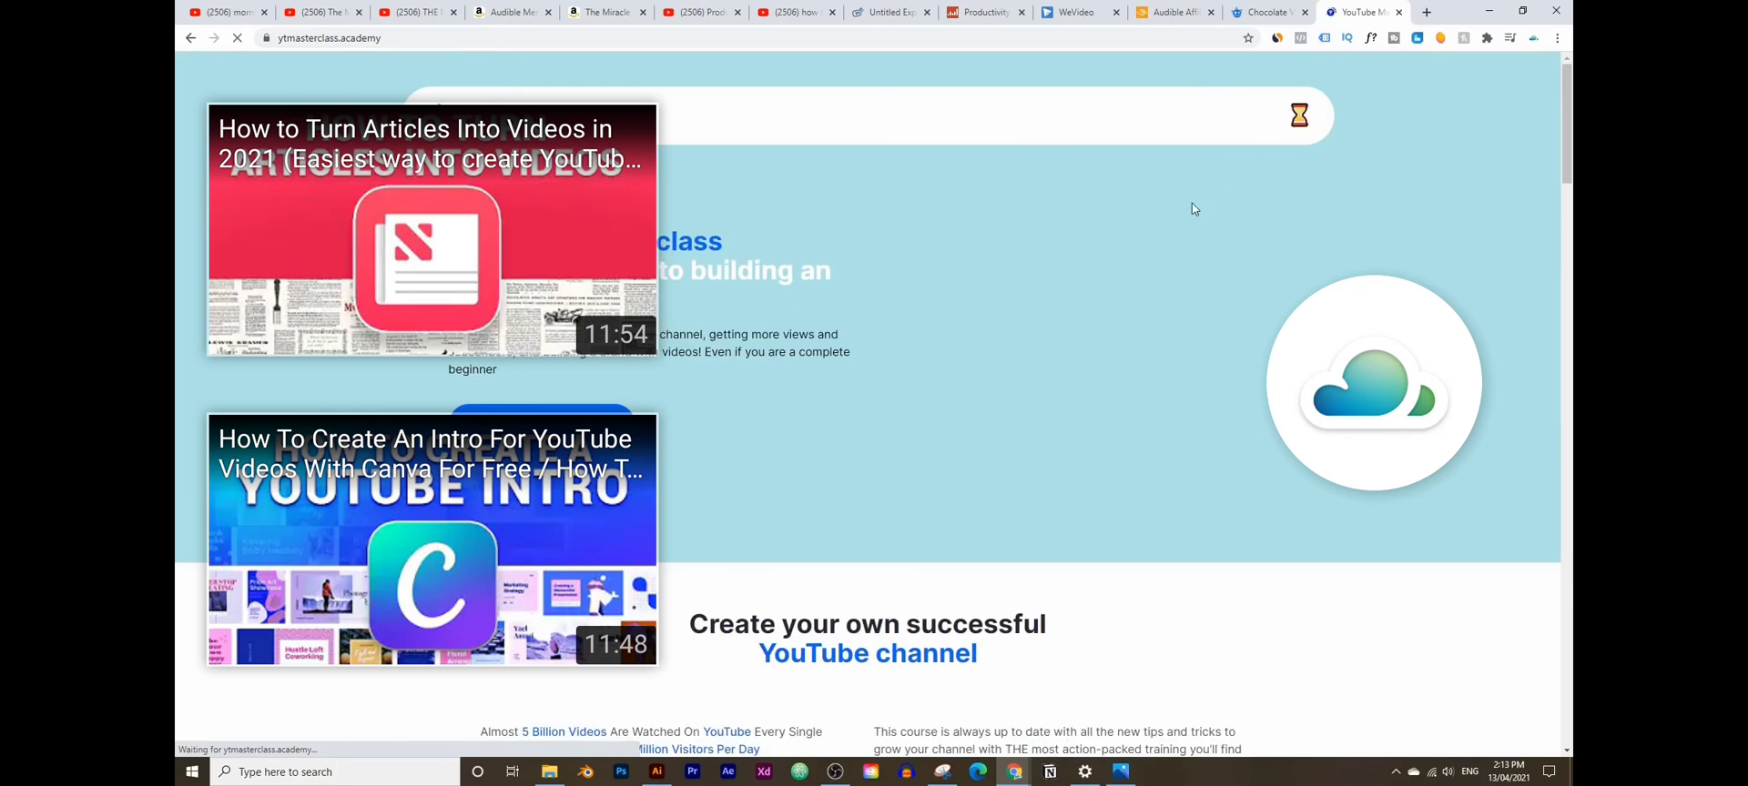
{"action": "scroll", "coordinate": [846, 460], "scroll_direction": "down", "scroll_amount": 3}
{"action": "scroll", "coordinate": [841, 472], "scroll_direction": "down", "scroll_amount": 10}
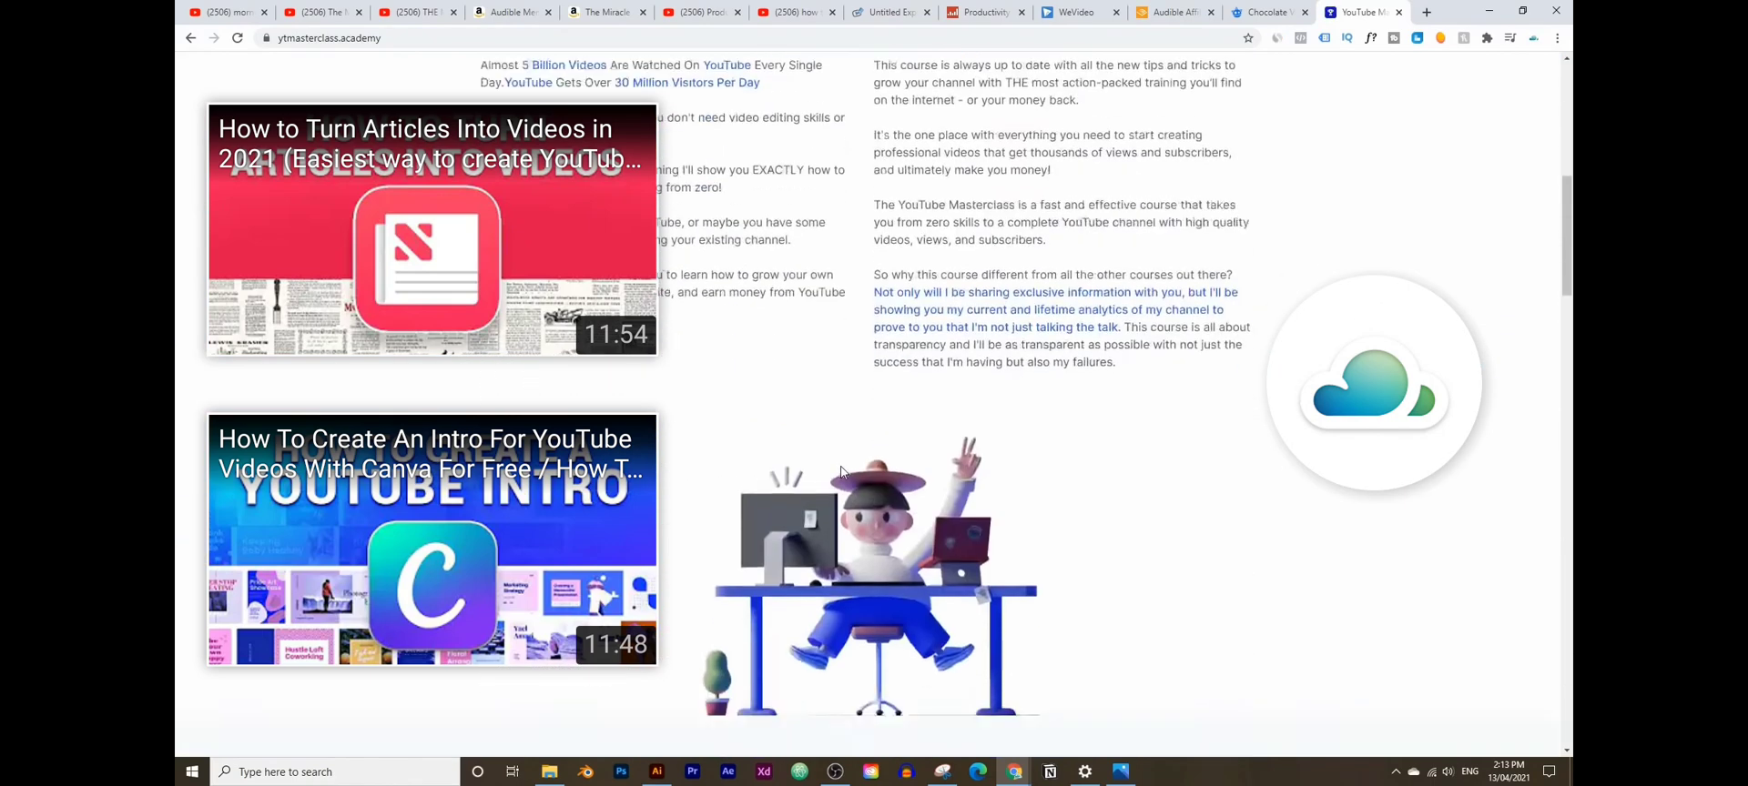
{"action": "scroll", "coordinate": [1155, 325], "scroll_direction": "down", "scroll_amount": 10}
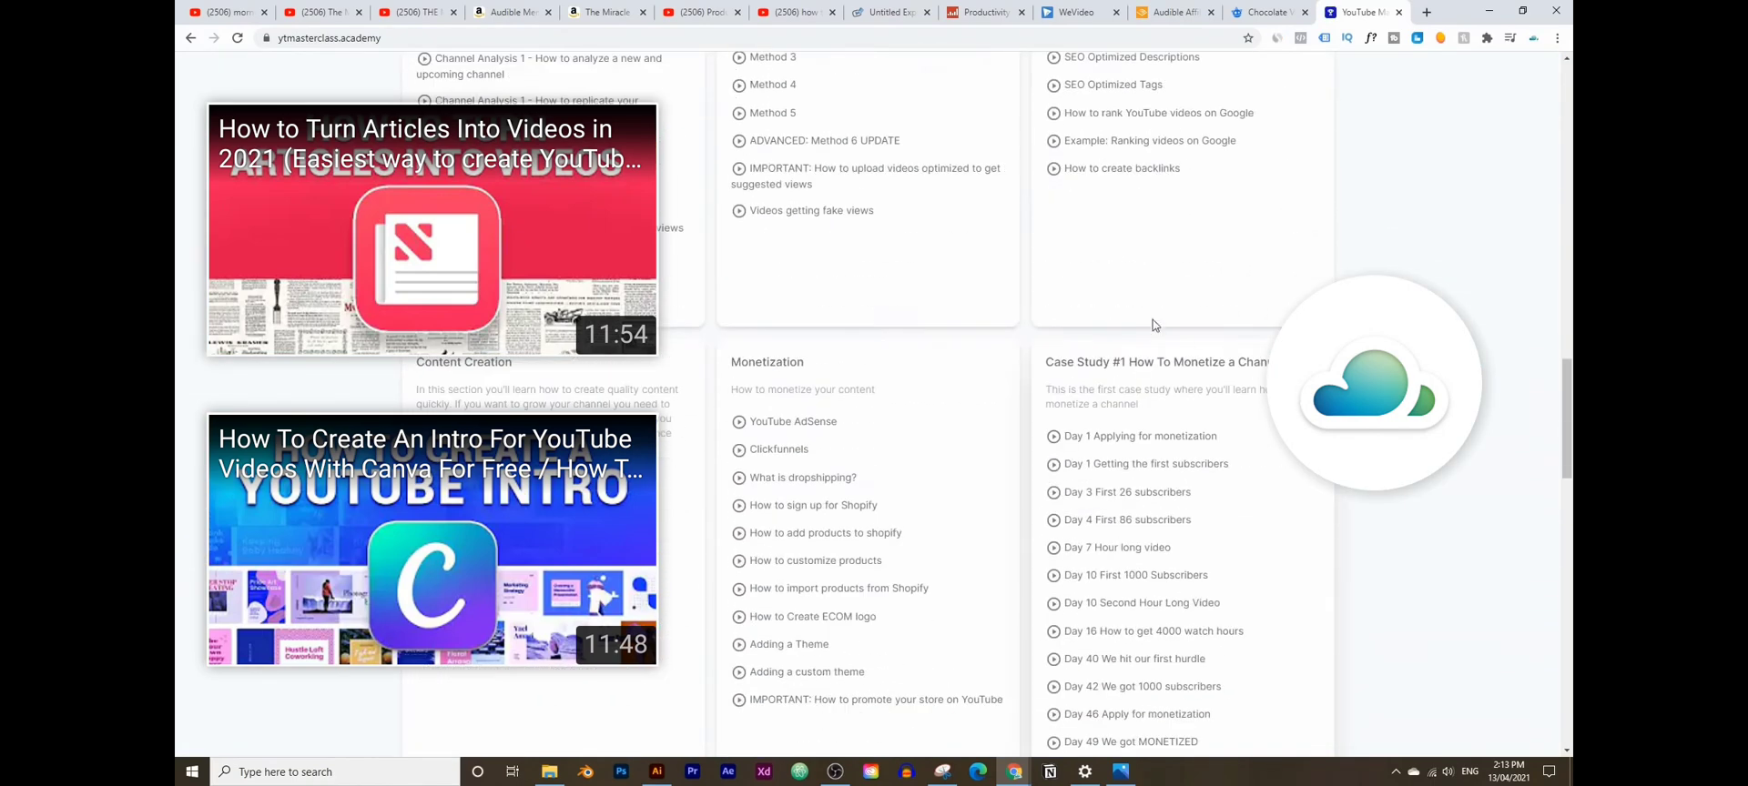
{"action": "scroll", "coordinate": [874, 405], "scroll_direction": "up", "scroll_amount": 10}
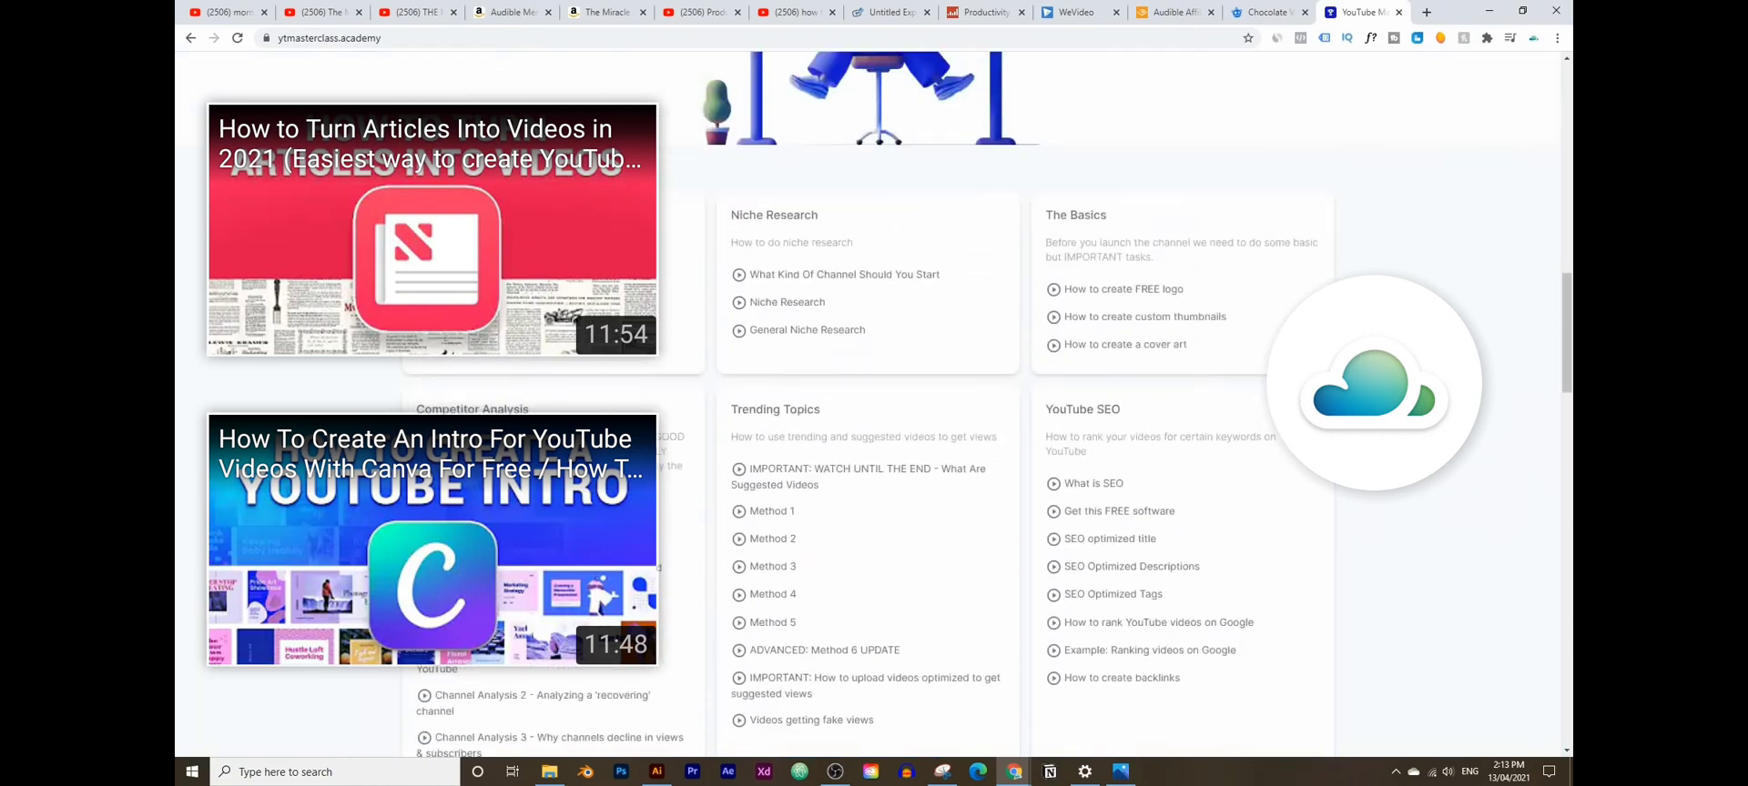
{"action": "scroll", "coordinate": [868, 405], "scroll_direction": "up", "scroll_amount": 10}
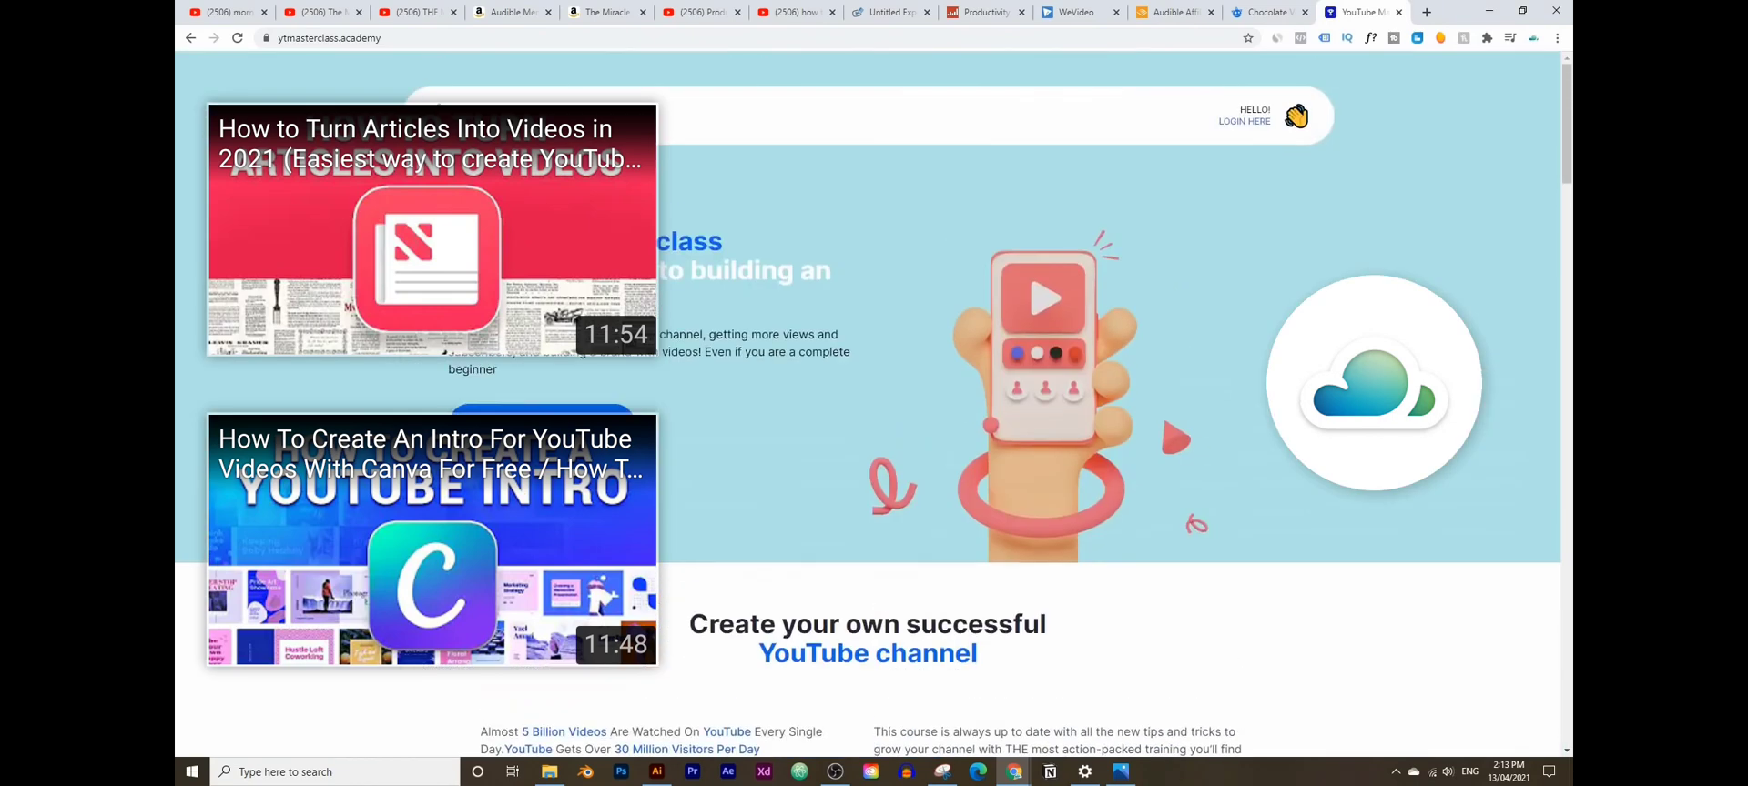